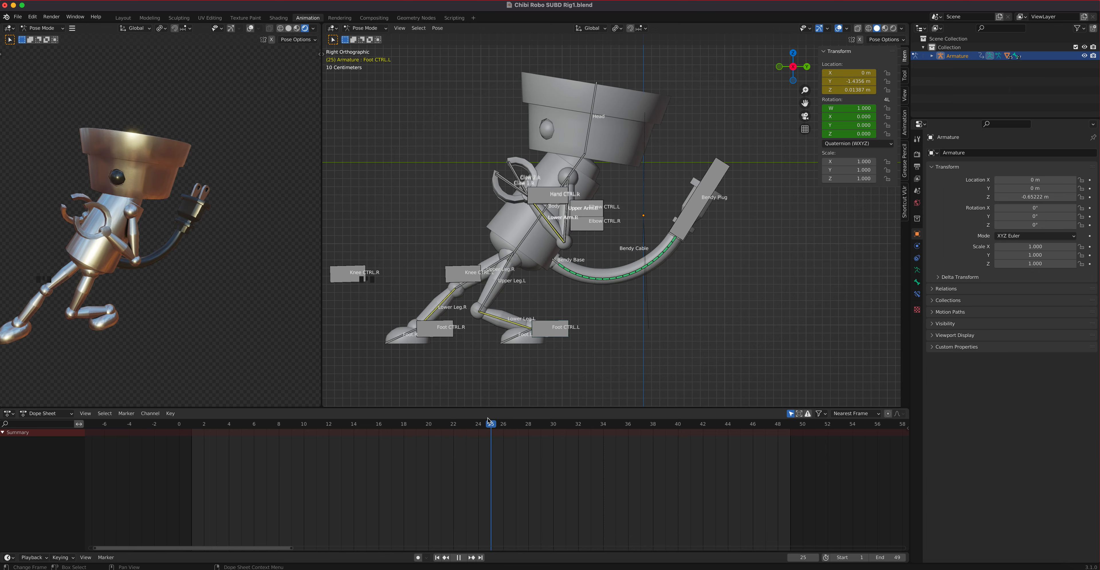
# Return the animation to frame 1 and select the Head bone
pyautogui.keyDown('shift'); pyautogui.moveTo(572, 336); pyautogui.dragTo(700, 337, button='middle'); pyautogui.keyUp('shift')
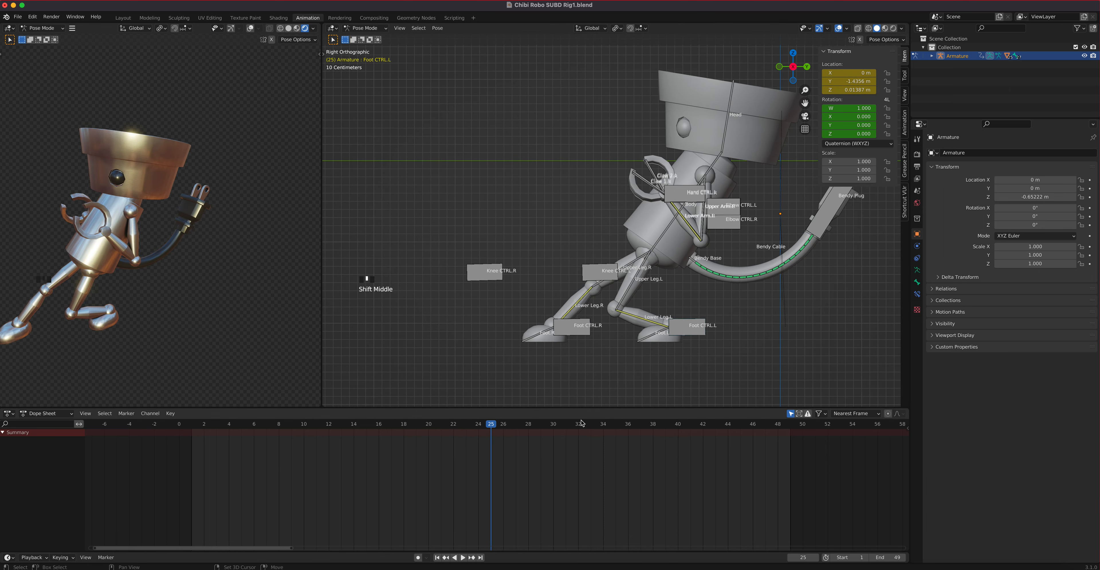
pyautogui.moveTo(497, 425); pyautogui.dragTo(193, 462)
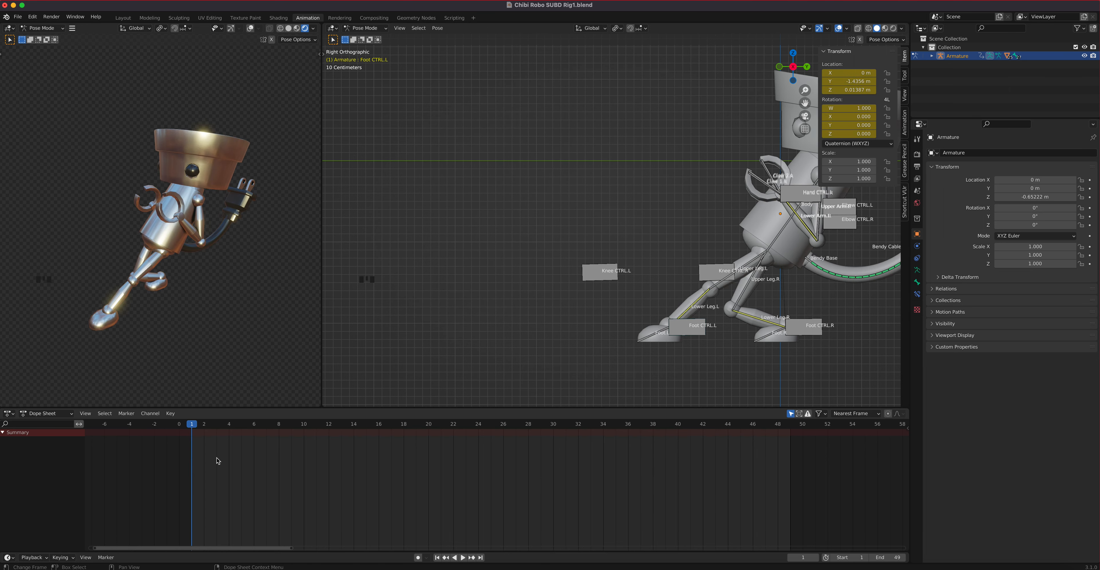
pyautogui.keyDown('shift'); pyautogui.moveTo(632, 239); pyautogui.dragTo(538, 248, button='middle'); pyautogui.keyUp('shift')
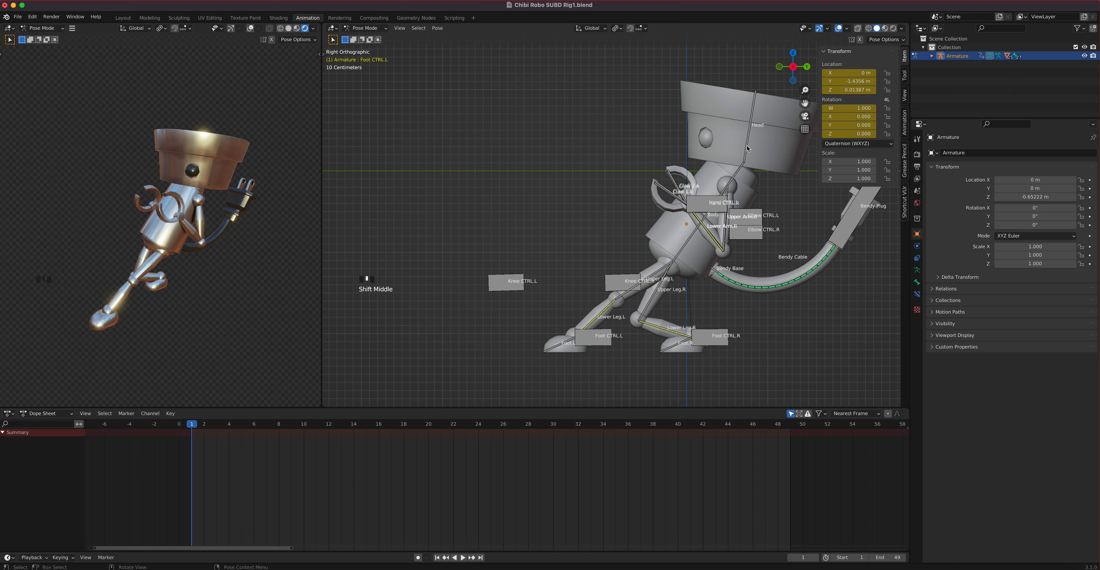
pyautogui.click(747, 149)
pyautogui.click(192, 426)
# Try tilting the head back at frame 13 and review its motion through the walk cycle
pyautogui.moveTo(192, 427); pyautogui.dragTo(337, 423)
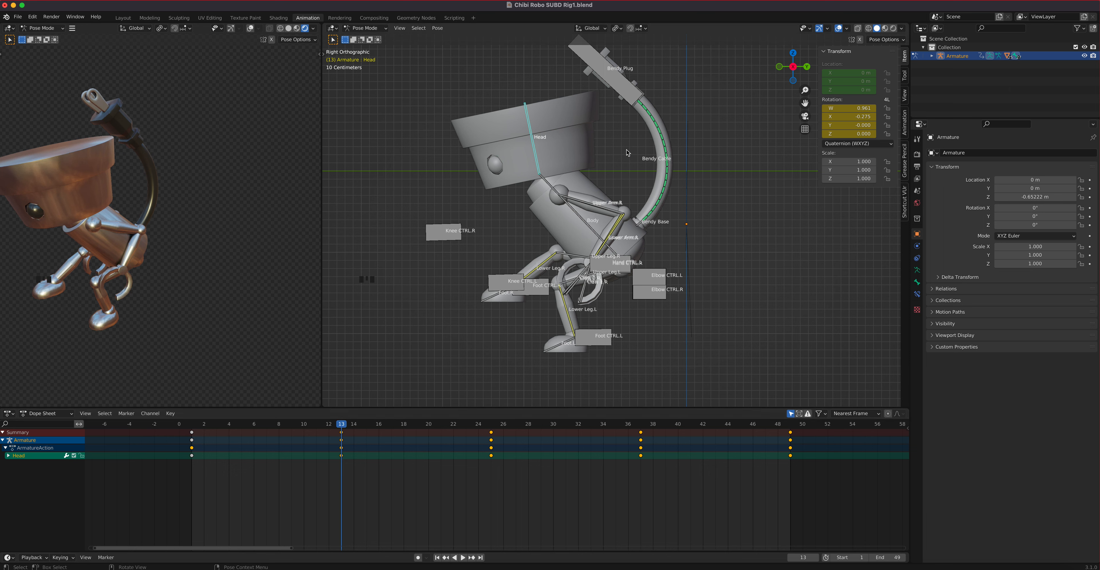
pyautogui.press('r')
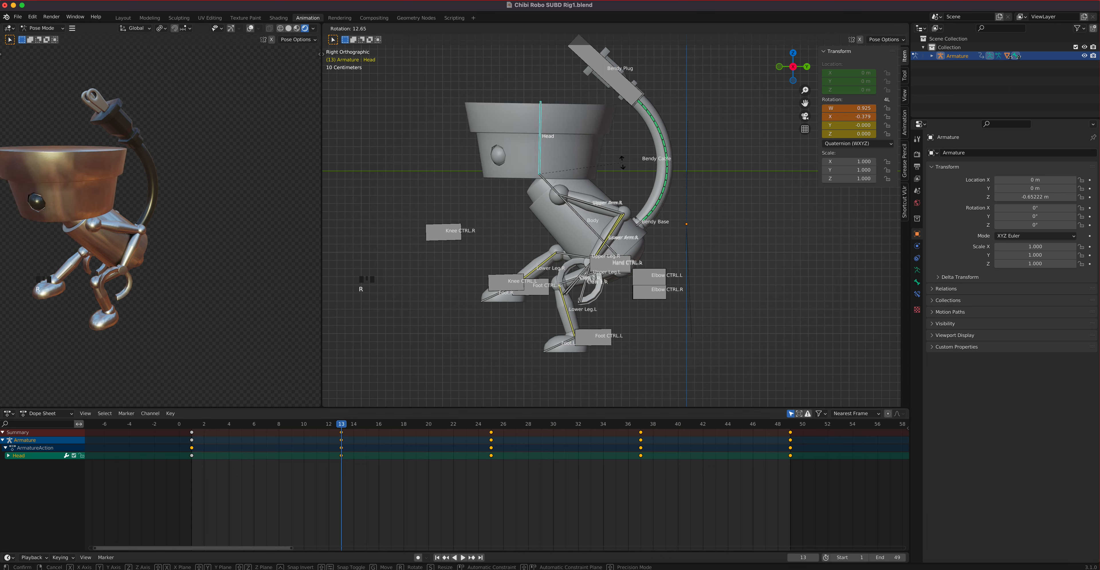
pyautogui.click(513, 180)
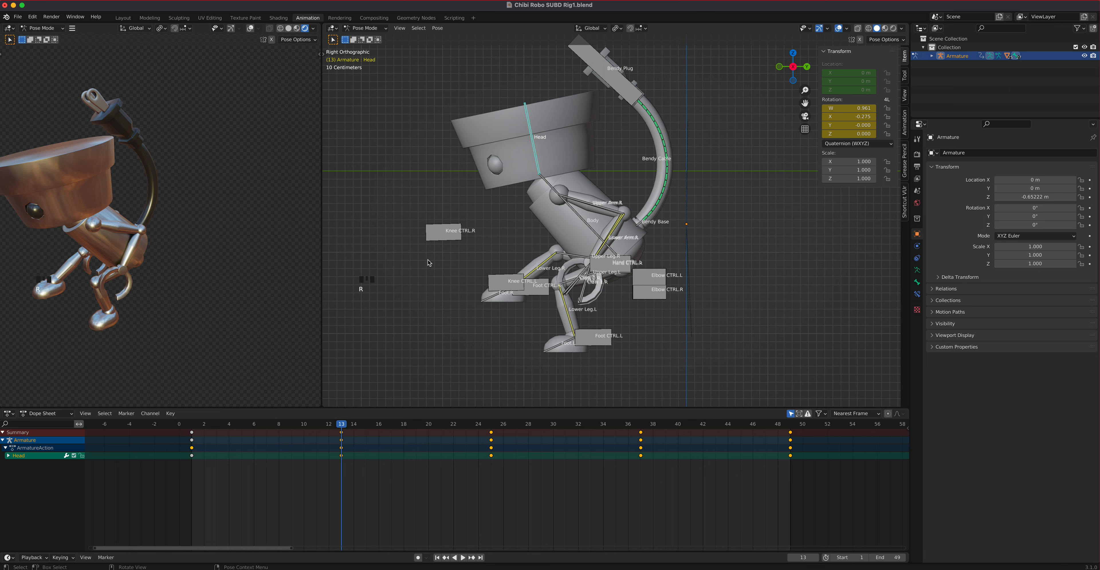
pyautogui.moveTo(341, 424); pyautogui.dragTo(491, 436)
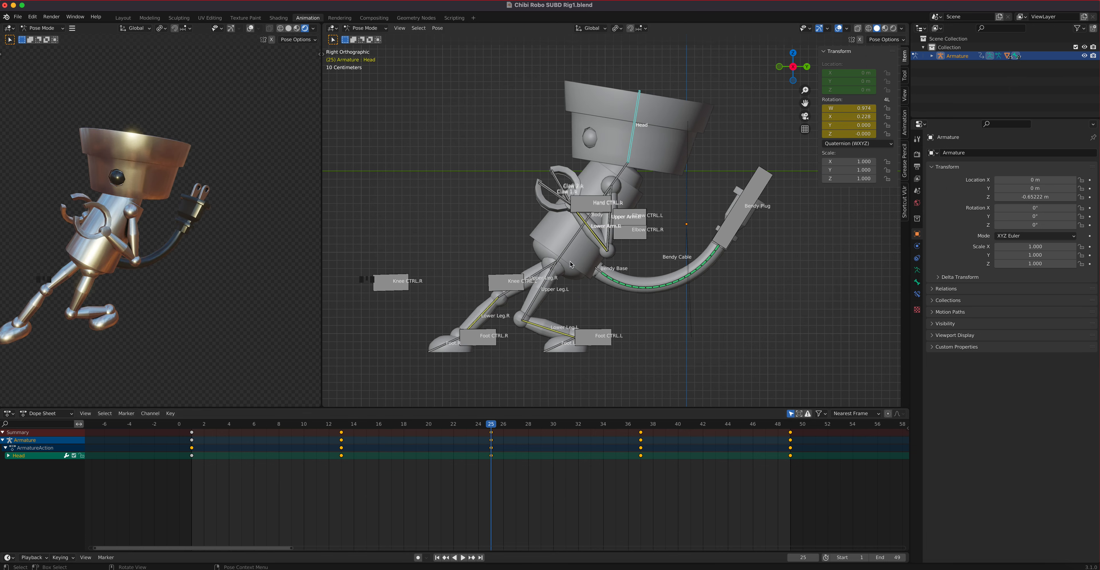
pyautogui.moveTo(498, 429); pyautogui.dragTo(195, 435)
pyautogui.press('space')
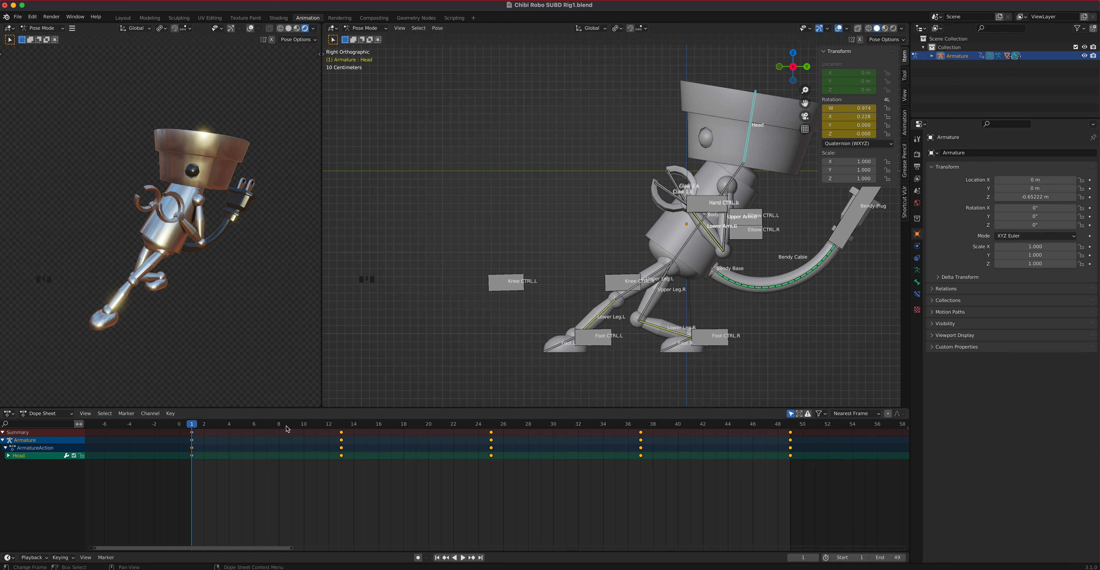
pyautogui.press('space')
# Rotate the Head bone back about 25.6° at frame 6 and insert a Rotation keyframe
pyautogui.moveTo(206, 429); pyautogui.dragTo(254, 431)
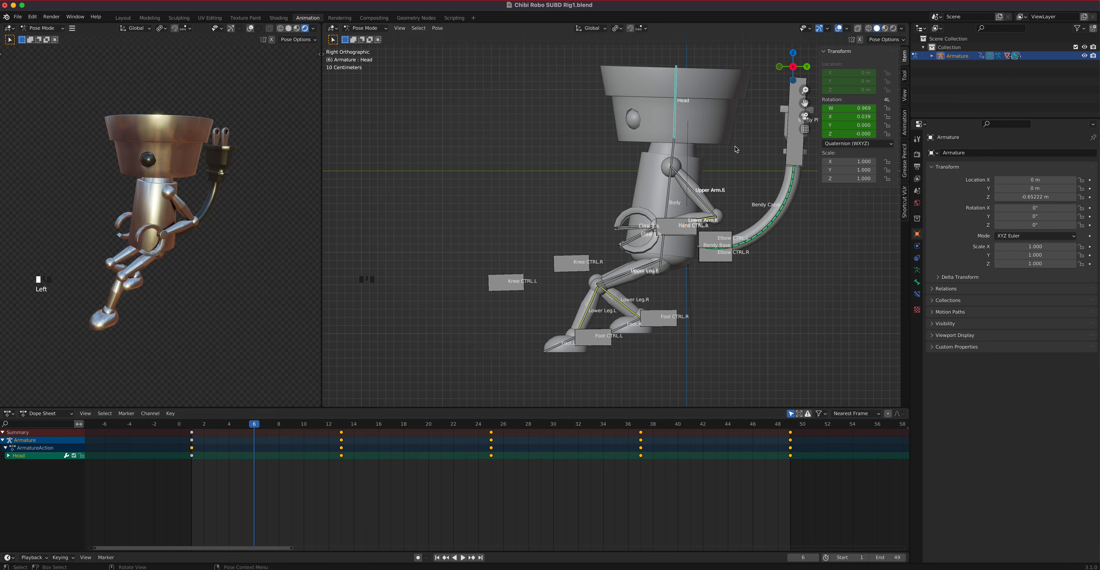
pyautogui.press('r')
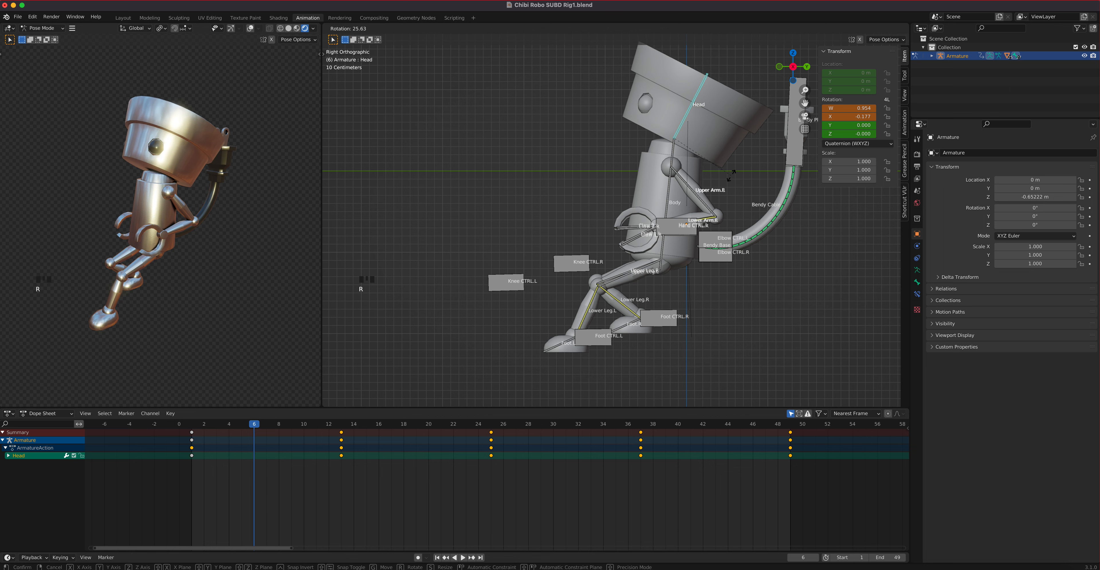
pyautogui.click(731, 175)
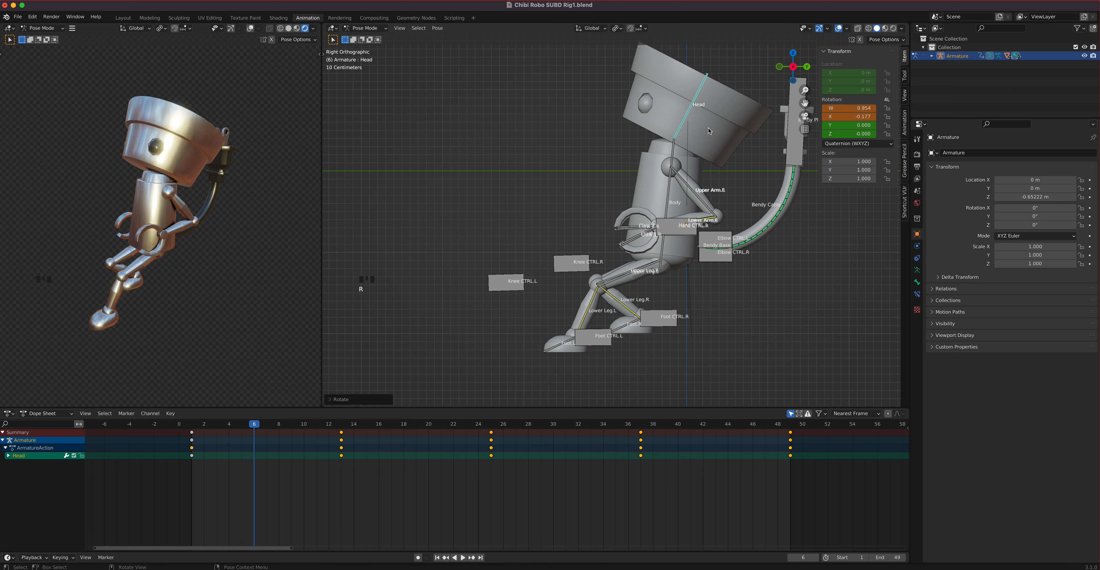
pyautogui.press('i')
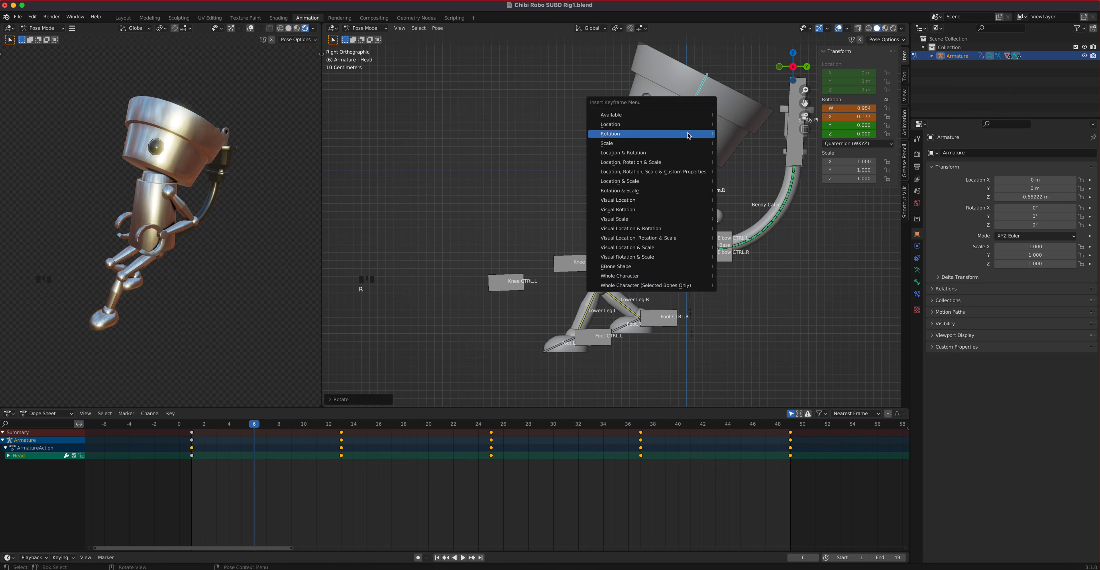
pyautogui.click(700, 134)
# Shift the head's keyframe at frame 6 to frame 5 and play back the walk cycle
pyautogui.moveTo(258, 425); pyautogui.dragTo(185, 436)
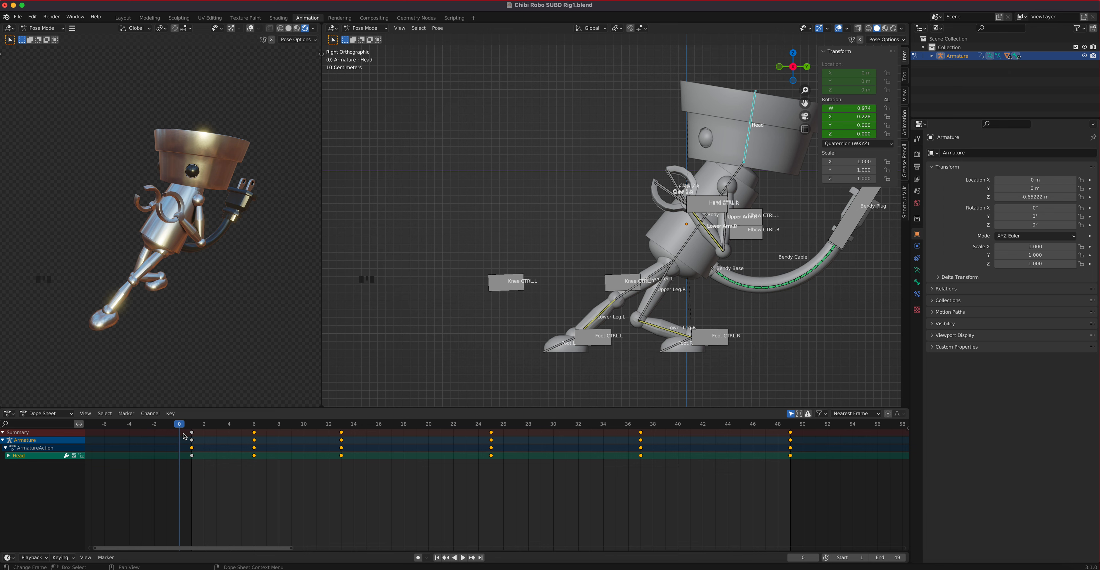
pyautogui.moveTo(215, 425); pyautogui.dragTo(256, 436)
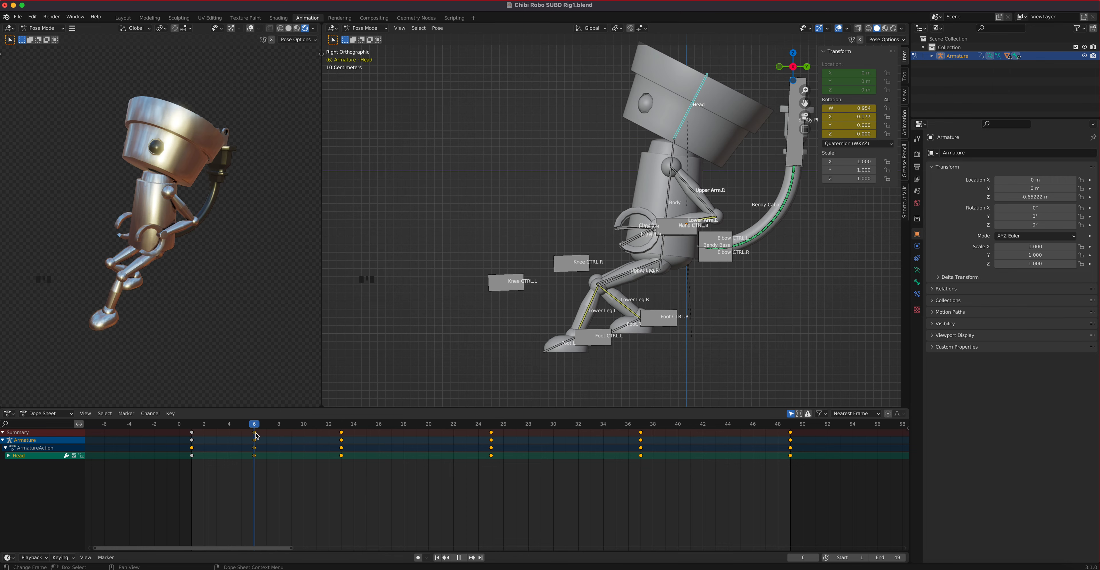
pyautogui.click(254, 449)
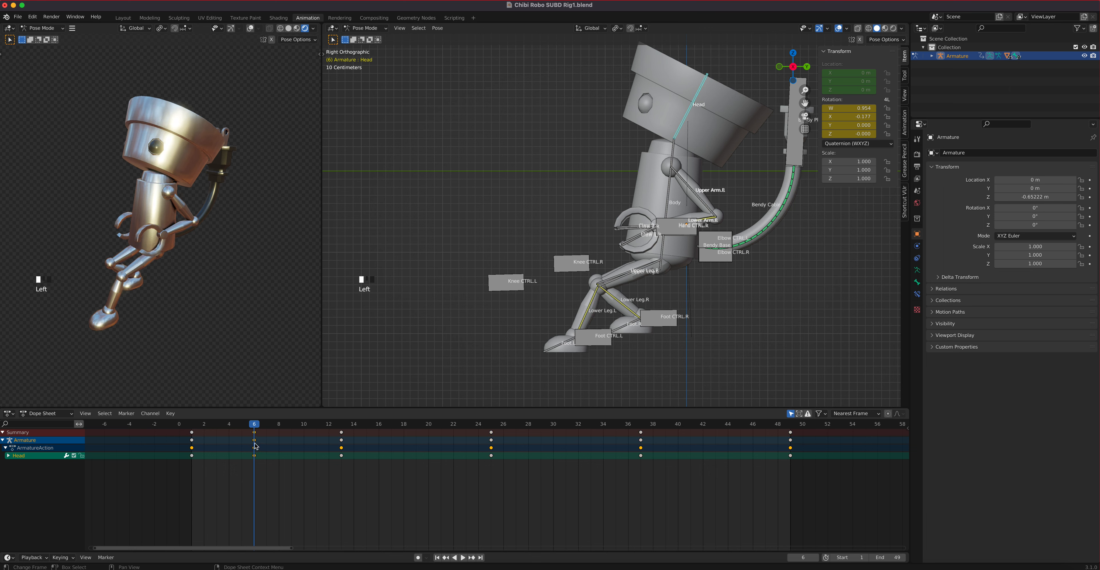
pyautogui.press('g')
pyautogui.click(241, 444)
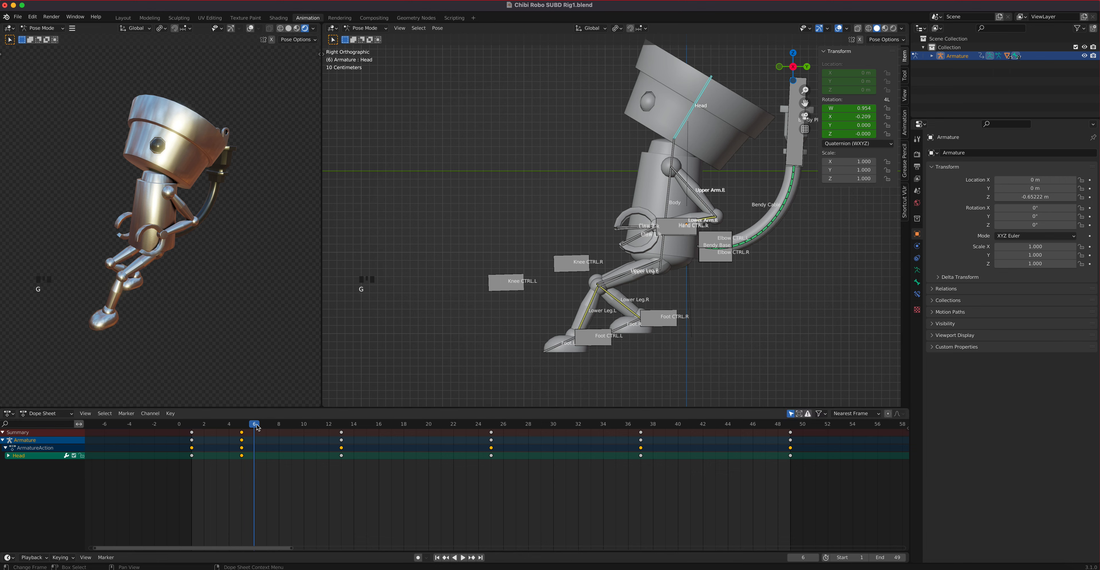
pyautogui.moveTo(259, 426); pyautogui.dragTo(197, 432)
pyautogui.press('space')
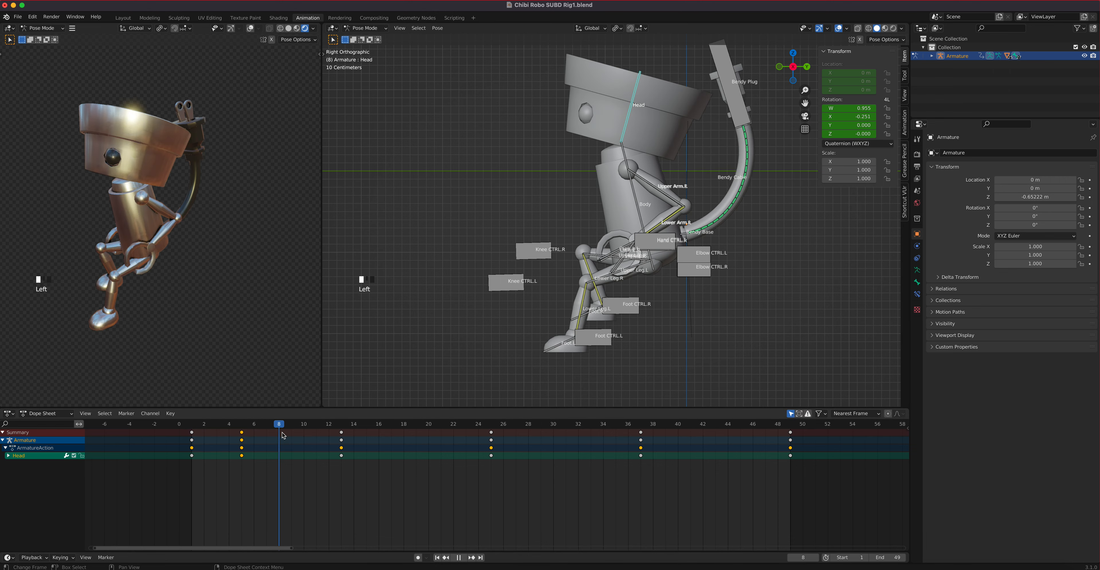
pyautogui.moveTo(287, 437); pyautogui.dragTo(192, 441)
pyautogui.press('space')
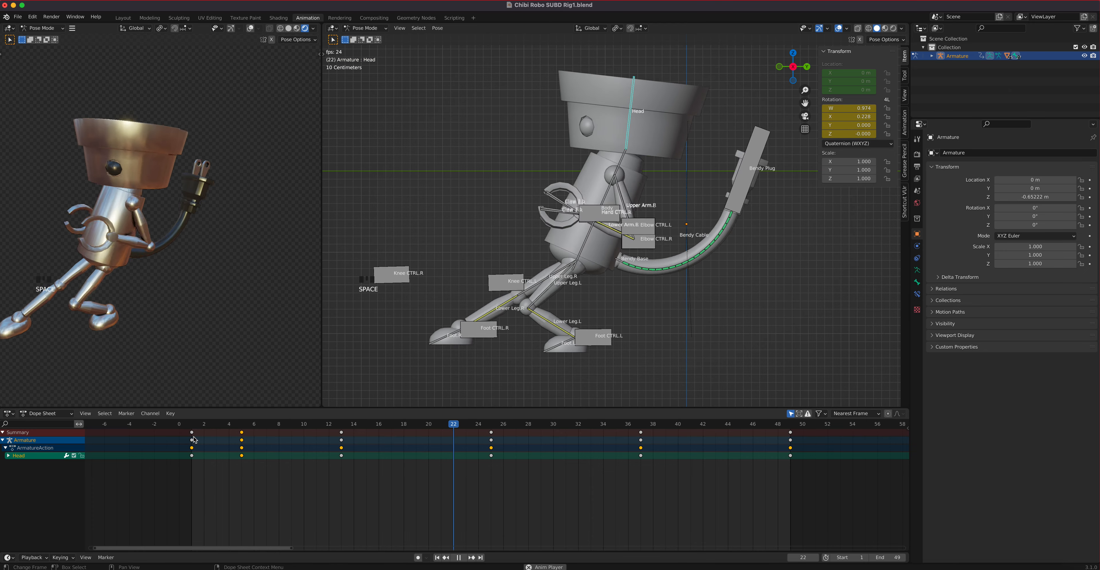
pyautogui.press('space')
# Tilt the Head bone back at frame 28 and insert a rotation keyframe, checking the motion by scrubbing
pyautogui.moveTo(194, 427); pyautogui.dragTo(526, 445)
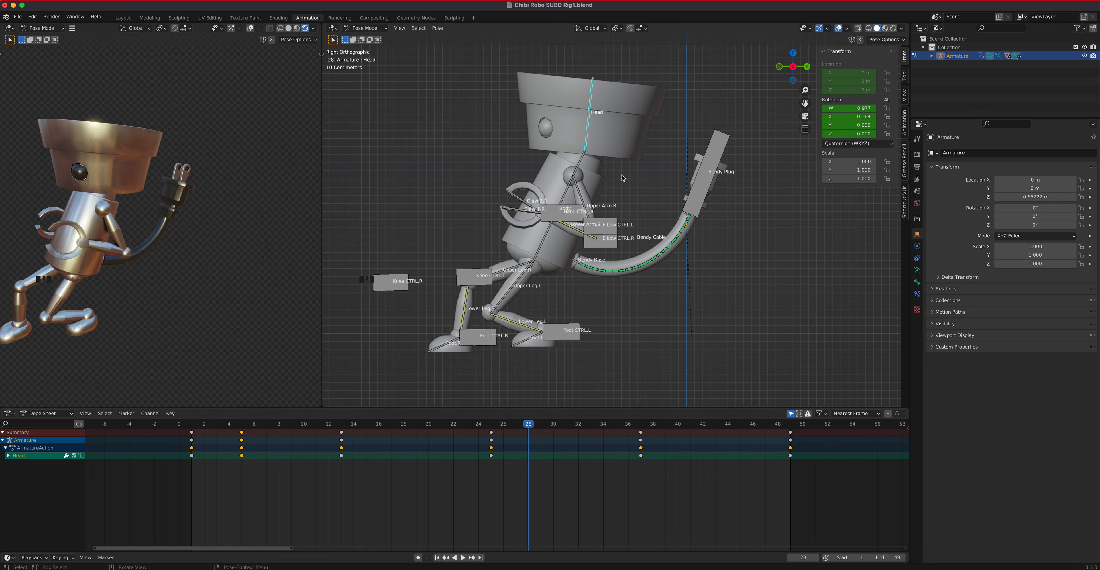
pyautogui.press('r')
pyautogui.click(621, 191)
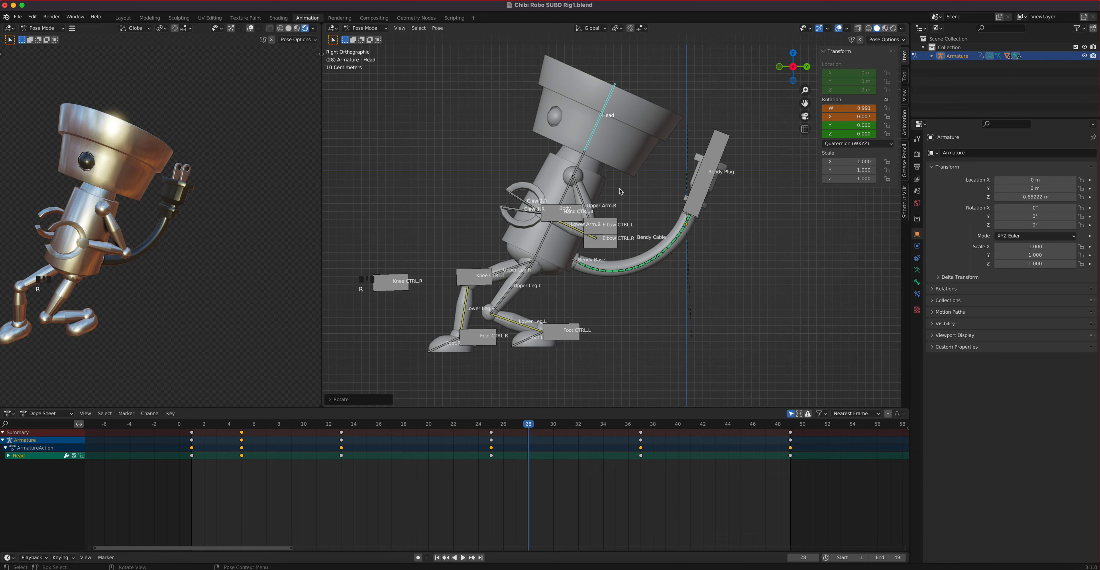
pyautogui.press('i')
pyautogui.click(619, 185)
pyautogui.moveTo(525, 424); pyautogui.dragTo(237, 437)
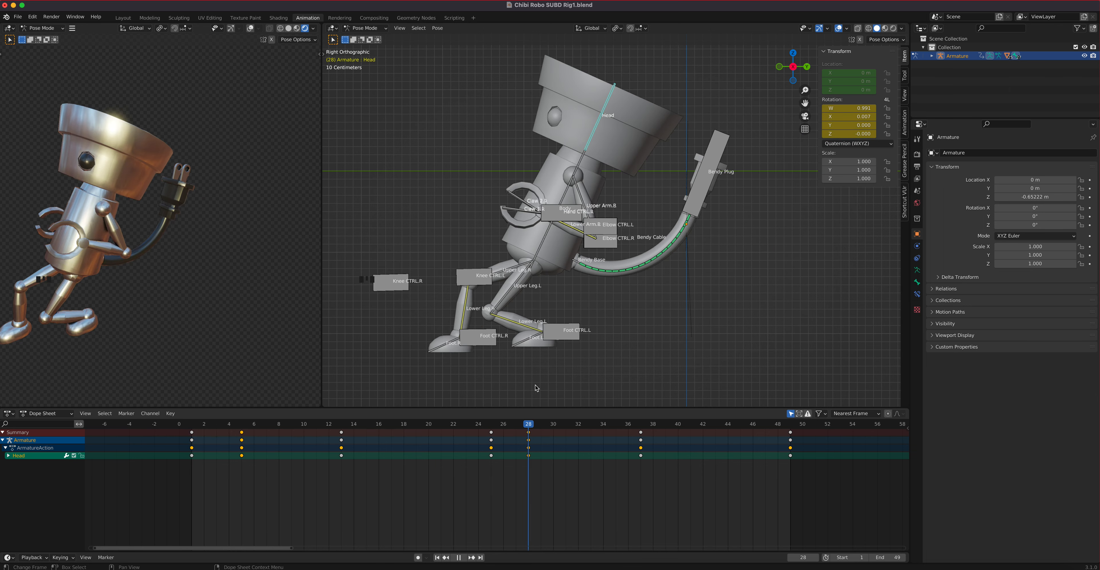
pyautogui.moveTo(607, 389); pyautogui.dragTo(193, 443)
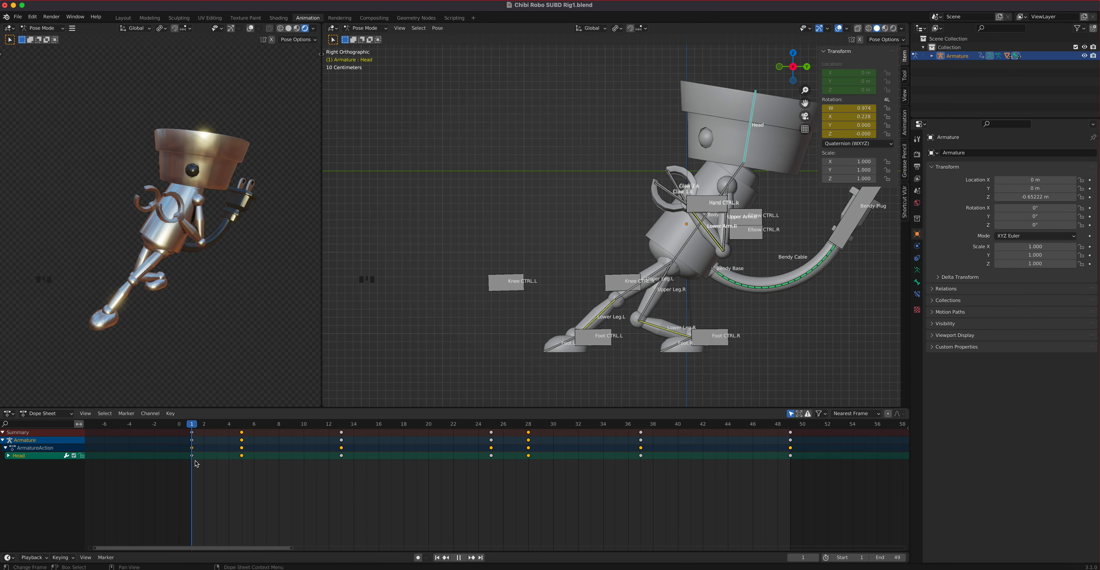
# In the front view, rotate the Body bone sideways about 4° towards the raised leg's opposite side at frame 13
pyautogui.click(685, 251)
pyautogui.press('KP_1')
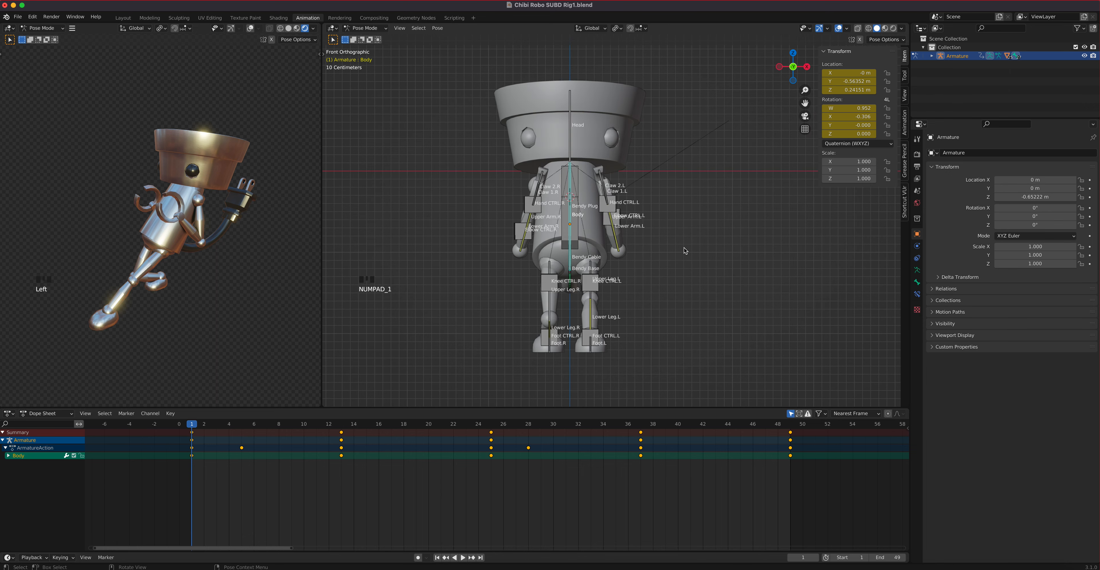
pyautogui.moveTo(194, 429); pyautogui.dragTo(342, 429)
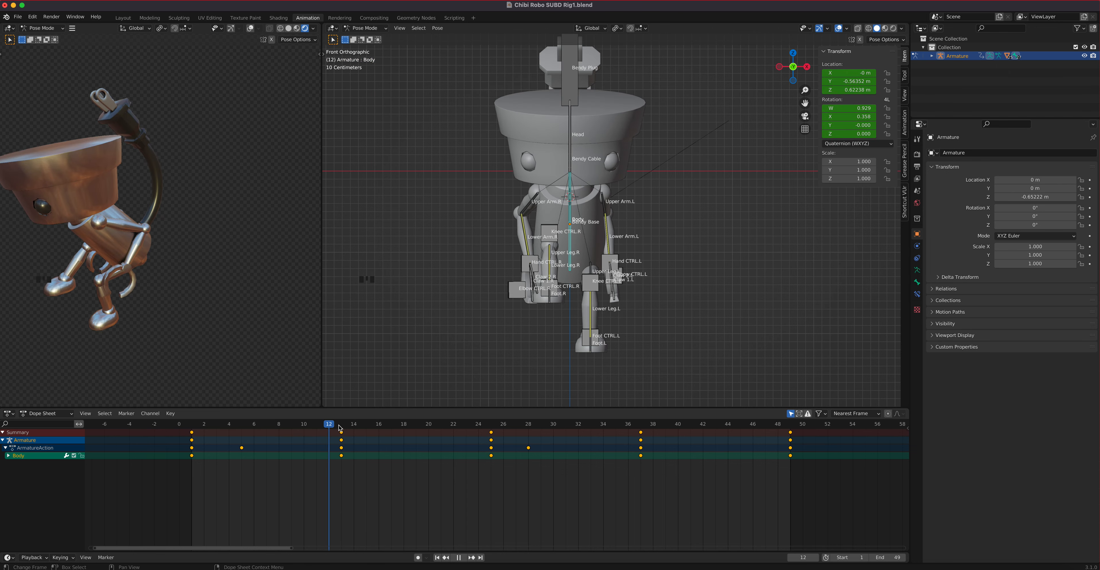
pyautogui.press('space')
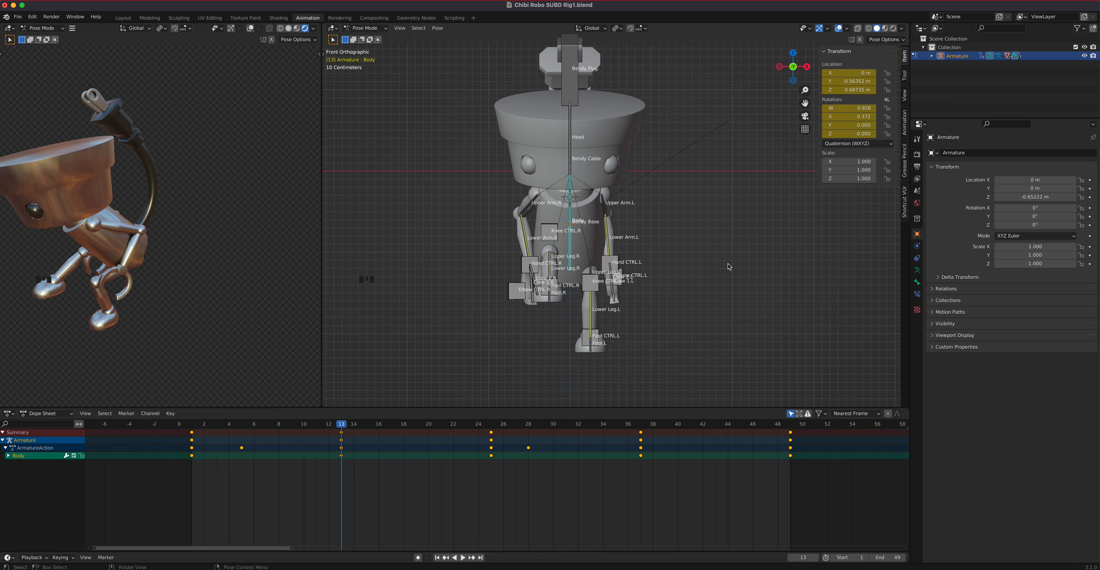
pyautogui.press('r')
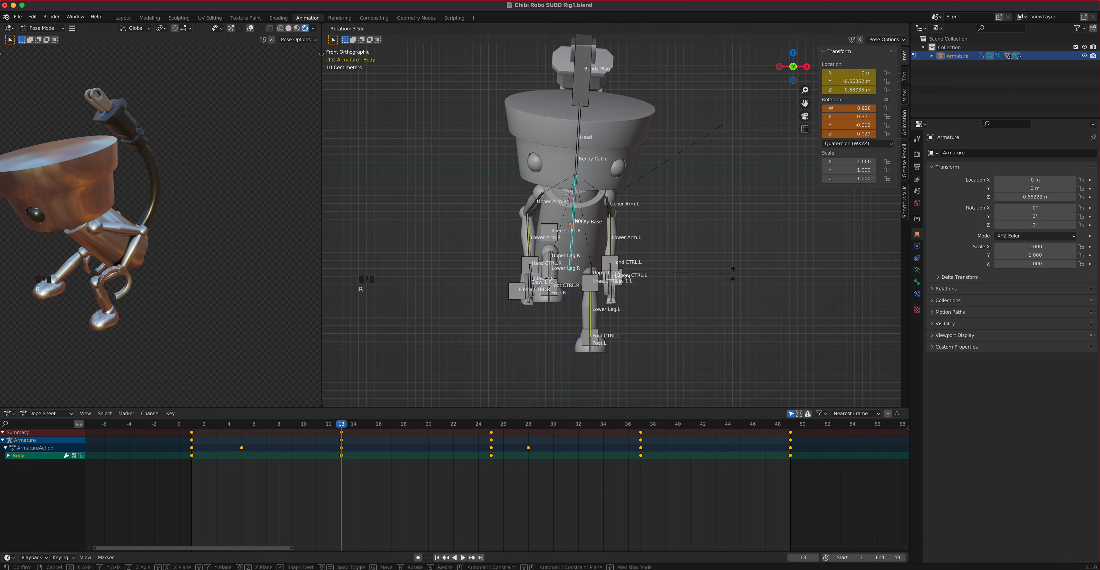
pyautogui.click(734, 278)
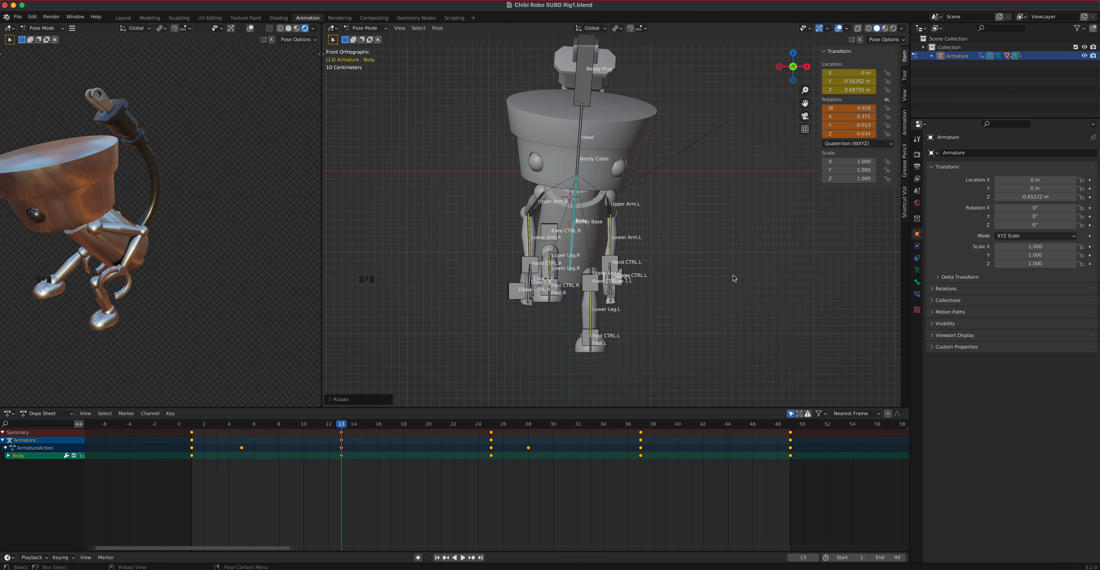
# Counter-rotate the Head bone about -3.6° and insert keyframes for the Head and Body bones at frame 13
pyautogui.click(575, 177)
pyautogui.press('r')
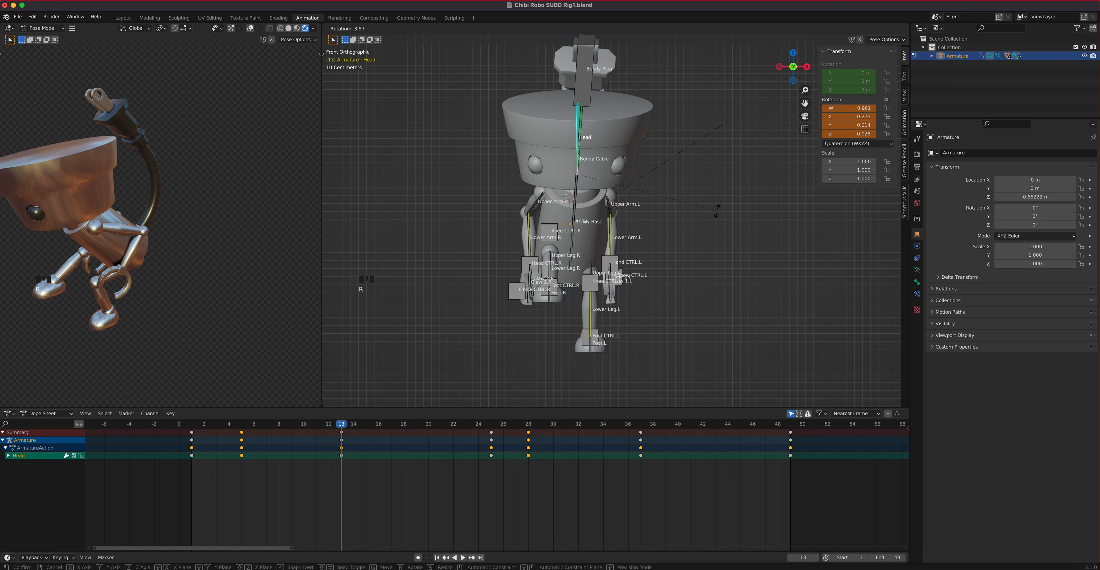
pyautogui.click(719, 213)
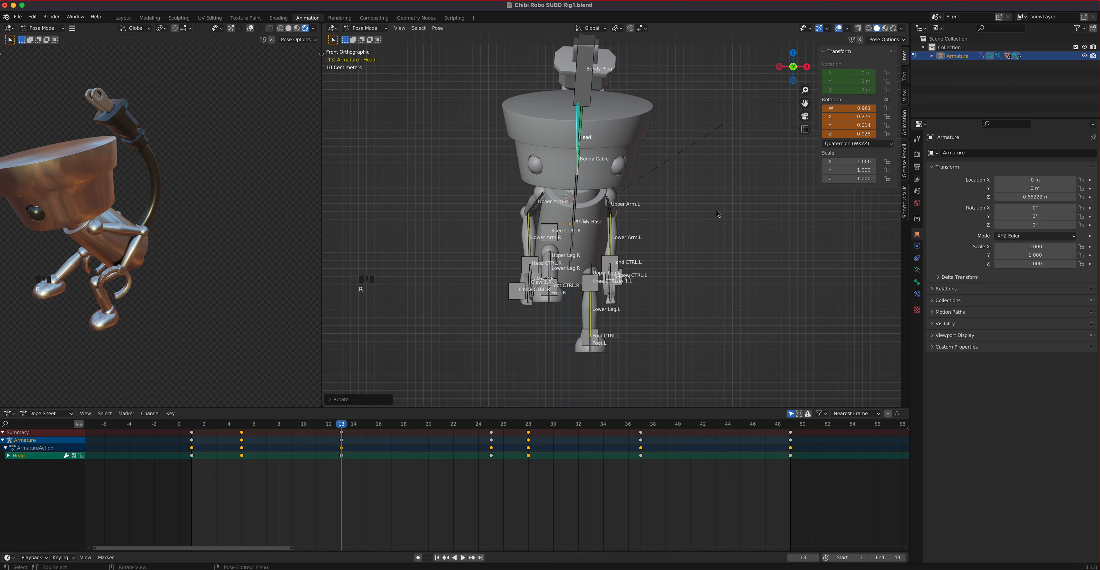
pyautogui.moveTo(145, 265); pyautogui.dragTo(210, 243, button='middle')
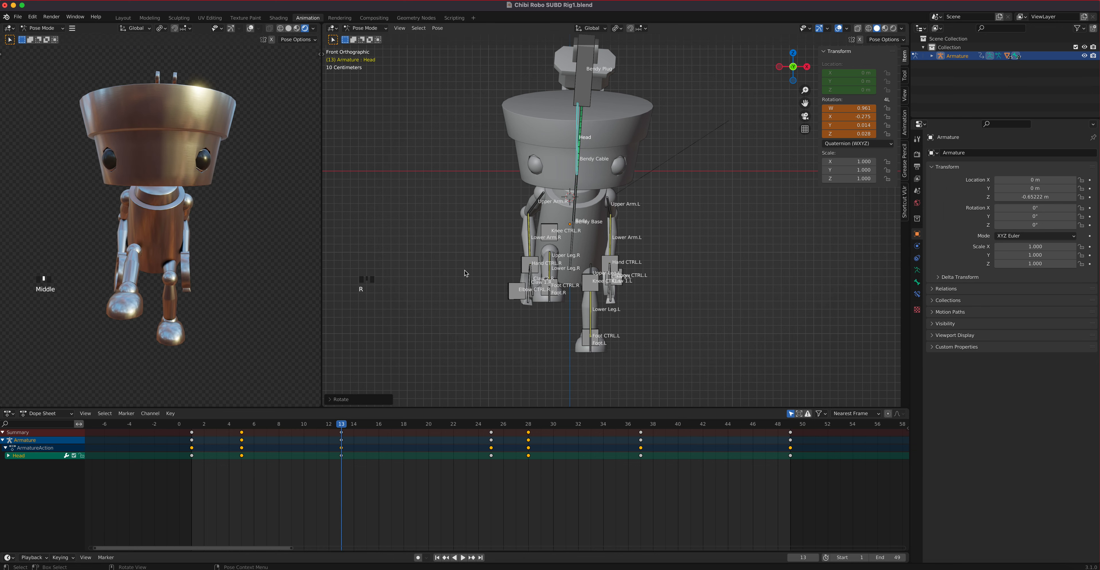
pyautogui.keyDown('shift'); pyautogui.click(574, 217); pyautogui.keyUp('shift')
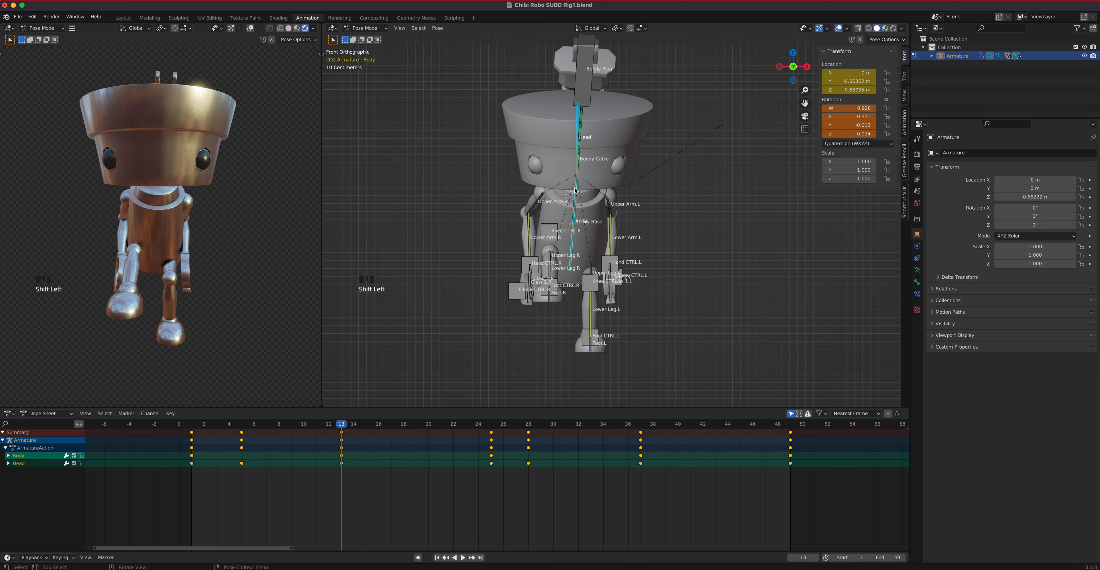
pyautogui.press('i')
pyautogui.click(582, 232)
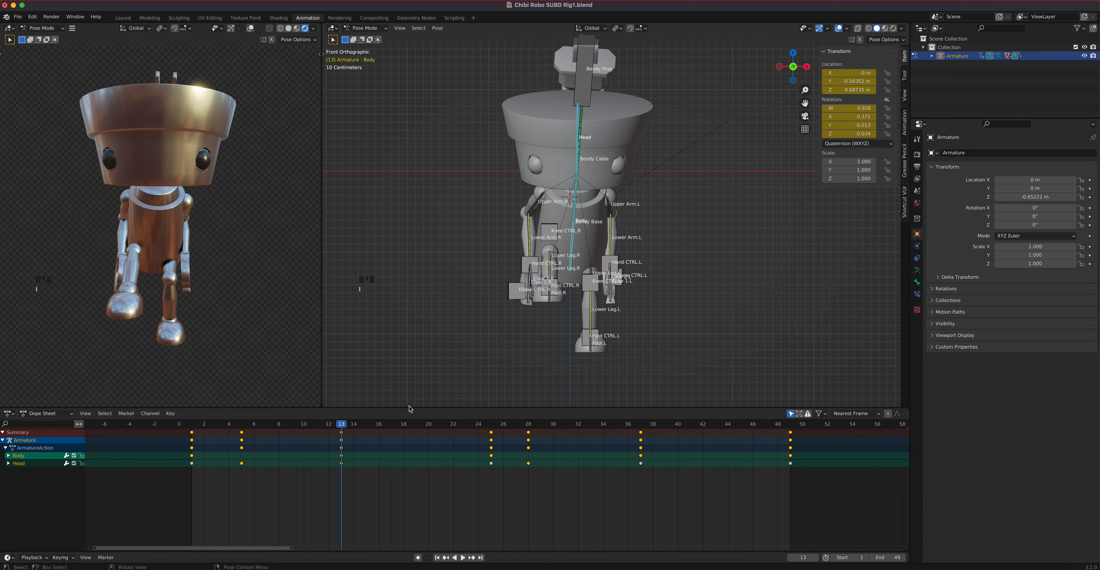
# Scrub the walk cycle to frame 37 and tilt the Body bone sideways about -2.6° in the front view
pyautogui.moveTo(342, 424); pyautogui.dragTo(198, 441)
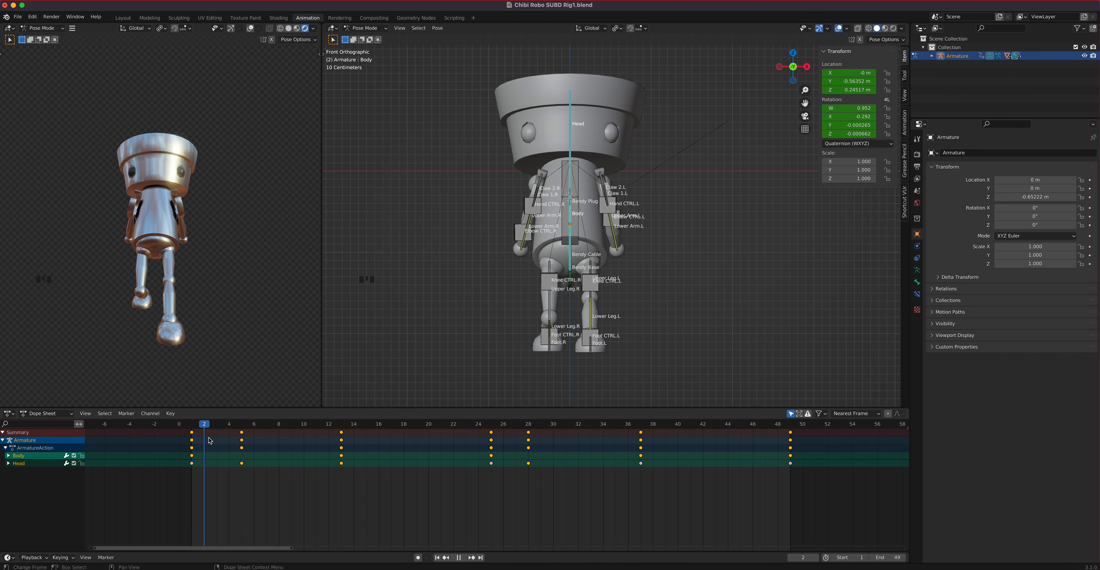
pyautogui.moveTo(334, 444); pyautogui.dragTo(646, 465)
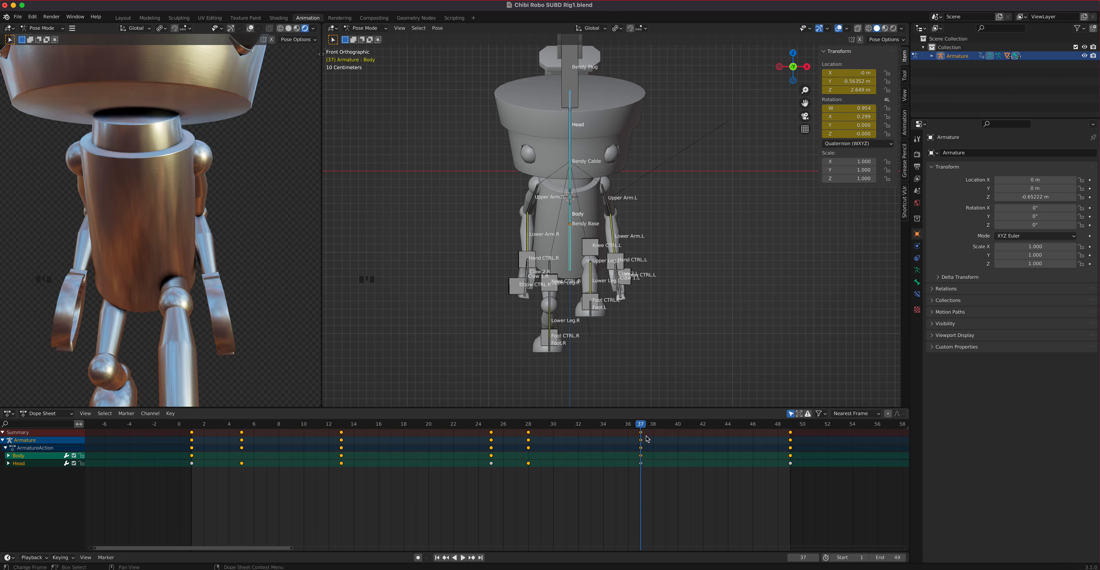
pyautogui.click(571, 257)
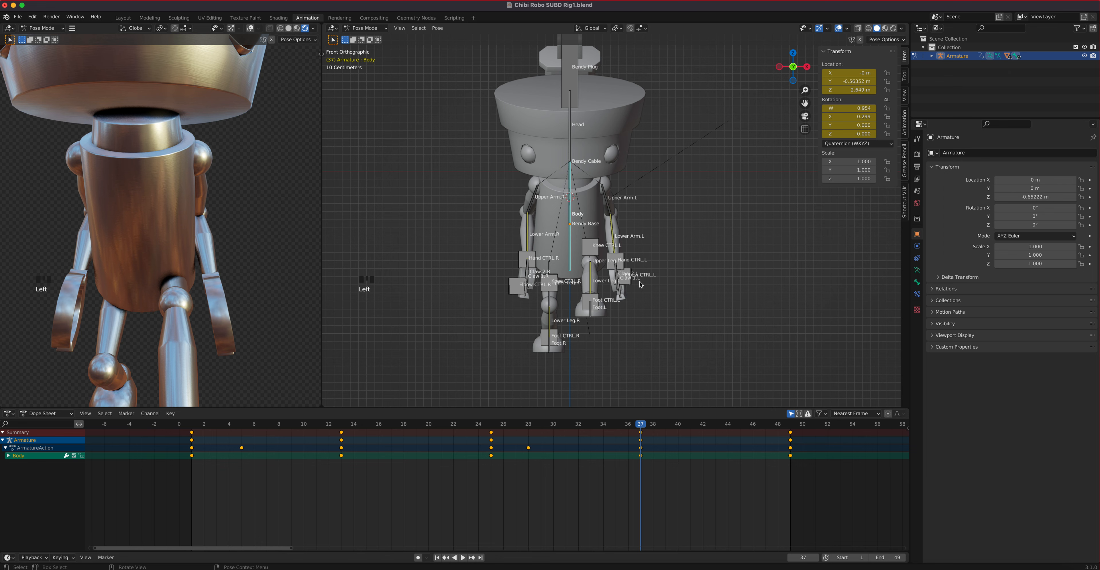
pyautogui.press('r')
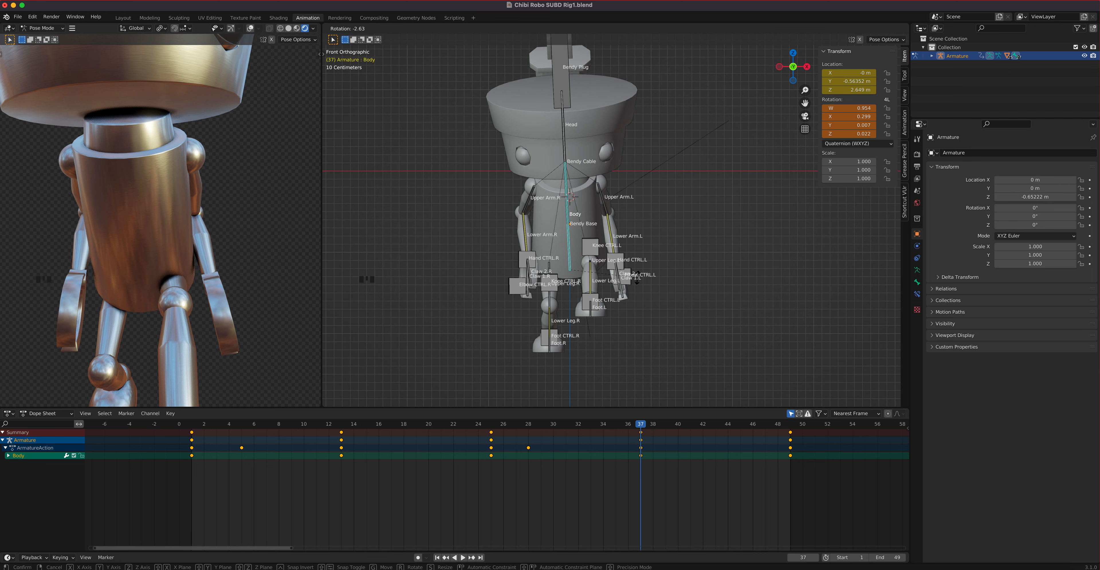
pyautogui.click(637, 279)
# Counter-rotate the Head bone about 2.5°, insert keyframes for the Head and Body bones at frame 37, and review the motion
pyautogui.click(565, 151)
pyautogui.press('r')
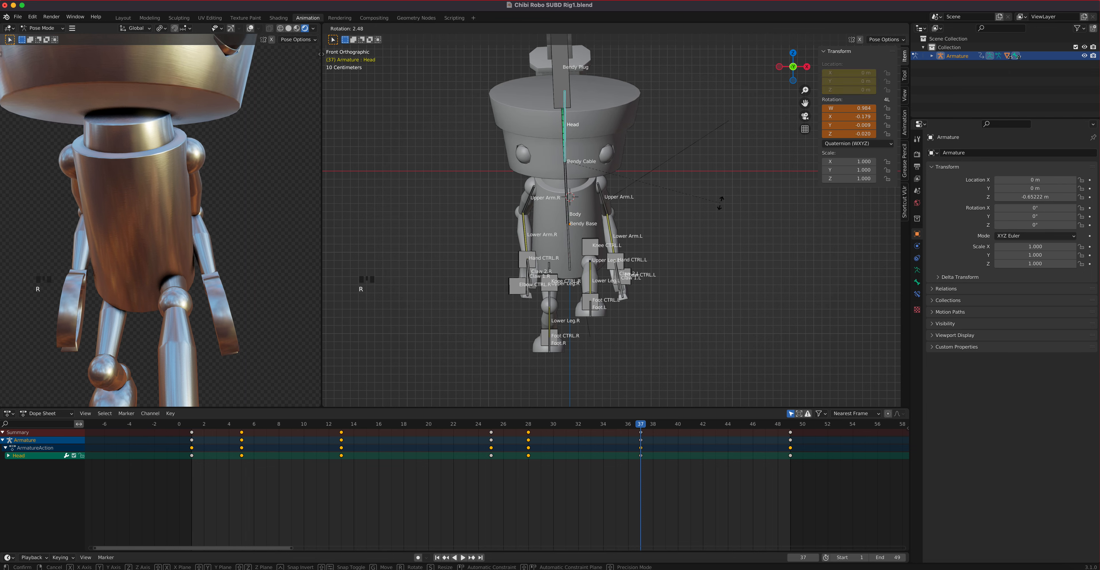
pyautogui.click(706, 214)
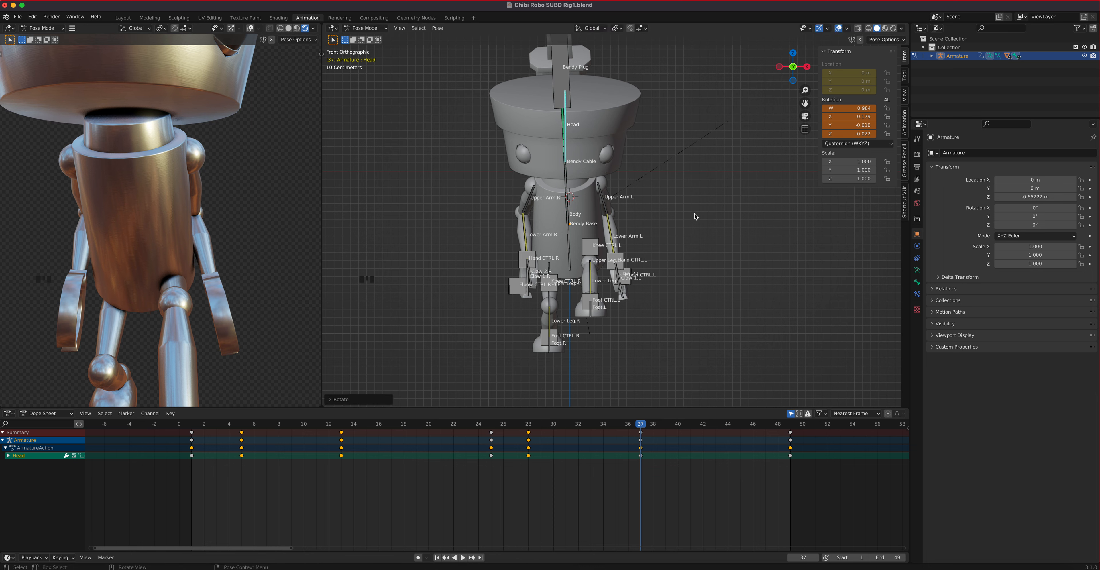
pyautogui.keyDown('shift'); pyautogui.click(570, 245); pyautogui.keyUp('shift')
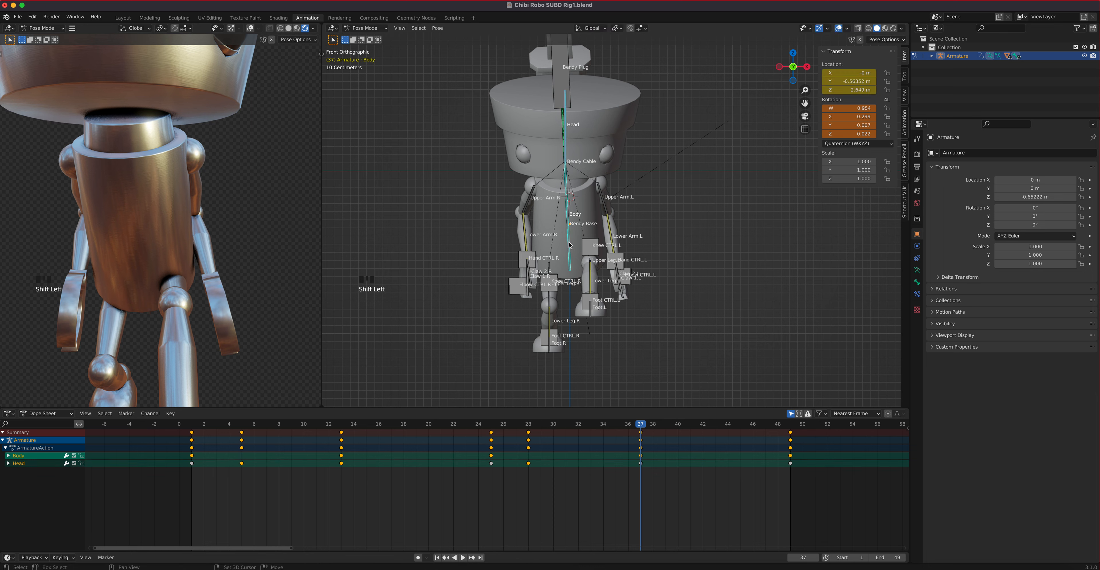
pyautogui.moveTo(568, 131); pyautogui.dragTo(473, 263, button='middle')
pyautogui.scroll(-2, 473, 263)
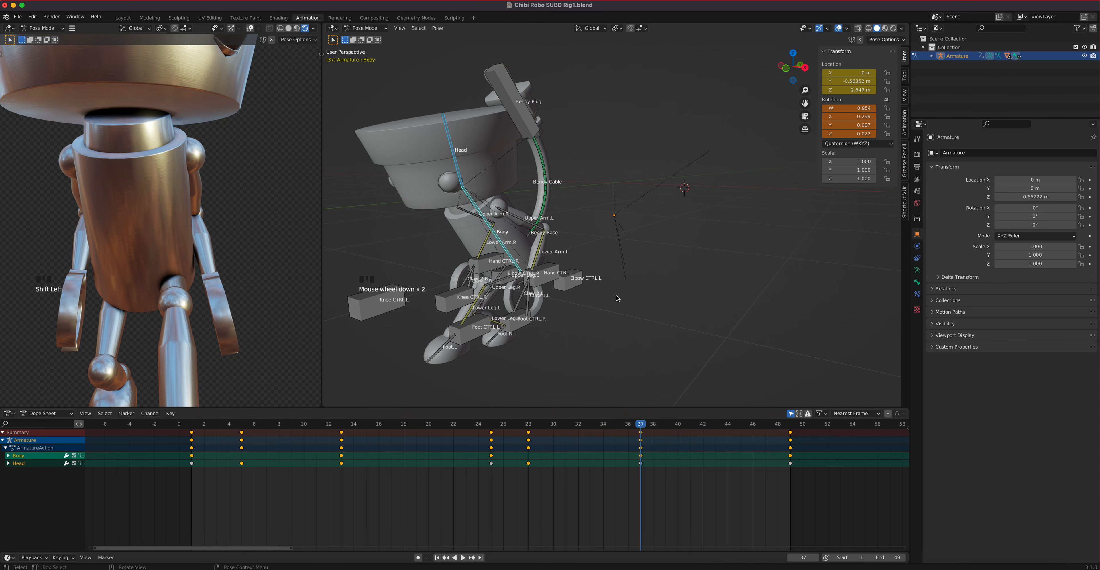
pyautogui.press('i')
pyautogui.click(617, 295)
pyautogui.click(462, 557)
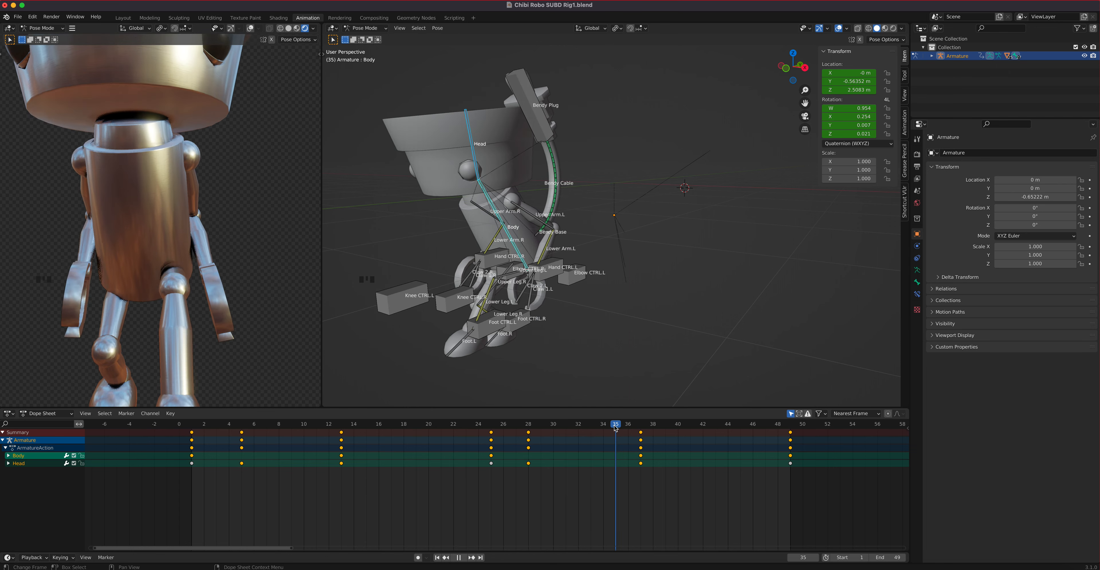
pyautogui.moveTo(670, 435); pyautogui.dragTo(509, 437)
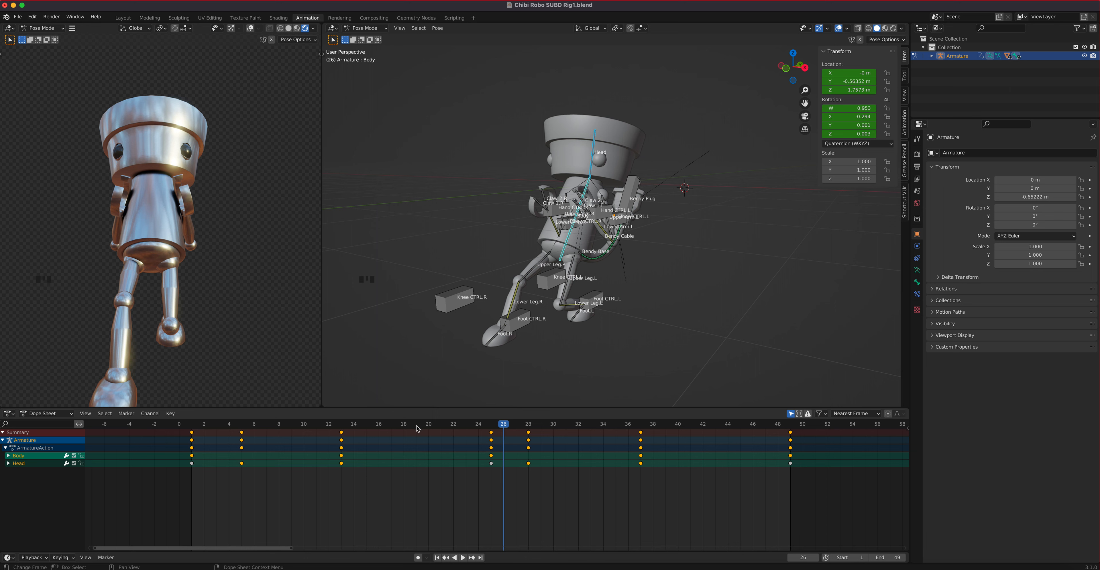
# In the right side view, select the Foot CTRL.R bone and scrub frames 1 to 6 to examine how the foot lifts
pyautogui.press('KP_3')
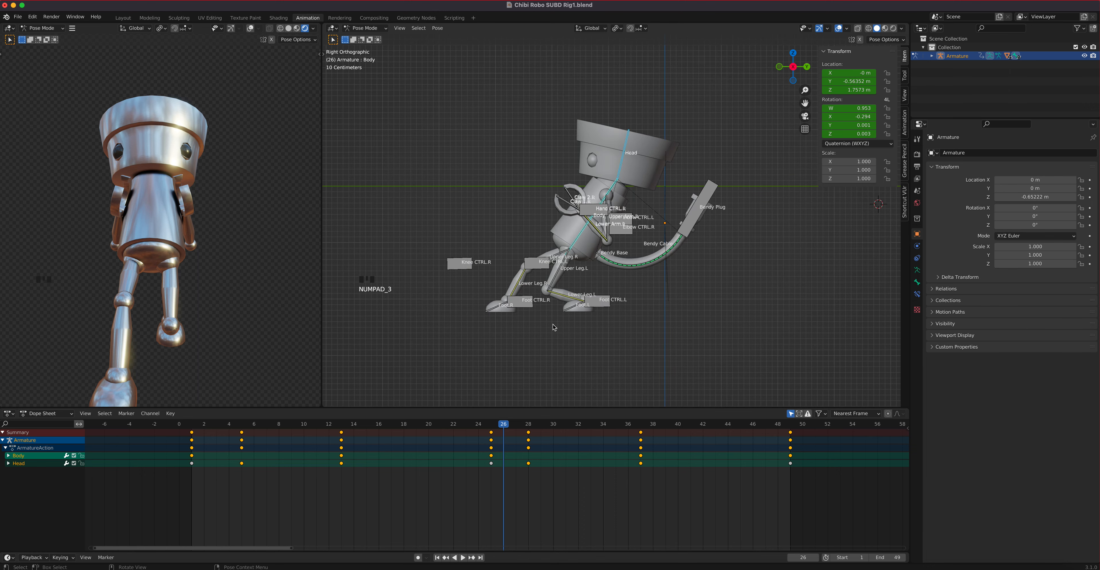
pyautogui.moveTo(504, 434); pyautogui.dragTo(197, 447)
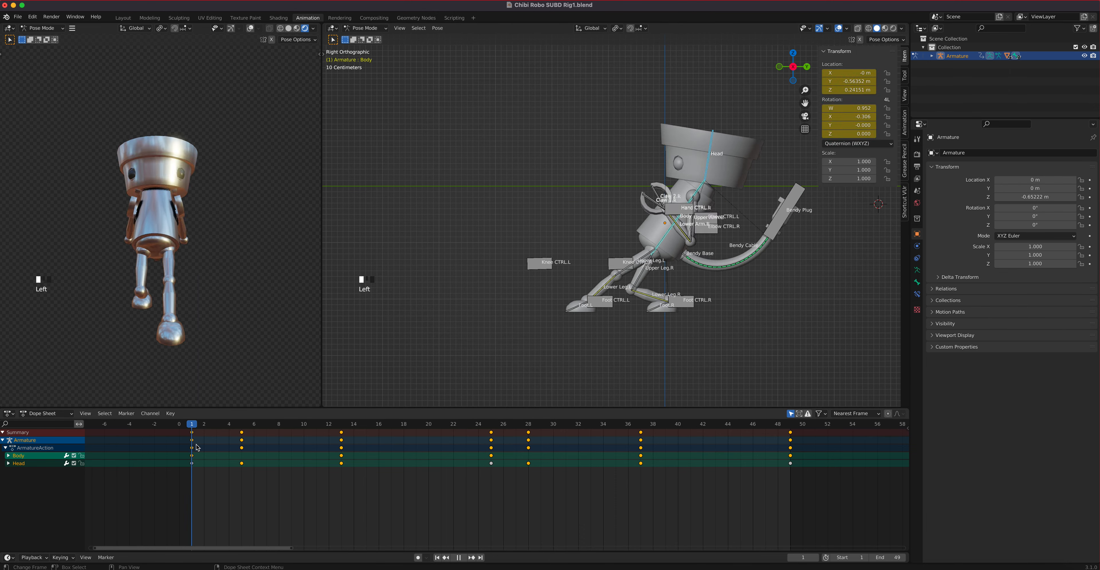
pyautogui.click(690, 310)
pyautogui.scroll(1, 689, 312)
pyautogui.scroll(2, 690, 312)
pyautogui.keyDown('shift'); pyautogui.moveTo(692, 336); pyautogui.dragTo(633, 203, button='middle'); pyautogui.keyUp('shift')
pyautogui.moveTo(193, 427); pyautogui.dragTo(246, 429)
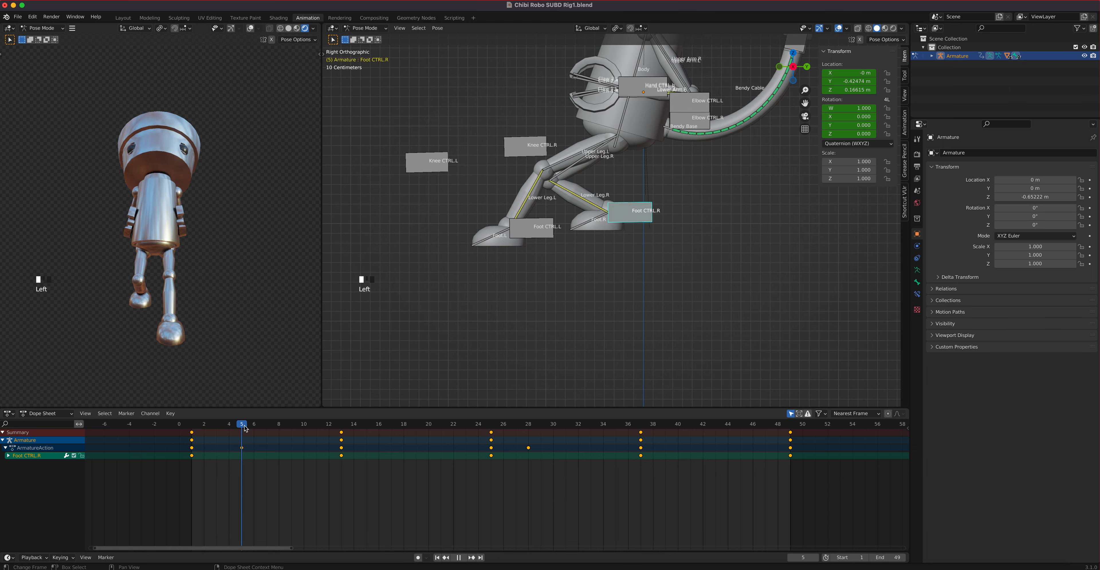
pyautogui.moveTo(246, 429); pyautogui.dragTo(252, 427)
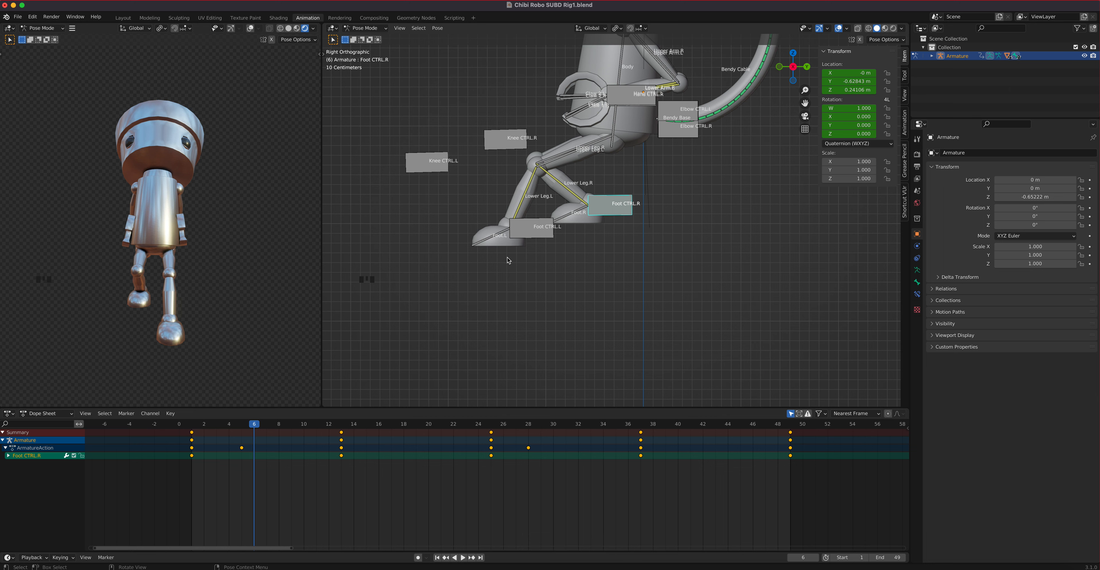
pyautogui.press('r')
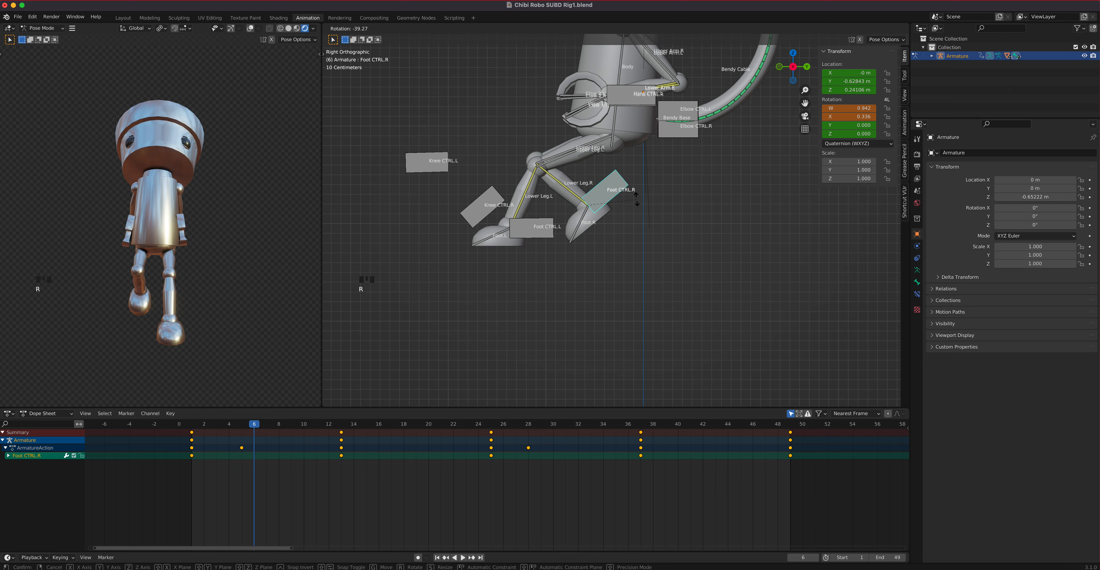
pyautogui.press('Escape')
pyautogui.moveTo(253, 430); pyautogui.dragTo(230, 439)
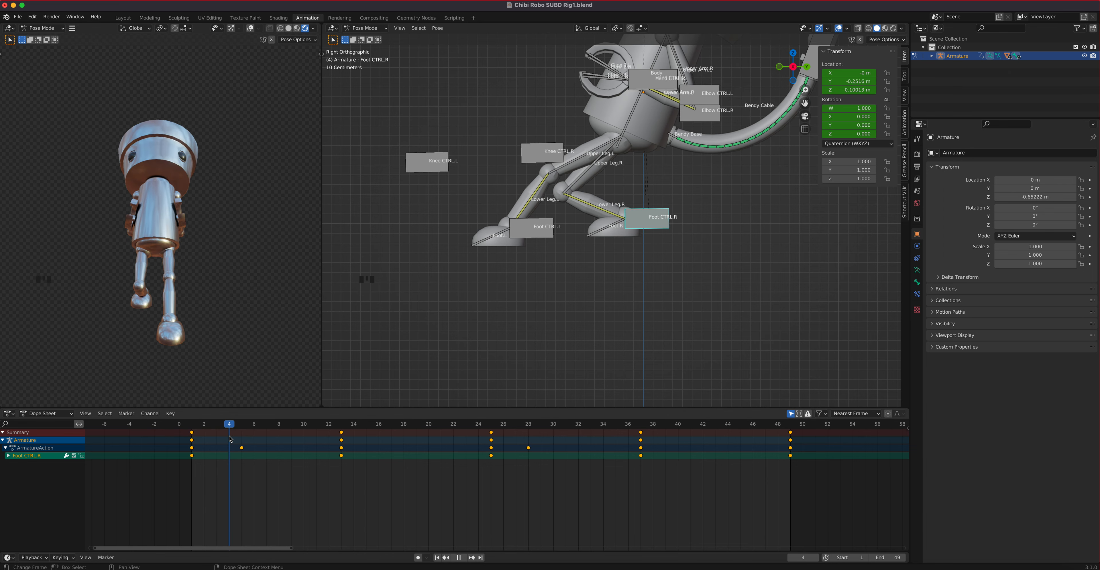
pyautogui.press('r')
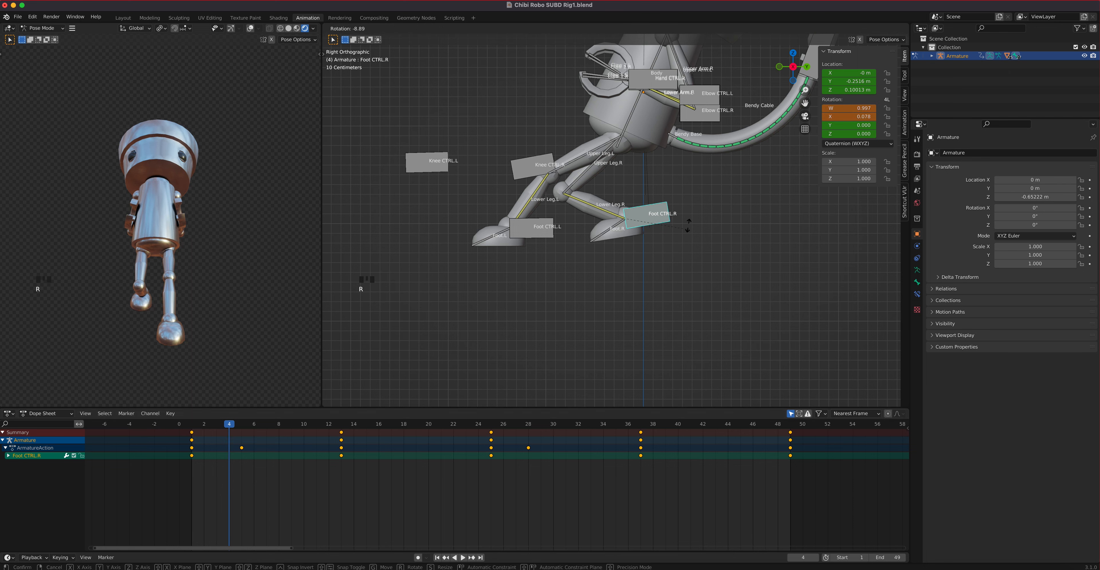
pyautogui.press('Escape')
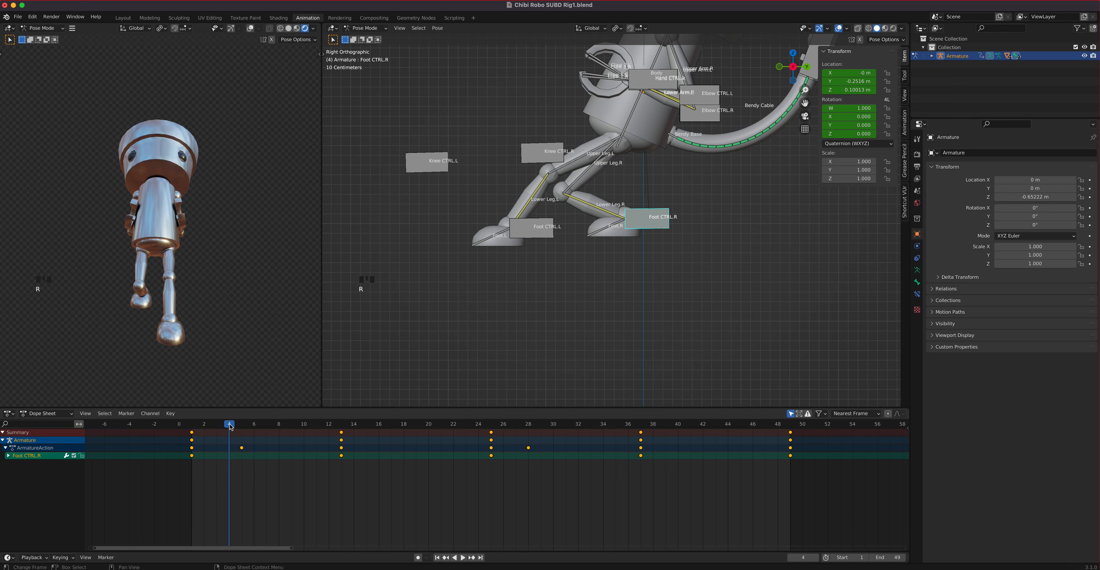
pyautogui.press('space')
pyautogui.press('space')
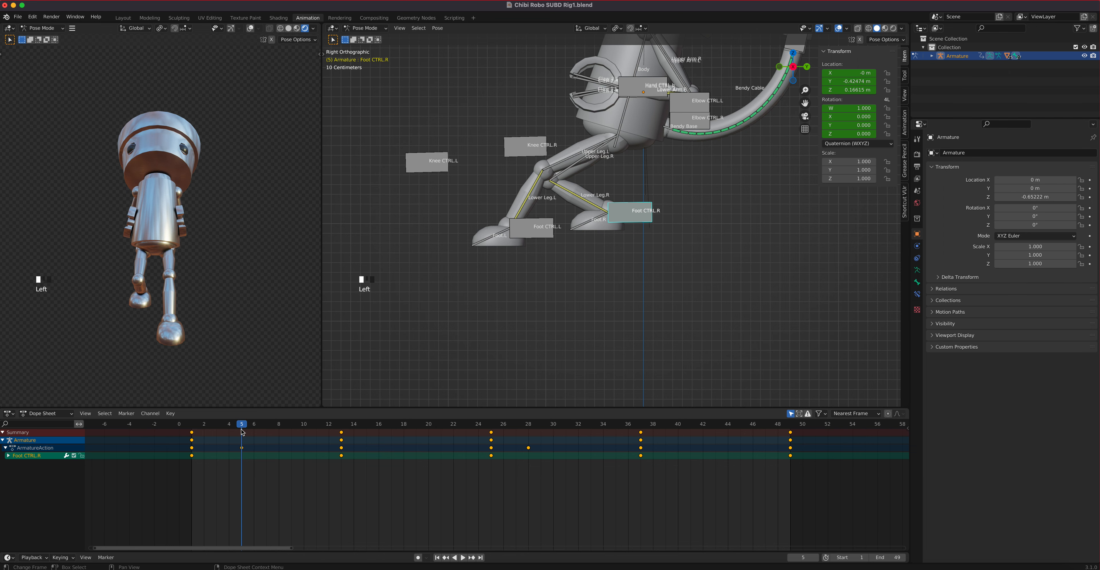
# Insert a rotation keyframe for the Foot CTRL.R bone at frame 5, comparing the pose with frame 28
pyautogui.scroll(-3, 650, 218)
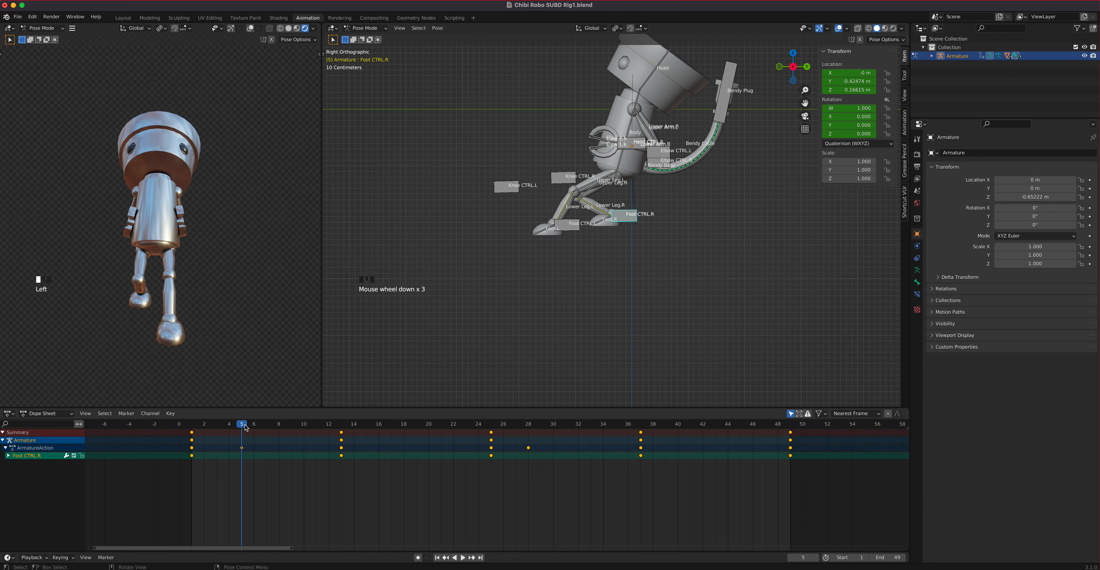
pyautogui.click(528, 426)
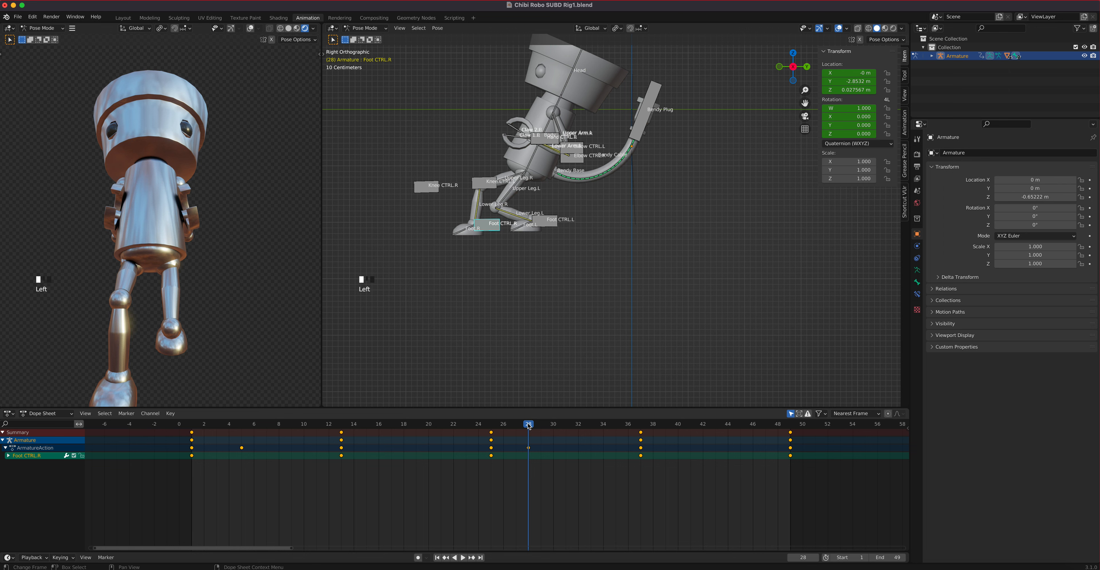
pyautogui.click(242, 425)
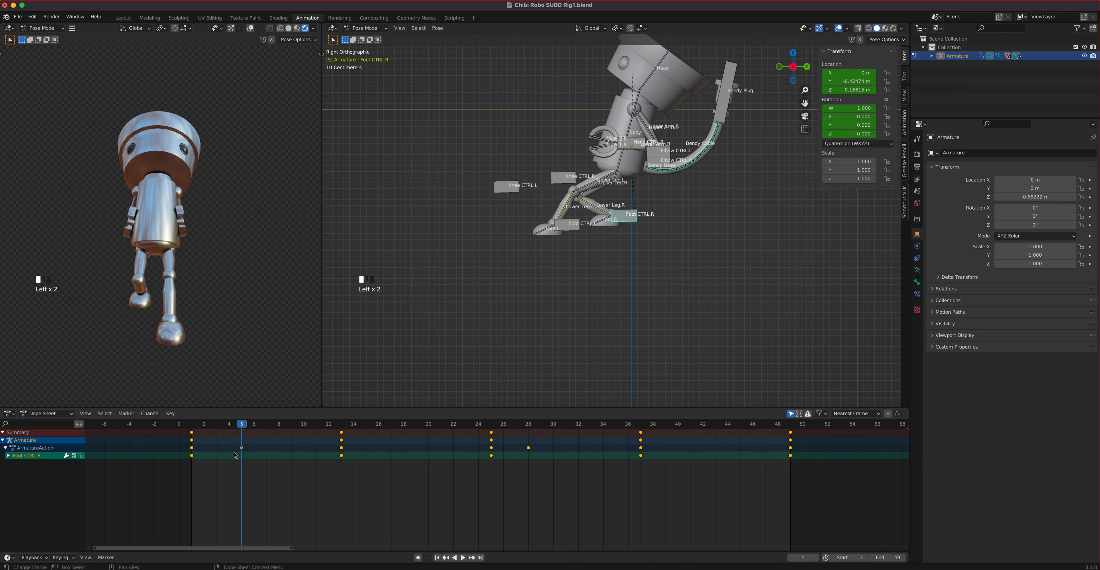
pyautogui.scroll(6, 617, 220)
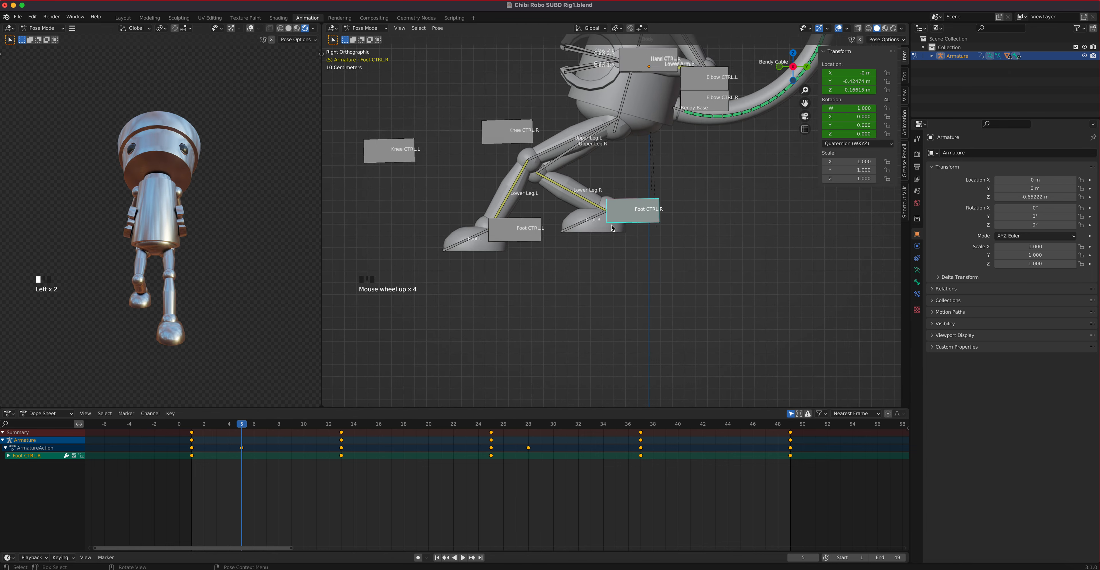
pyautogui.press('i')
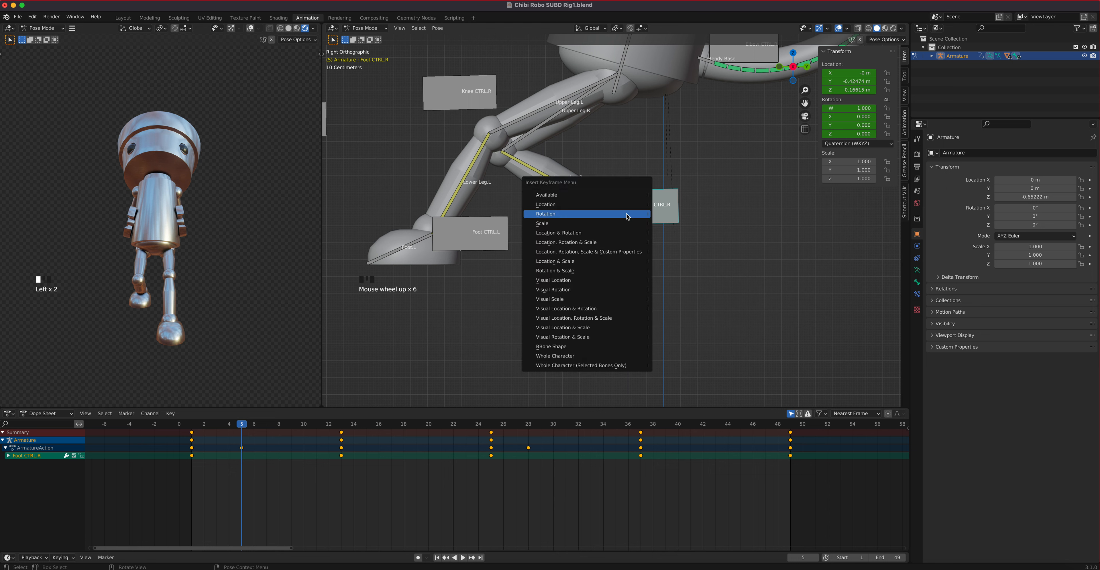
pyautogui.click(628, 216)
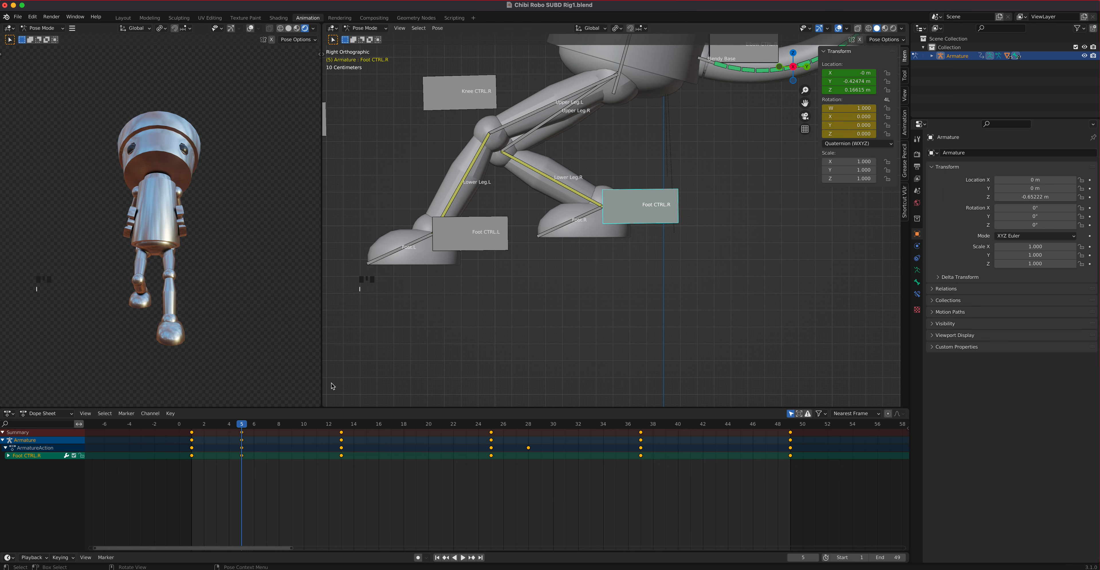
# At frame 9, rotate Foot CTRL.R toes-down to about W 0.925, X 0.381, insert a rotation keyframe, and scrub the motion
pyautogui.moveTo(256, 423); pyautogui.dragTo(290, 432)
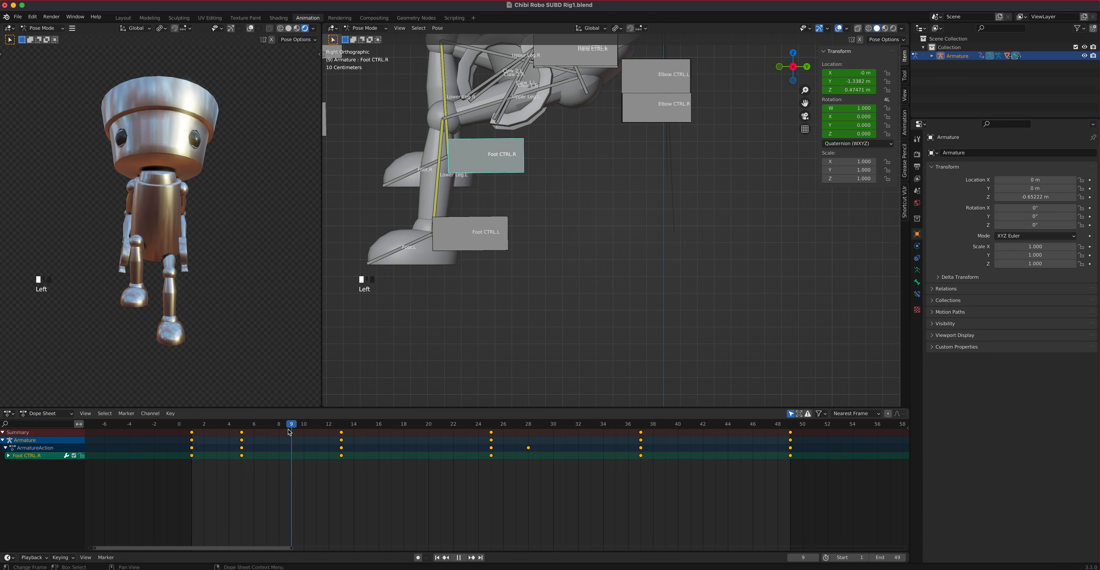
pyautogui.moveTo(289, 432); pyautogui.dragTo(289, 432)
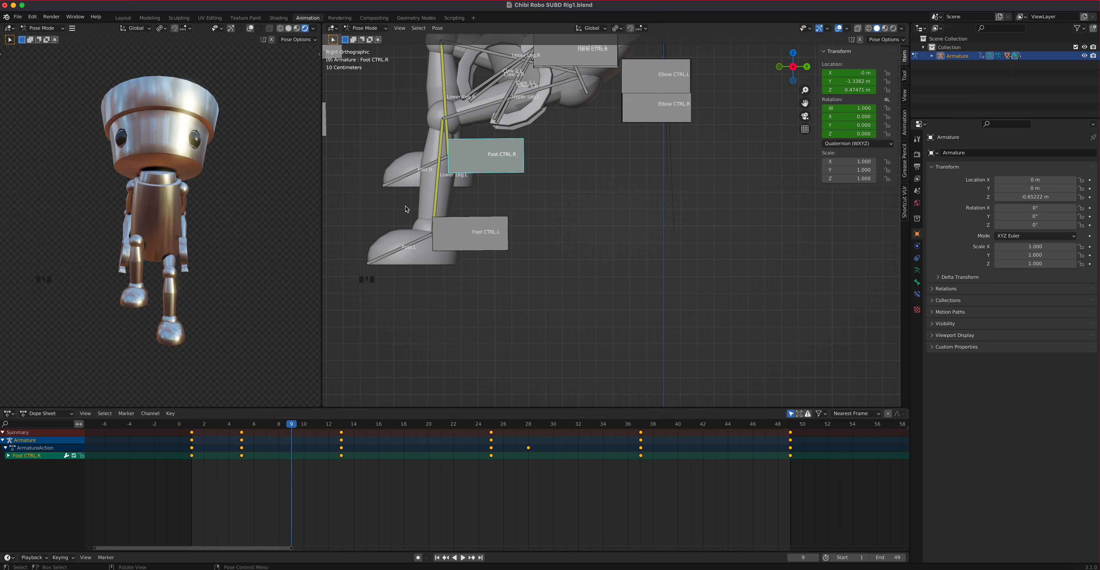
pyautogui.press('r')
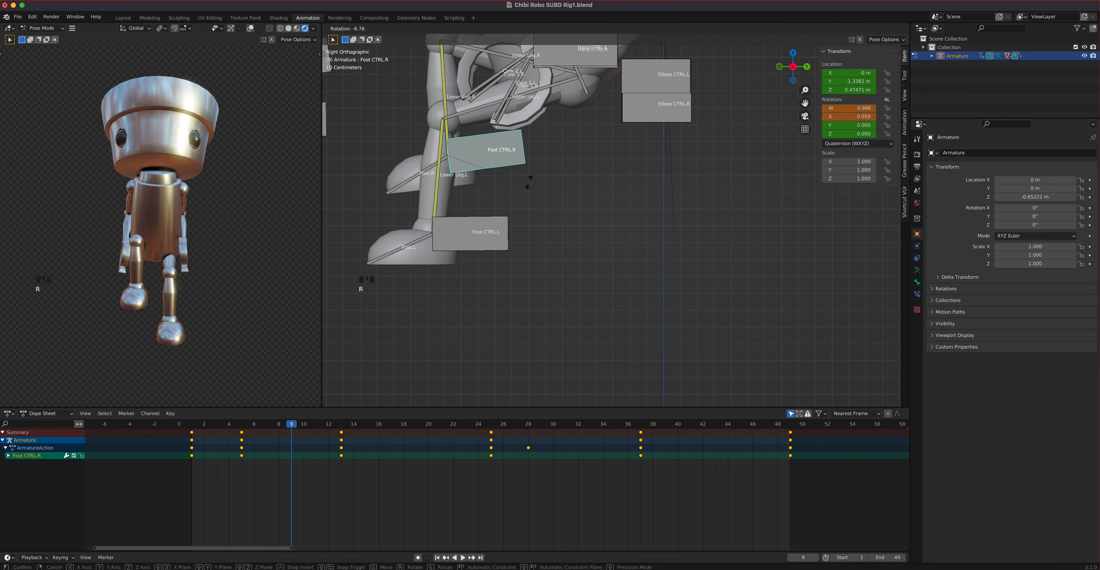
pyautogui.click(496, 145)
pyautogui.press('i')
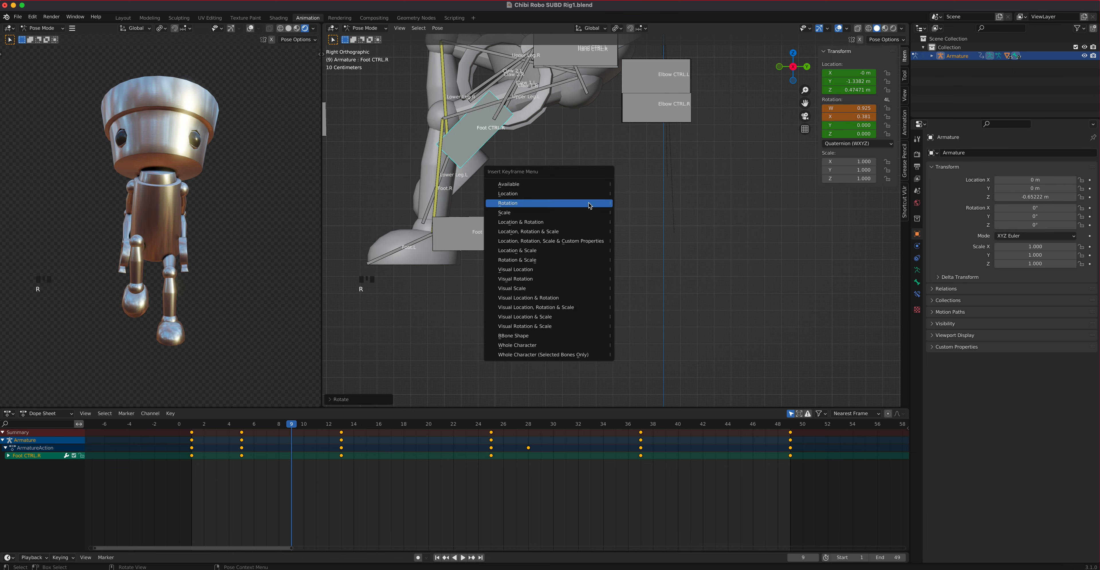
pyautogui.click(590, 206)
pyautogui.hotkey('shift', 'ctrl', 'space')
pyautogui.moveTo(222, 437); pyautogui.dragTo(329, 449)
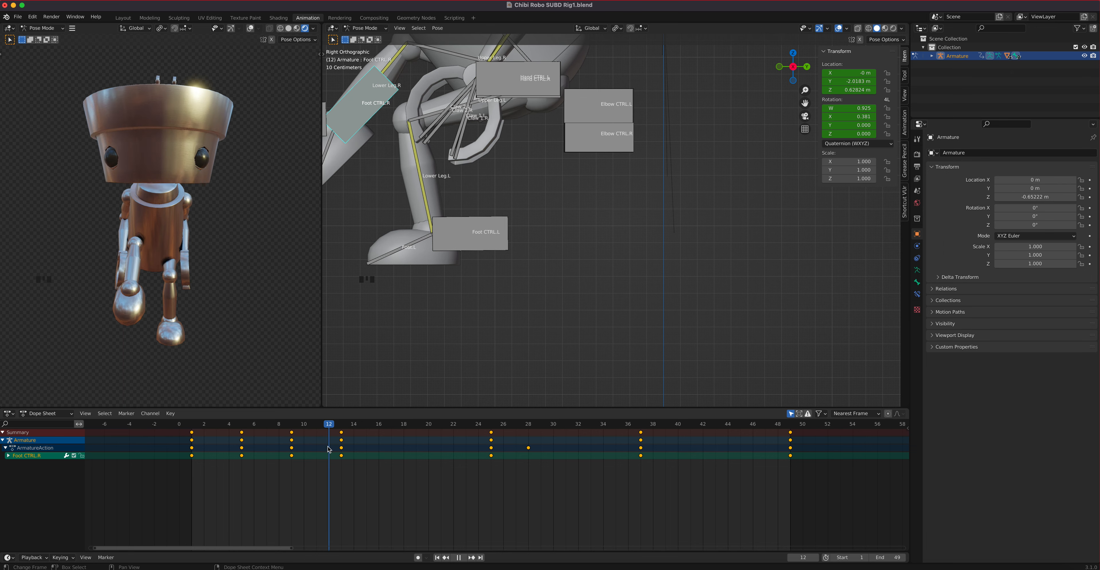
# At frame 25, set the X rotation of Foot CTRL.R to 0 and insert a rotation keyframe for it
pyautogui.scroll(-3, 530, 295)
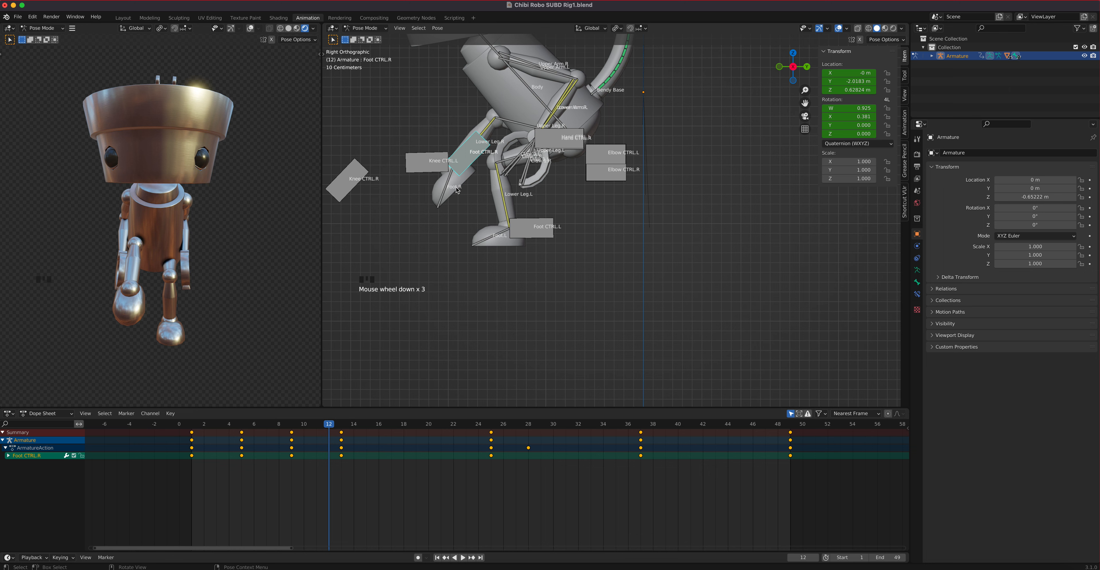
pyautogui.scroll(-2, 478, 211)
pyautogui.scroll(1, 478, 212)
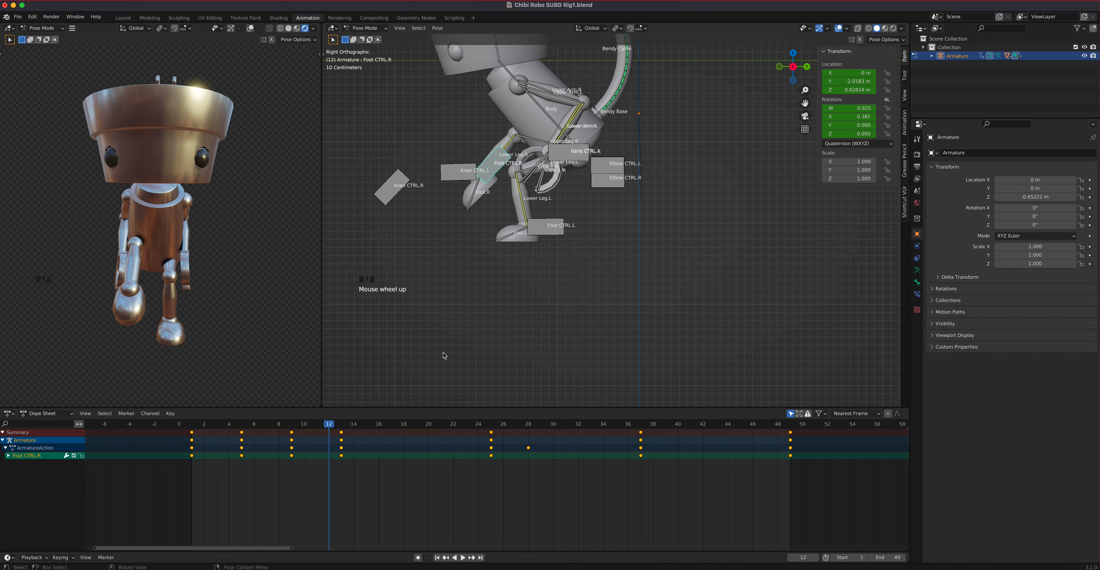
pyautogui.moveTo(332, 431); pyautogui.dragTo(491, 451)
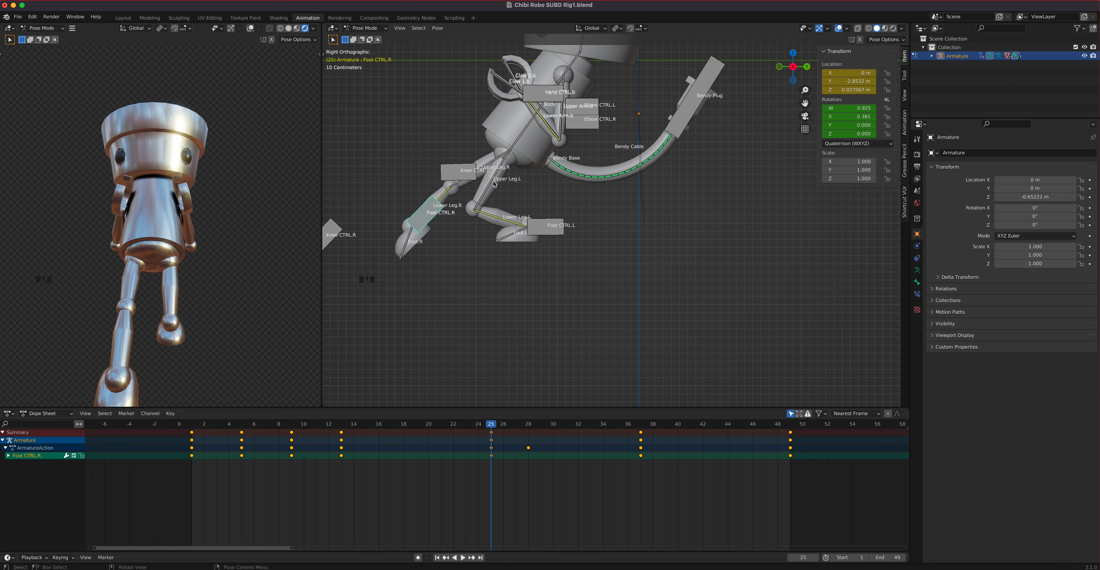
pyautogui.click(856, 117)
pyautogui.write('0')
pyautogui.click(419, 262)
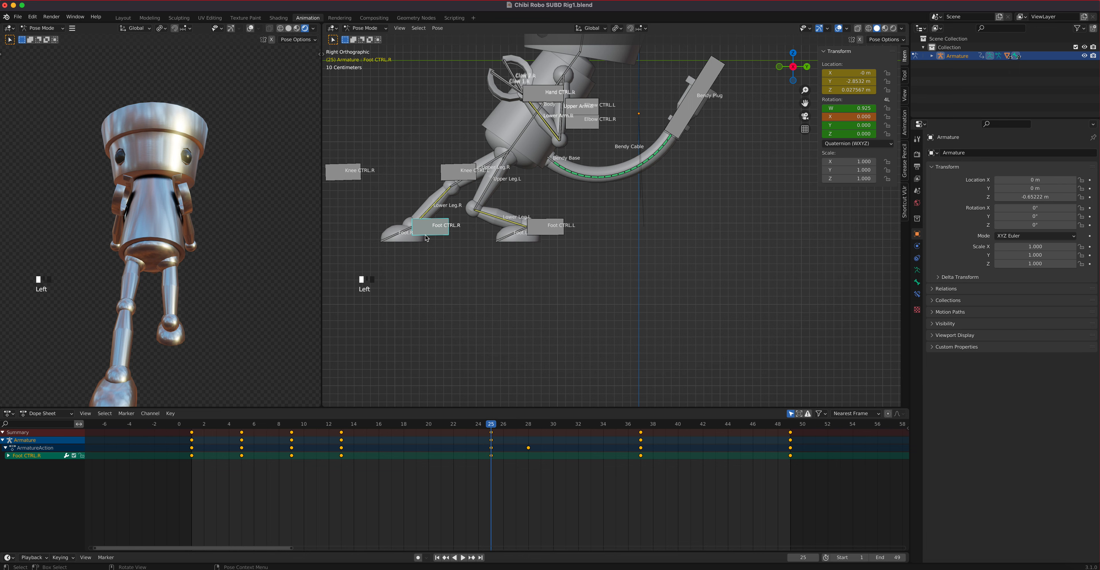
pyautogui.press('i')
pyautogui.click(435, 229)
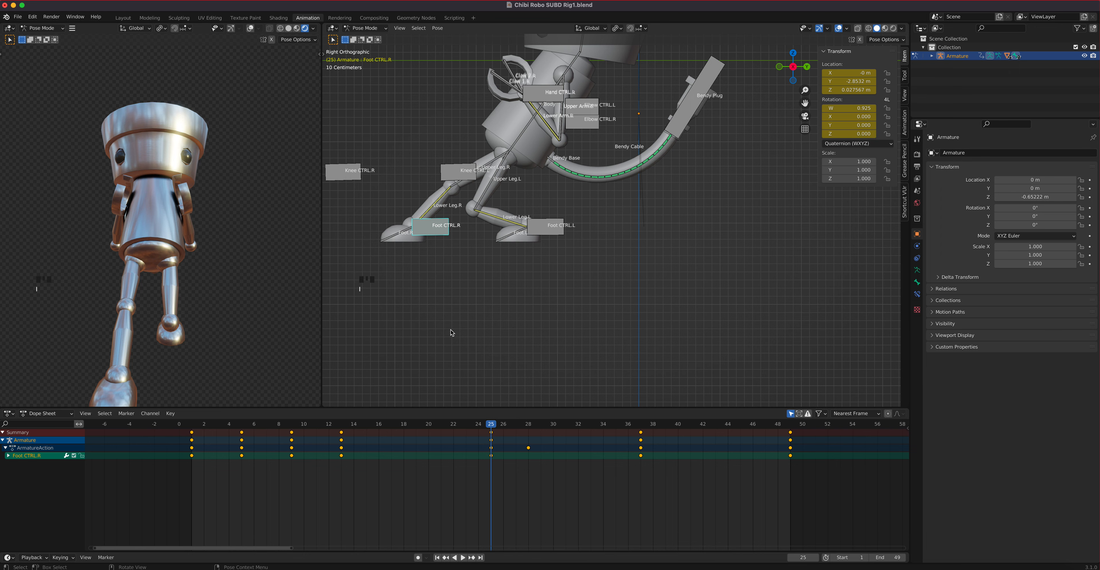
# At frame 28, select the Foot CTRL.L bone and insert a rotation keyframe for it
pyautogui.moveTo(491, 426); pyautogui.dragTo(531, 438)
pyautogui.click(528, 229)
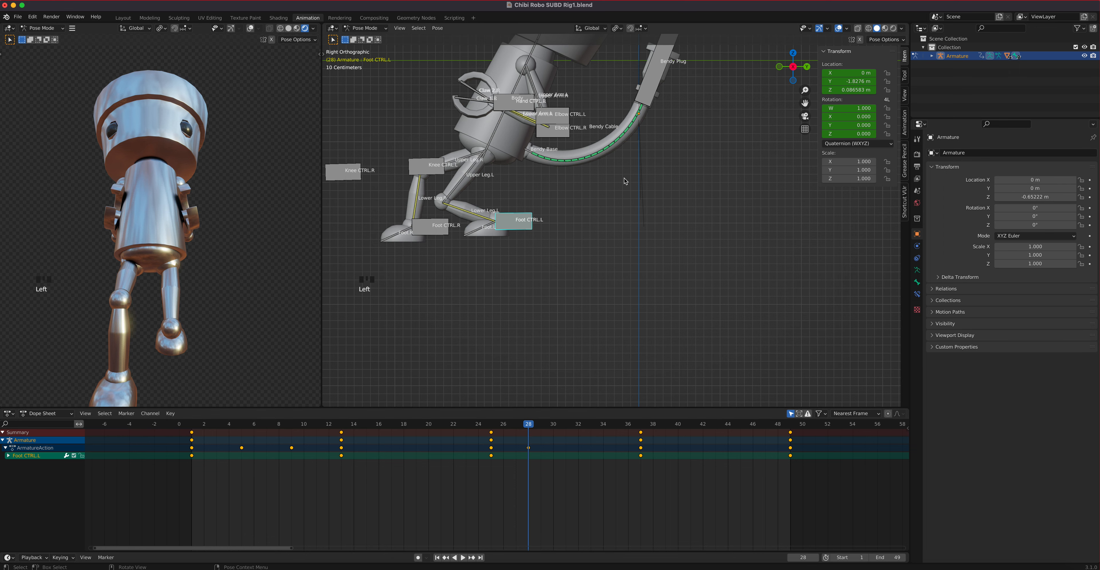
pyautogui.keyDown('shift'); pyautogui.moveTo(636, 227); pyautogui.dragTo(675, 291, button='middle'); pyautogui.keyUp('shift')
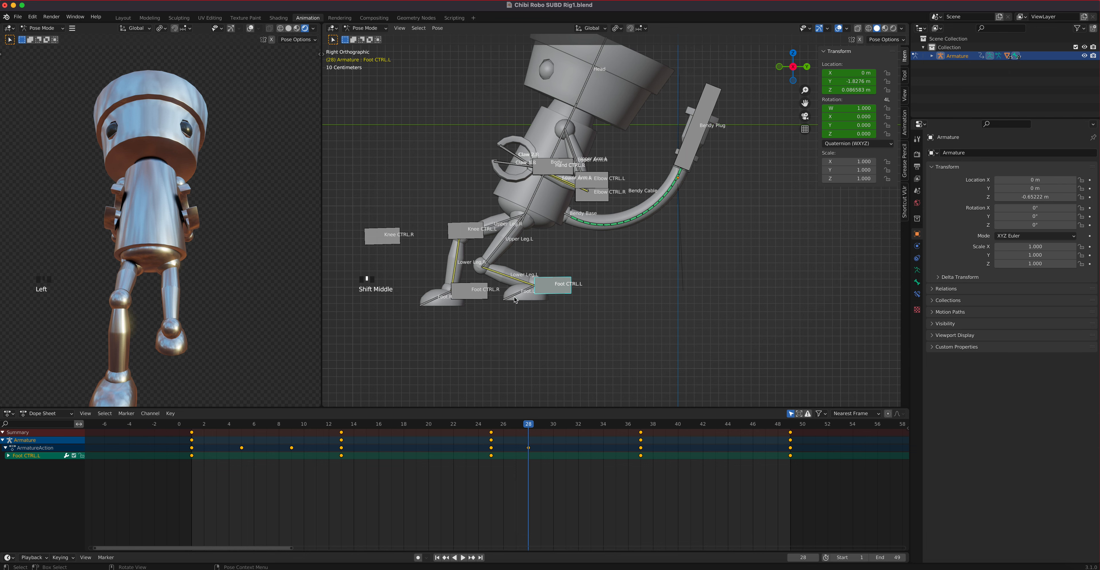
pyautogui.press('i')
pyautogui.click(557, 292)
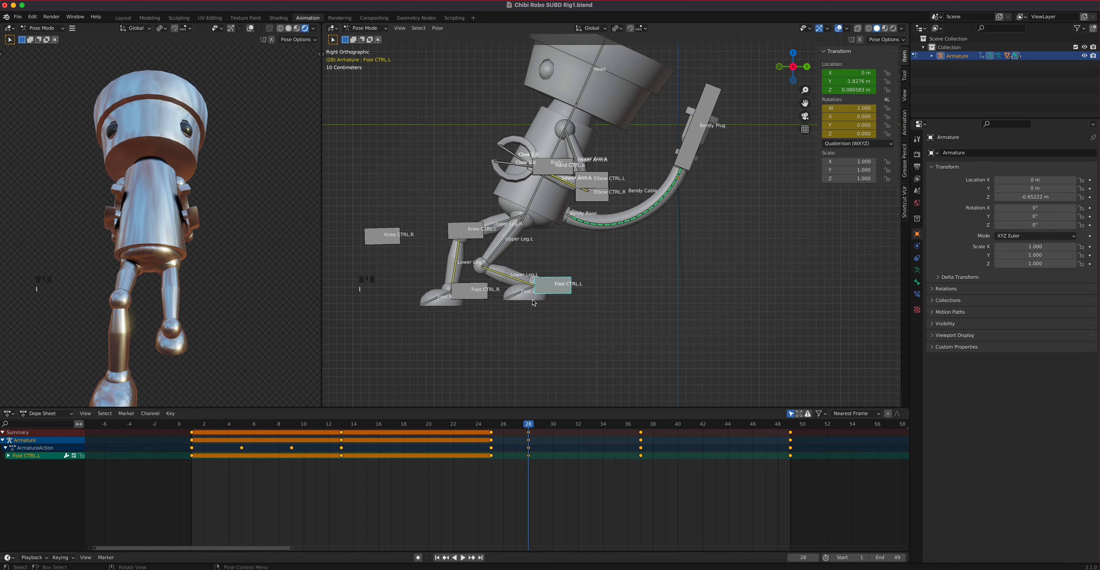
# At frame 37, rotate Foot CTRL.L toes-down by about 45 degrees (W 0.923, X 0.384) and insert a rotation keyframe
pyautogui.moveTo(530, 430); pyautogui.dragTo(648, 434)
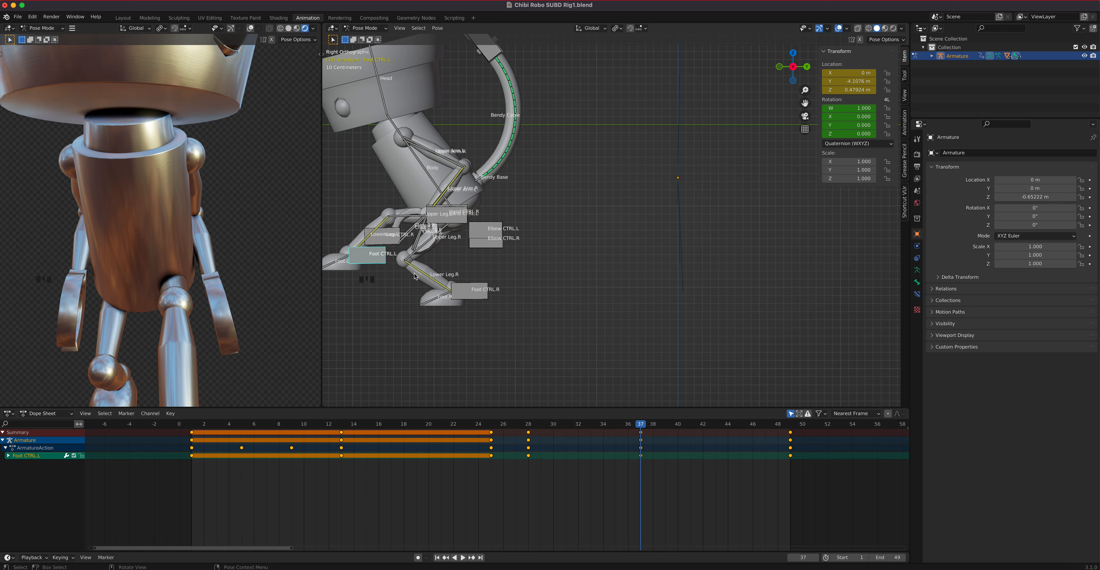
pyautogui.press('r')
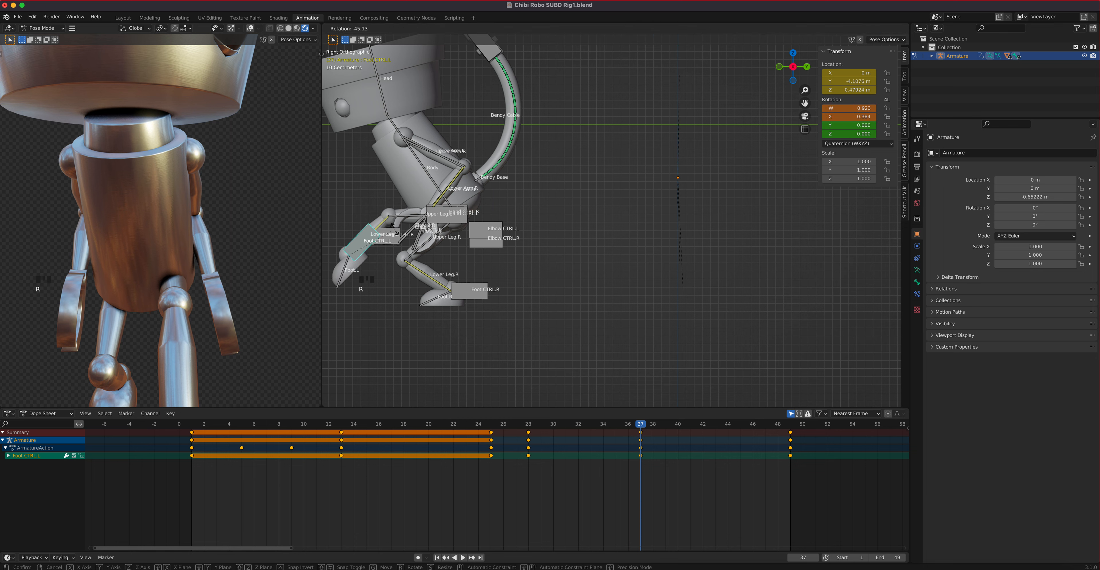
pyautogui.click(395, 228)
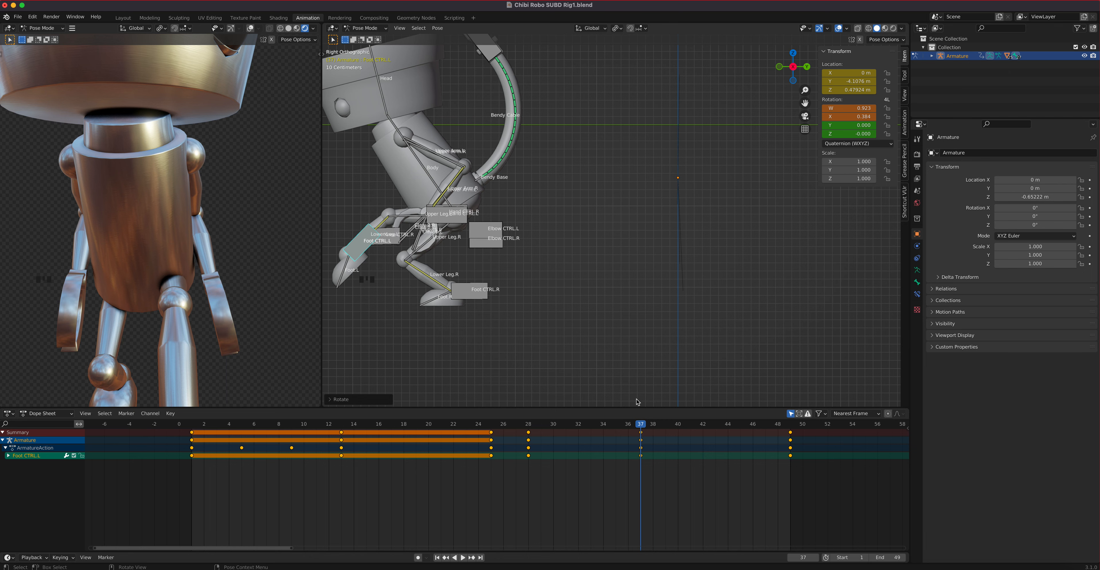
pyautogui.press('i')
pyautogui.click(576, 315)
# At frame 49, set the X rotation of Foot CTRL.L to 0 and insert a rotation keyframe for it
pyautogui.press('Right')
pyautogui.press('Right')
pyautogui.press('Right')
pyautogui.press('Right')
pyautogui.keyDown('shift'); pyautogui.moveTo(557, 312); pyautogui.dragTo(736, 317, button='middle'); pyautogui.keyUp('shift')
pyautogui.moveTo(693, 425); pyautogui.dragTo(791, 434)
pyautogui.doubleClick(846, 118)
pyautogui.write('0')
pyautogui.press('Return')
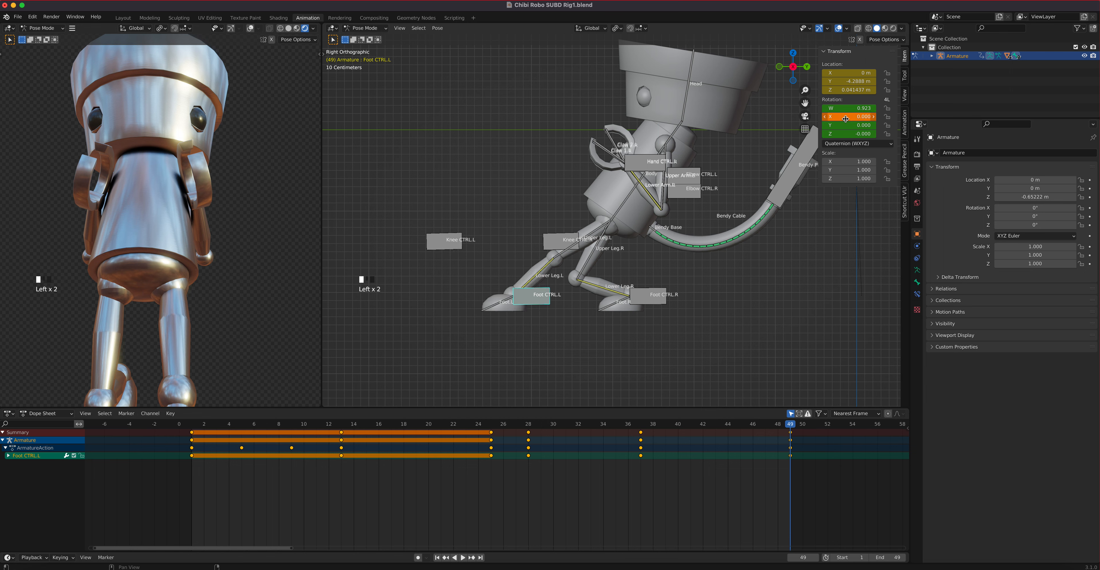
pyautogui.press('i')
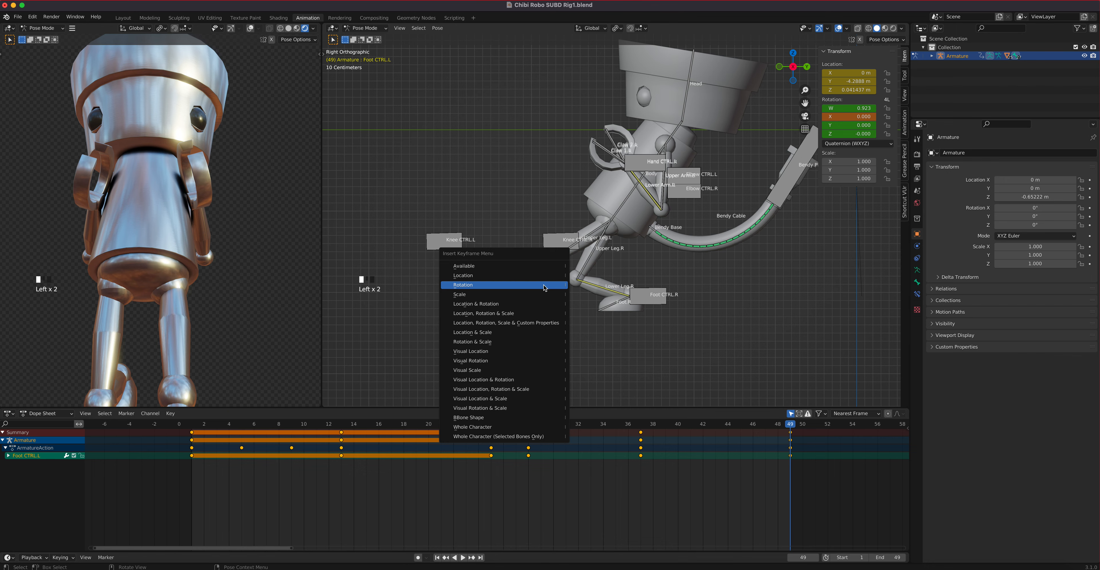
pyautogui.click(544, 285)
# Play and scrub the walk cycle between frames 1 and 49 to review both feet's rotation from different angles
pyautogui.hotkey('shift', 'ctrl', 'space')
pyautogui.moveTo(602, 424); pyautogui.dragTo(303, 442)
pyautogui.scroll(-1, 195, 271)
pyautogui.scroll(-4, 197, 270)
pyautogui.moveTo(220, 253); pyautogui.dragTo(231, 218, button='middle')
pyautogui.moveTo(285, 433); pyautogui.dragTo(404, 415)
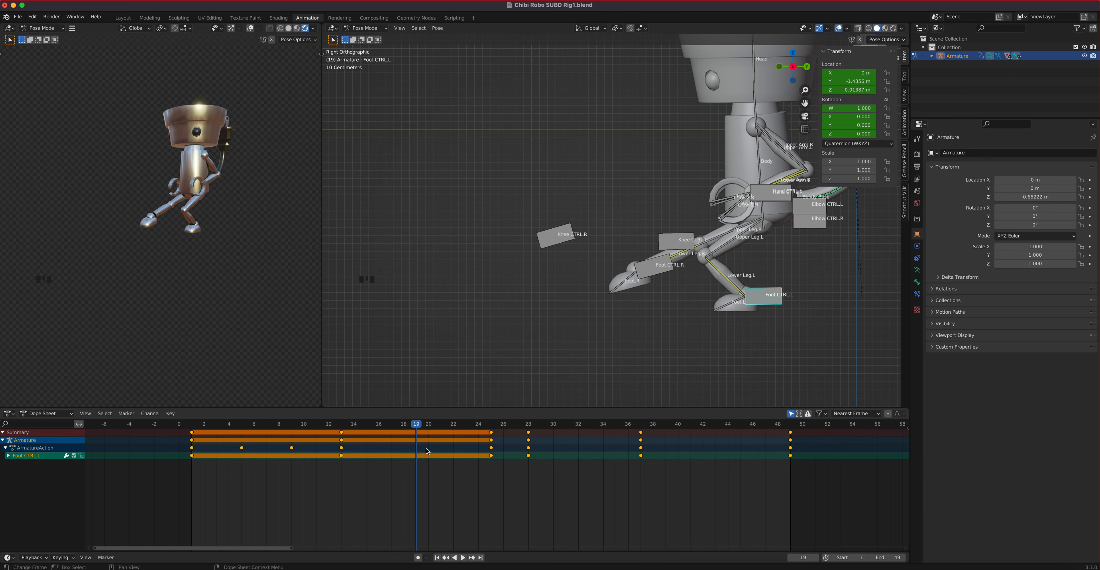
pyautogui.moveTo(416, 426); pyautogui.dragTo(467, 439)
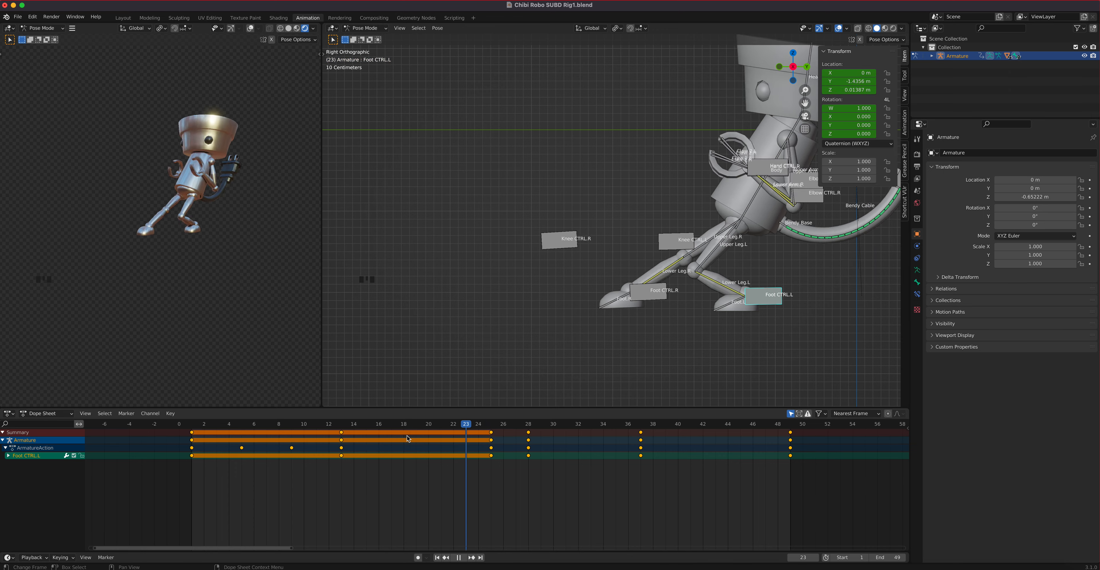
pyautogui.moveTo(647, 441); pyautogui.dragTo(221, 437)
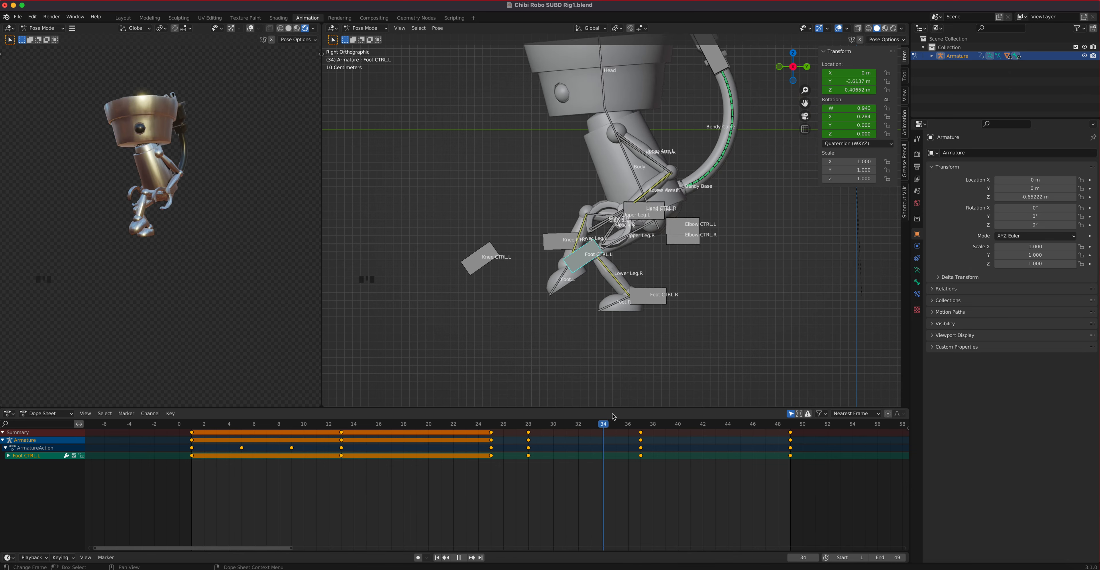
pyautogui.moveTo(762, 448); pyautogui.dragTo(781, 464)
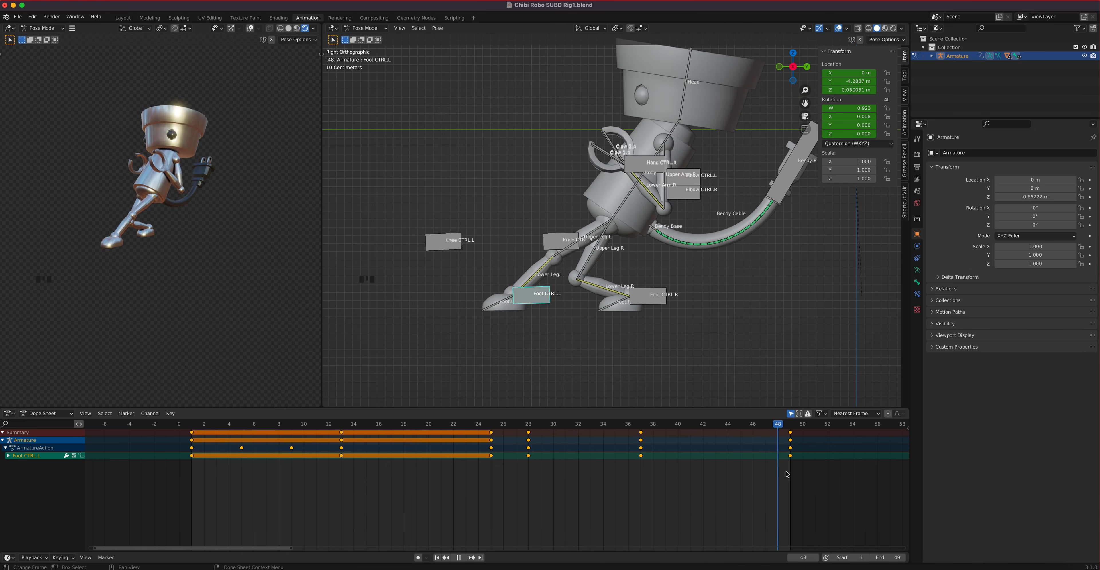
pyautogui.press('space')
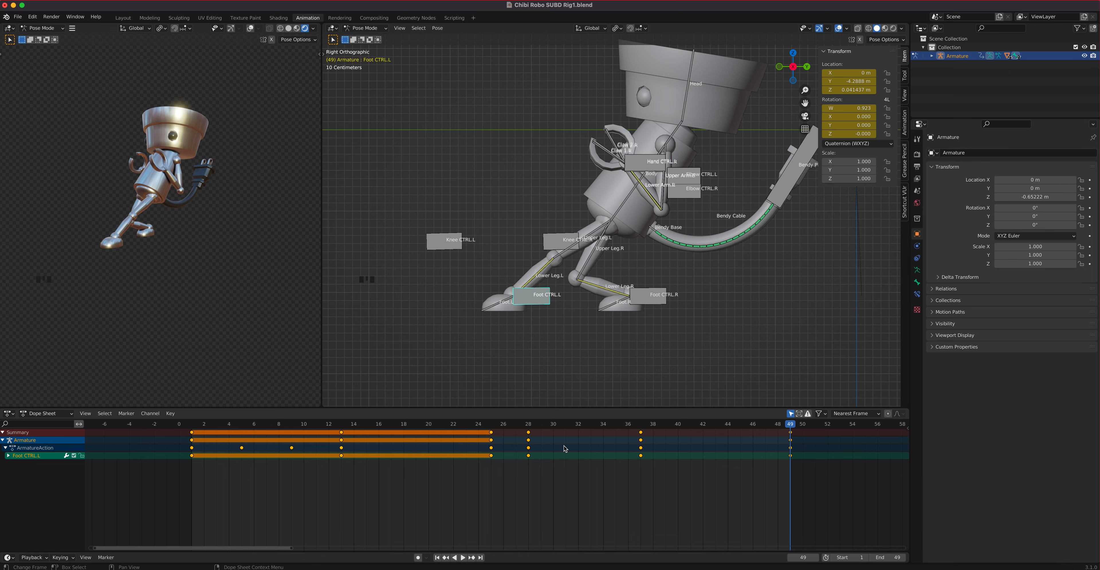
pyautogui.scroll(-3, 579, 223)
pyautogui.keyDown('shift'); pyautogui.moveTo(619, 220); pyautogui.dragTo(623, 256, button='middle'); pyautogui.keyUp('shift')
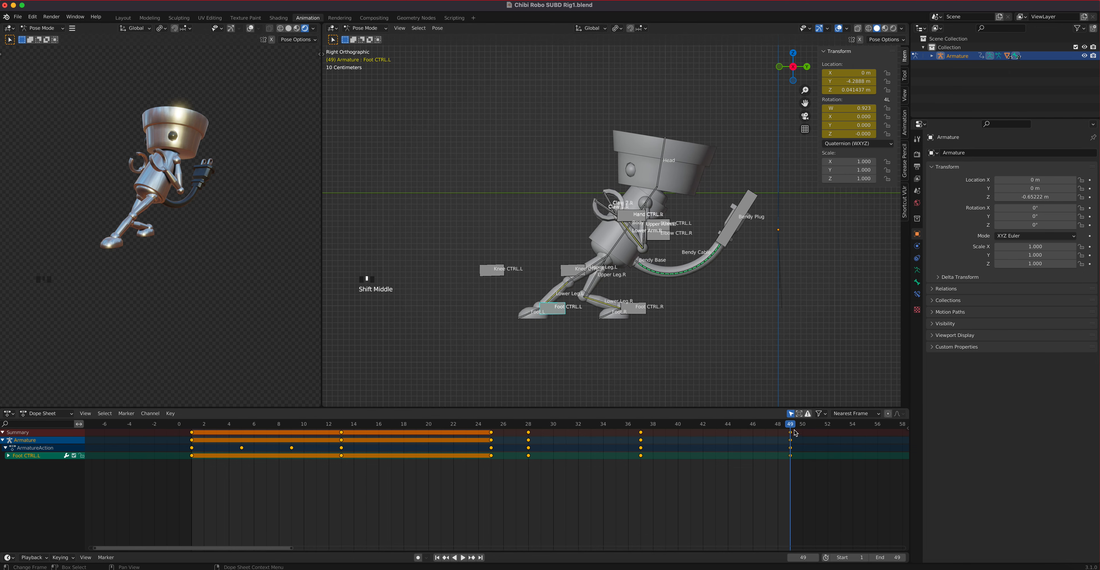
pyautogui.moveTo(791, 427); pyautogui.dragTo(206, 430)
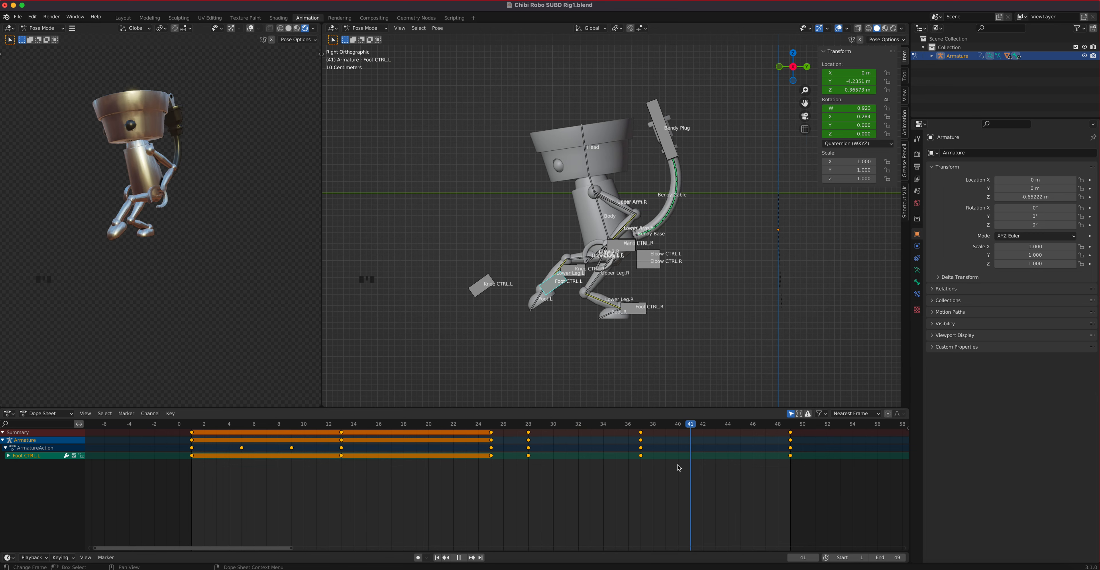
pyautogui.press('space')
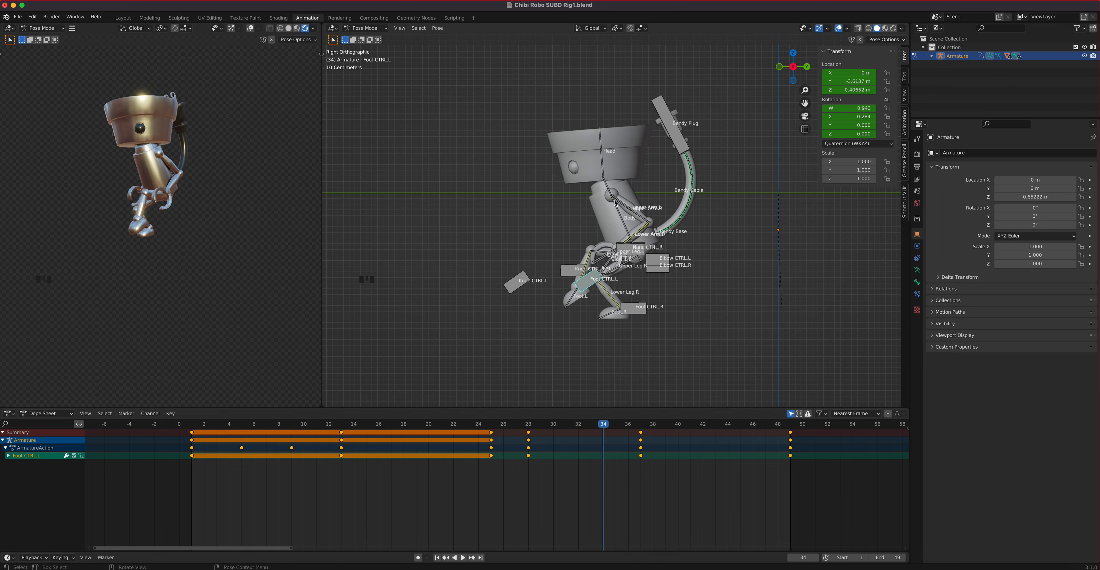
pyautogui.hotkey('shift', 'ctrl', 'space')
# At frame 13, move the Bendy Plug bone back and down to about Y -2.164 m, Z 0.505 m, and insert a location keyframe
pyautogui.moveTo(195, 438); pyautogui.dragTo(192, 439)
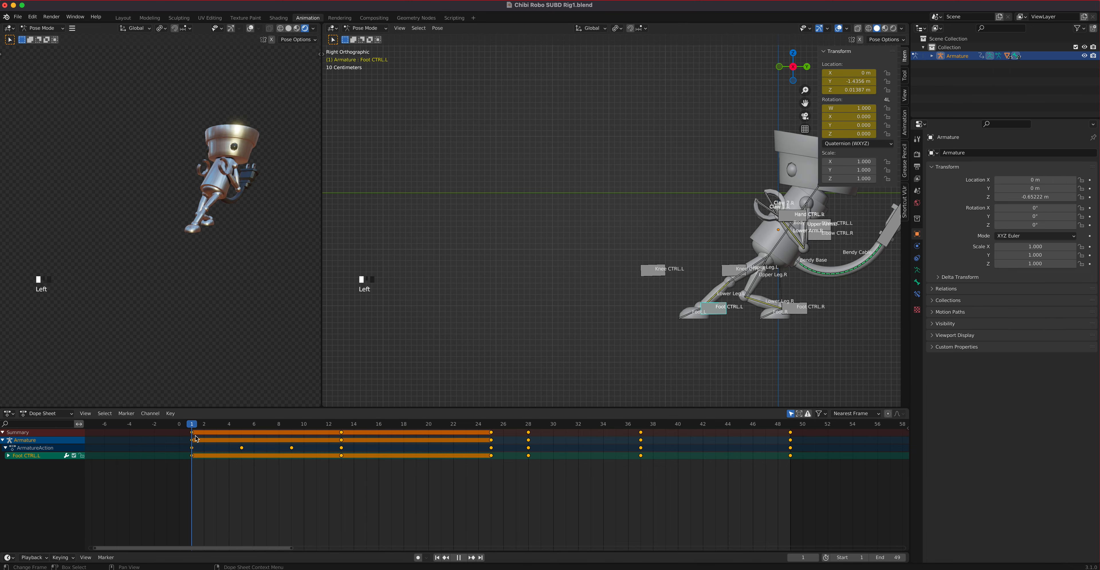
pyautogui.scroll(-1, 674, 244)
pyautogui.keyDown('shift'); pyautogui.moveTo(647, 244); pyautogui.dragTo(527, 247, button='middle'); pyautogui.keyUp('shift')
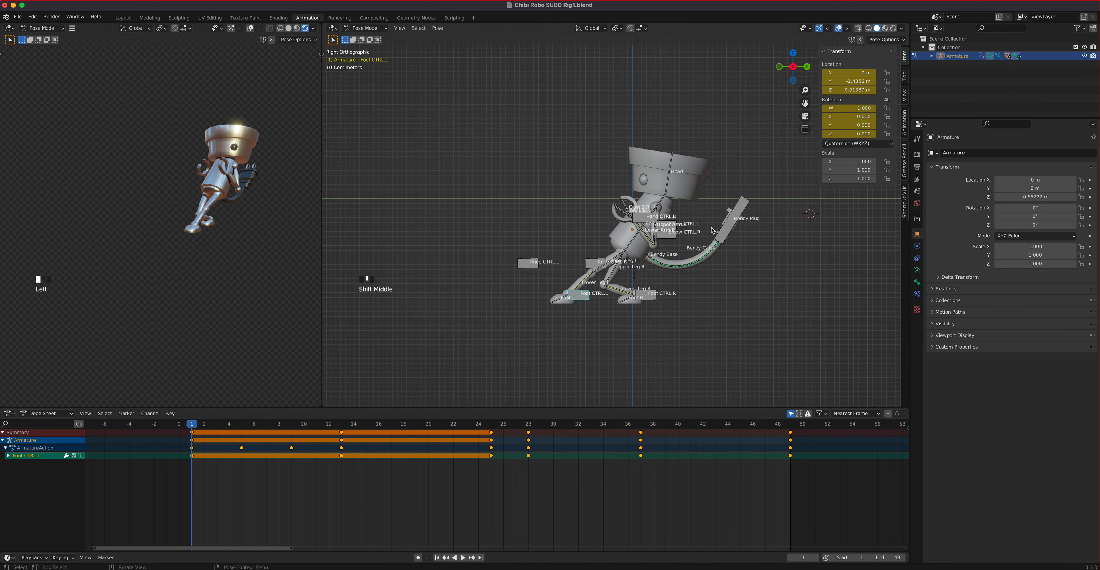
pyautogui.click(738, 214)
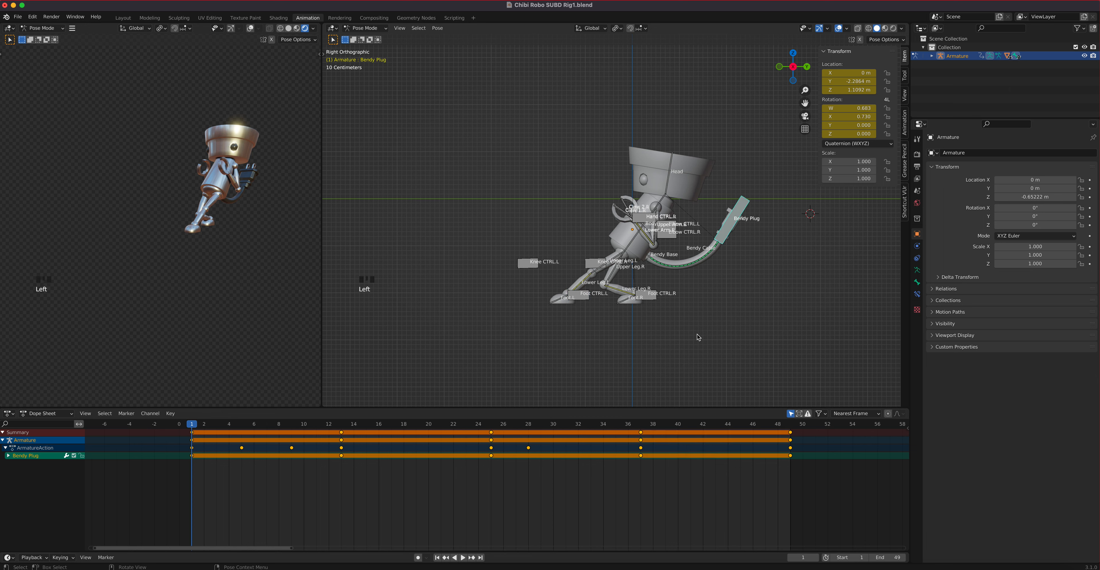
pyautogui.moveTo(190, 427); pyautogui.dragTo(339, 435)
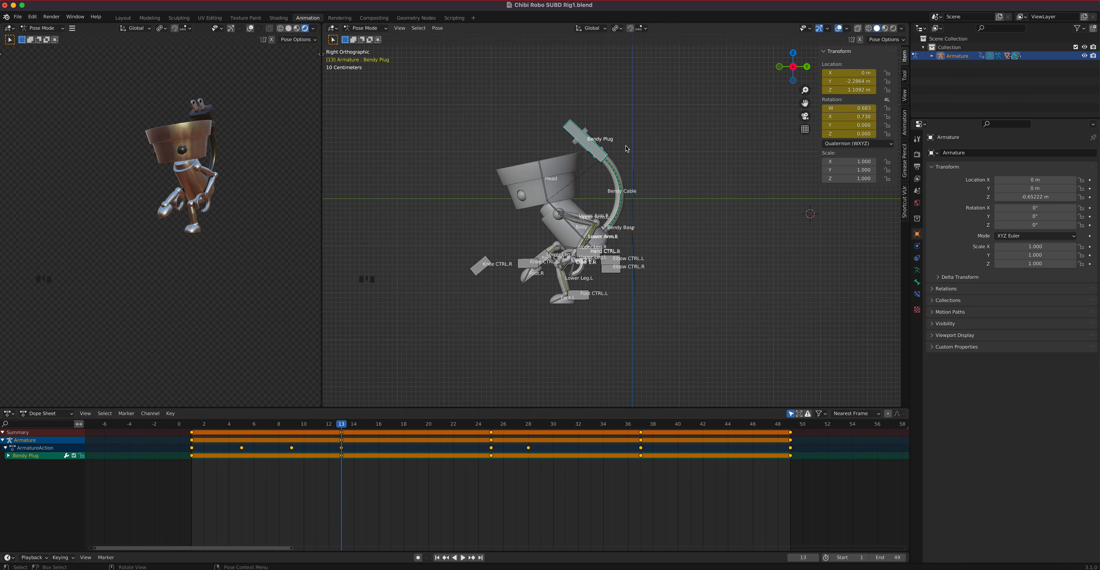
pyautogui.press('g')
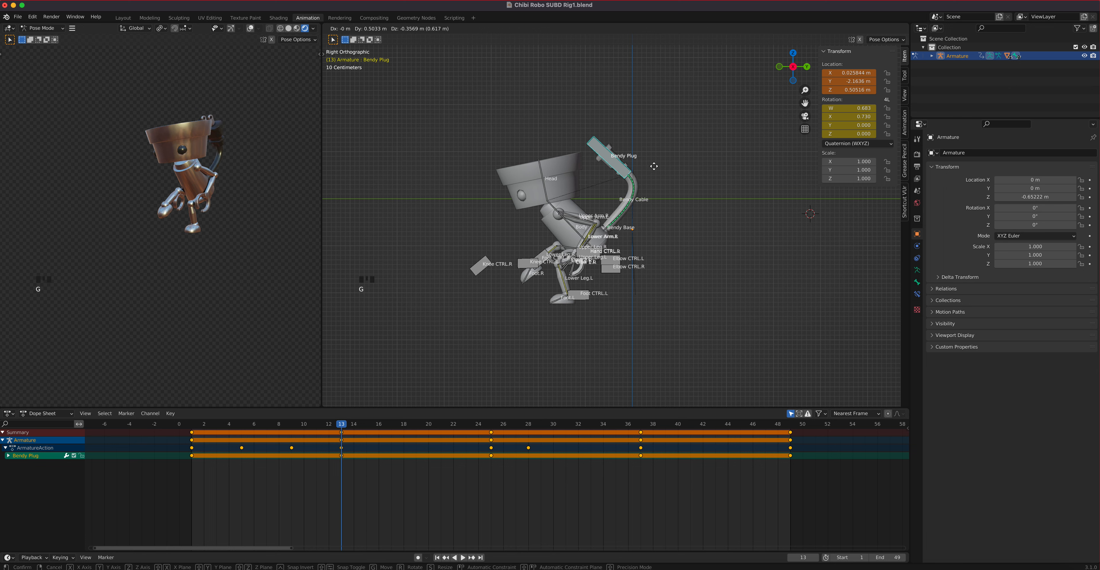
pyautogui.click(654, 169)
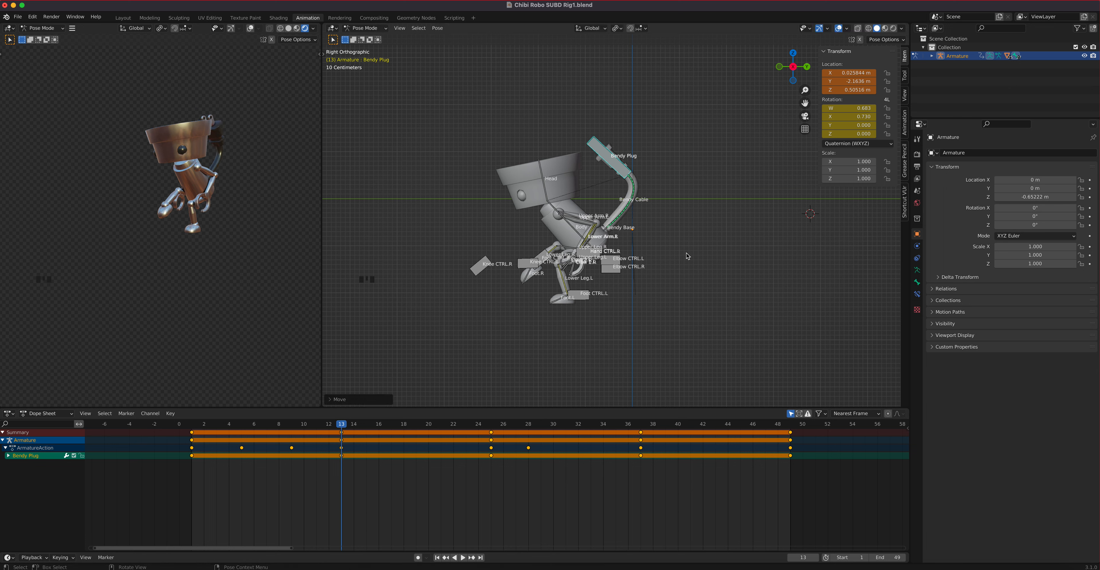
pyautogui.press('i')
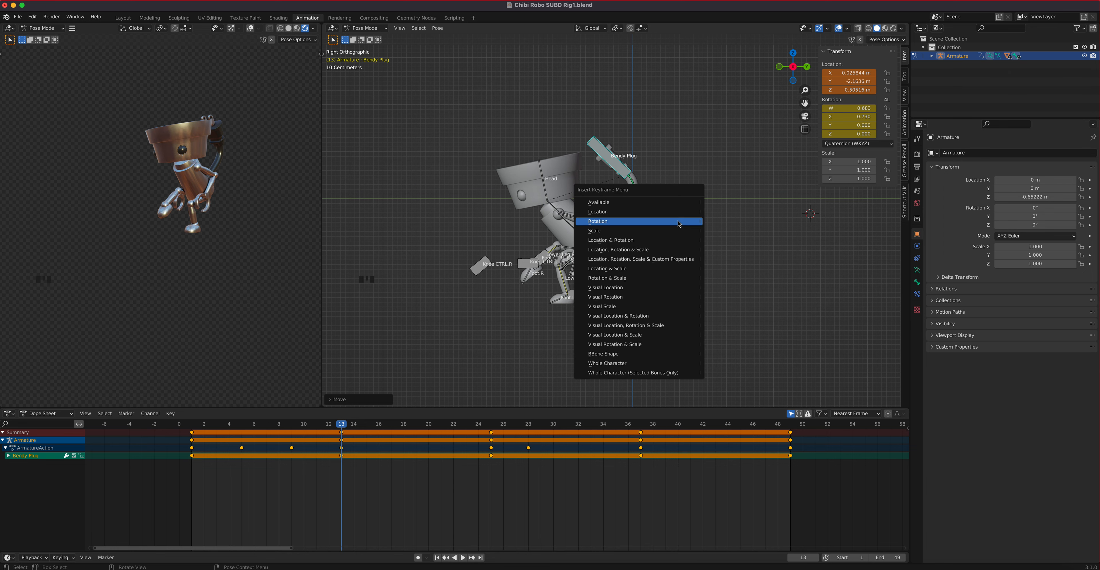
pyautogui.click(679, 213)
# At frame 37, lower the Bendy Plug bone to about Y -2.22 m, Z 0.687 m, and insert a location keyframe
pyautogui.press('space')
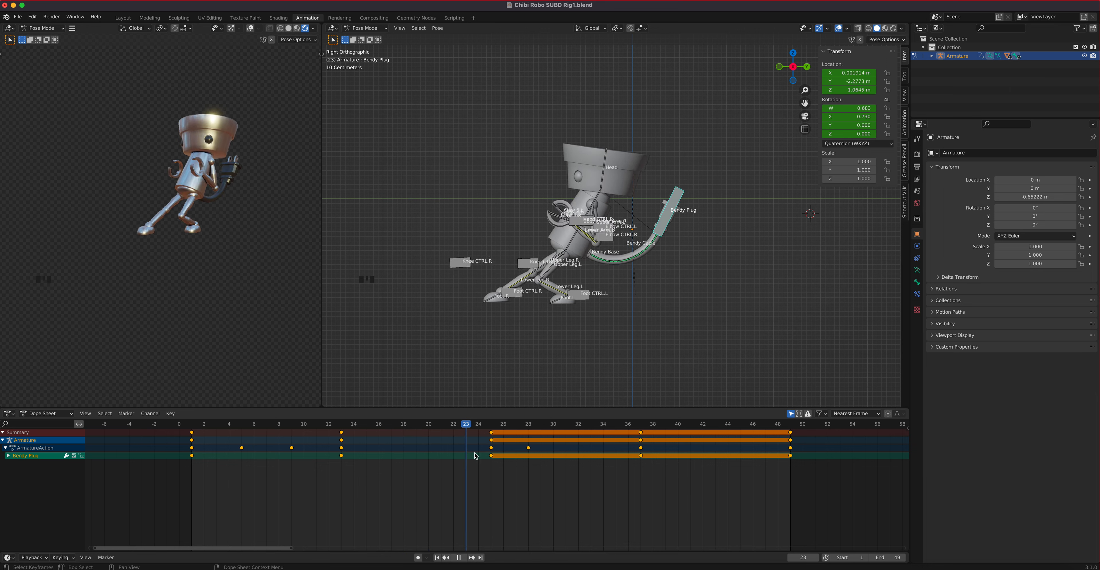
pyautogui.press('space')
pyautogui.press('Left')
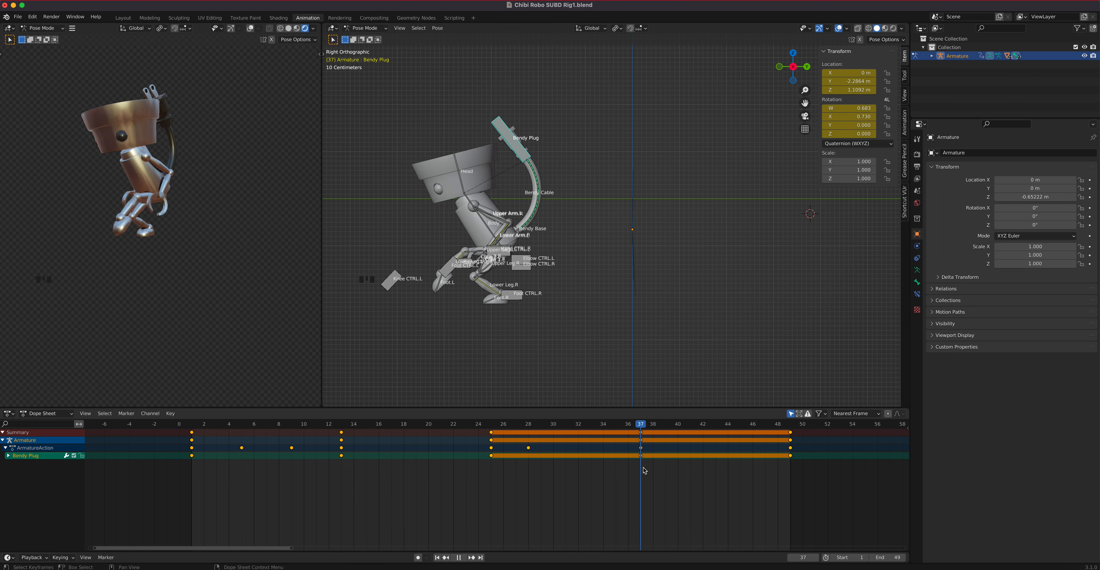
pyautogui.press('g')
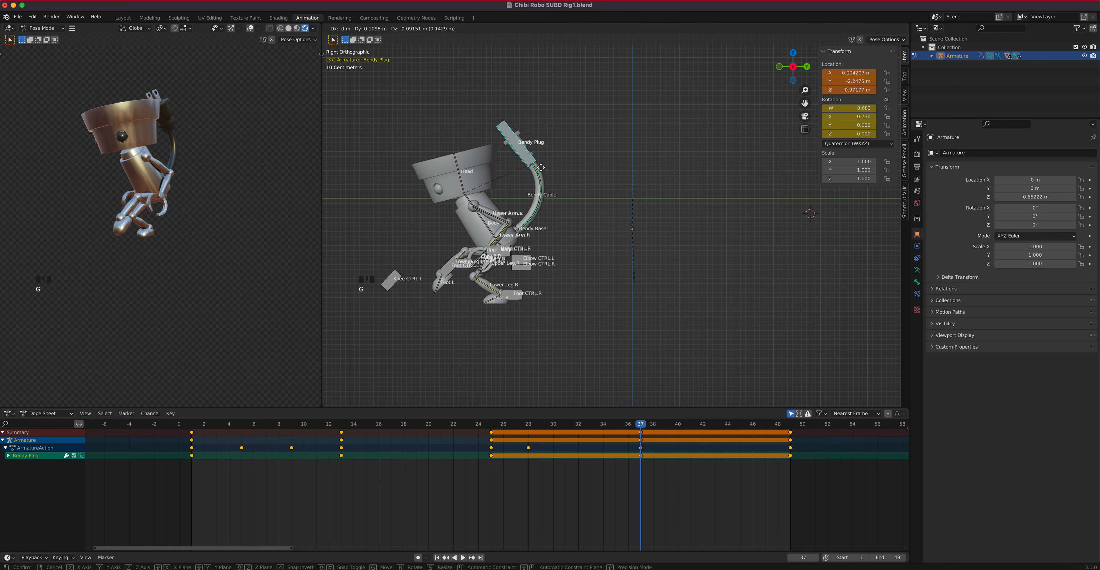
pyautogui.click(550, 180)
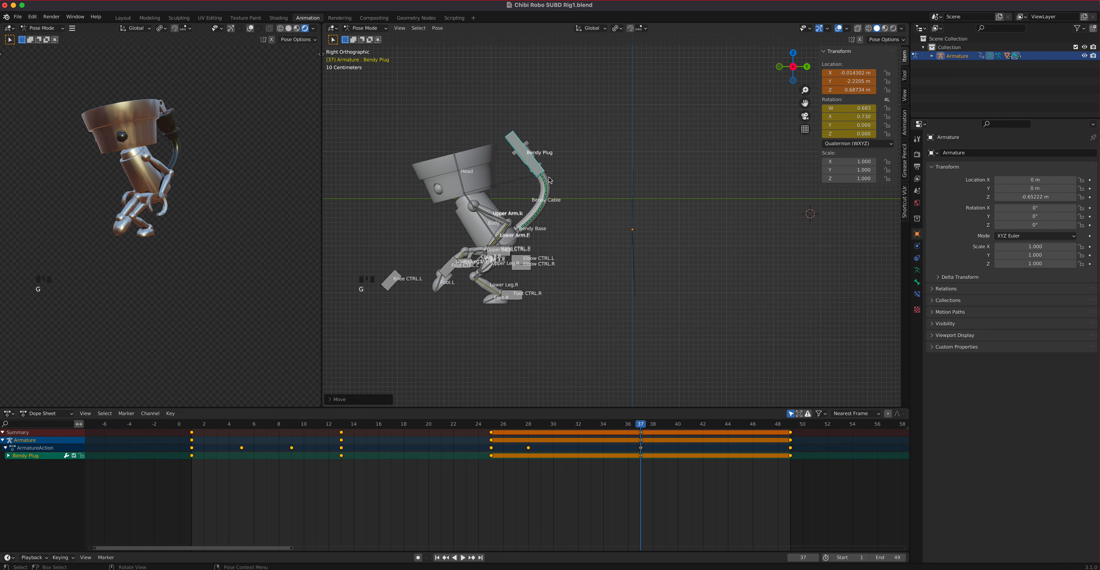
pyautogui.press('i')
pyautogui.click(550, 180)
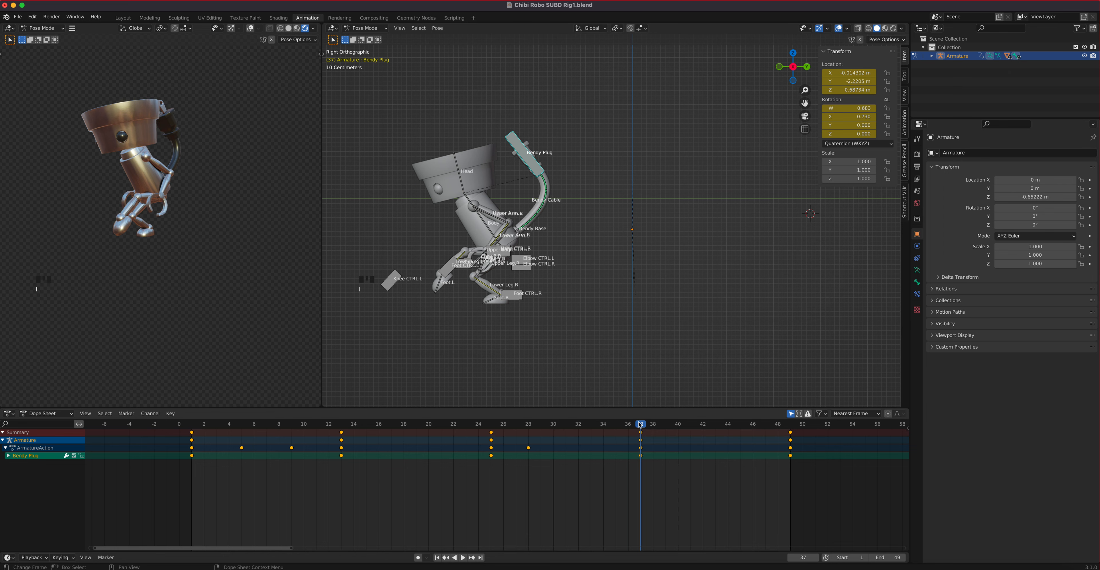
# Play and scrub the animation to review the plug's bounce, and examine its frame 13 pose in the front view
pyautogui.hotkey('shift', 'ctrl', 'space')
pyautogui.moveTo(414, 426); pyautogui.dragTo(204, 433)
pyautogui.press('space')
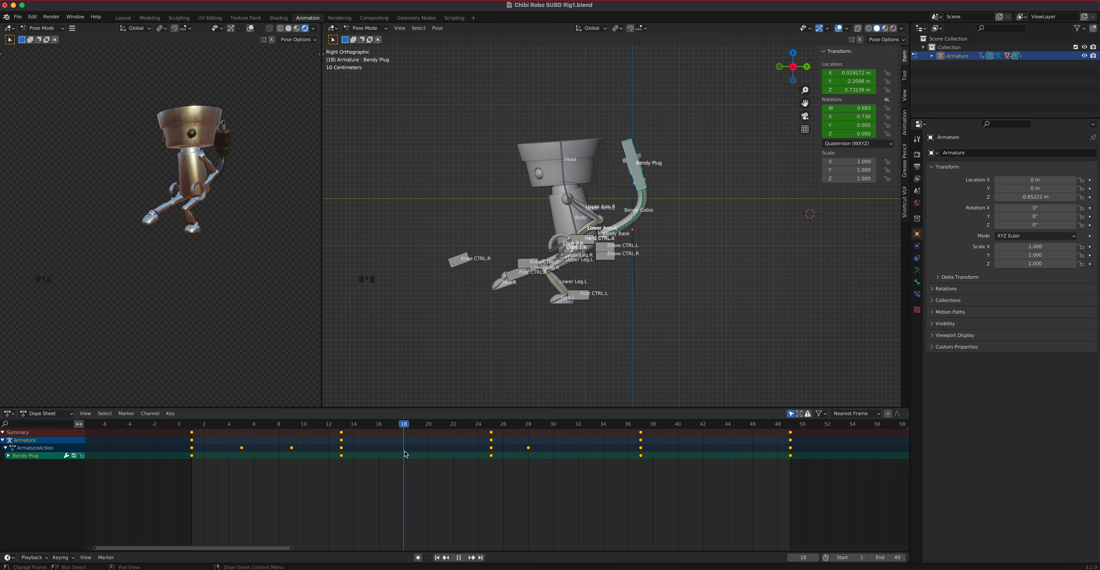
pyautogui.press('KP_1')
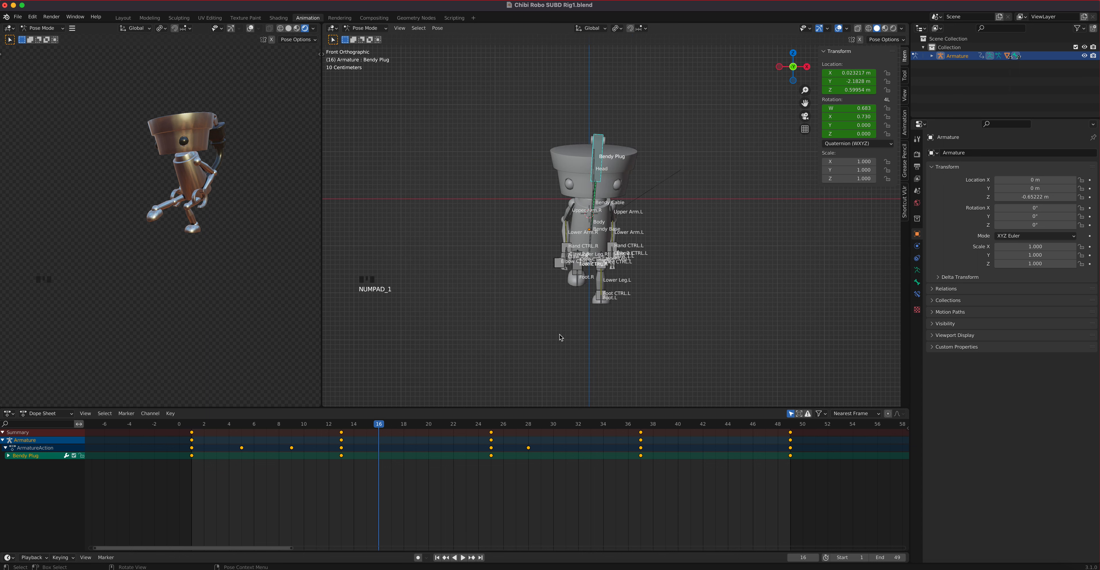
pyautogui.moveTo(377, 425); pyautogui.dragTo(341, 447)
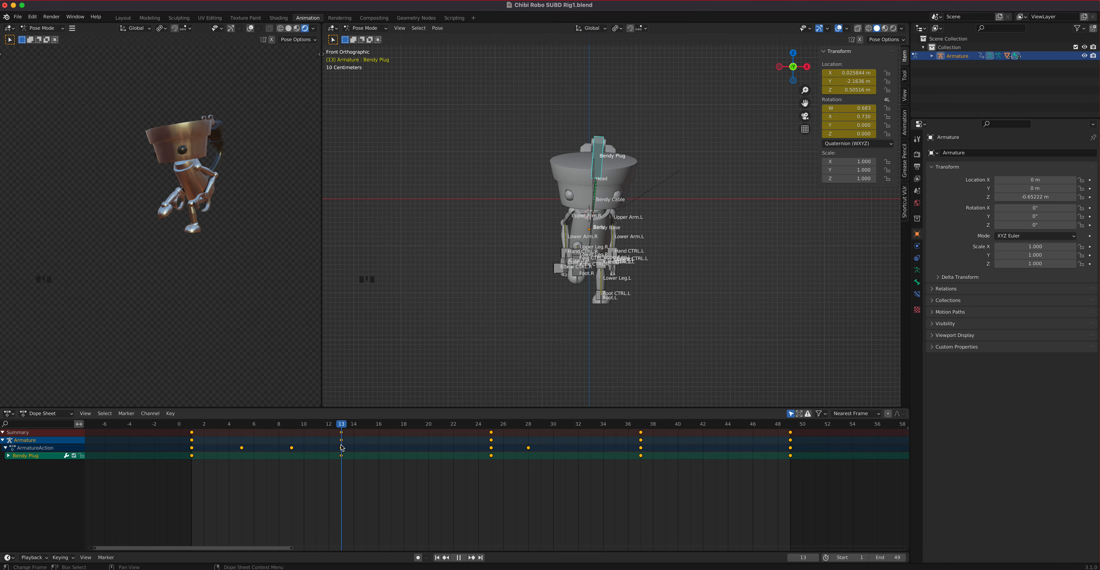
pyautogui.scroll(4, 659, 261)
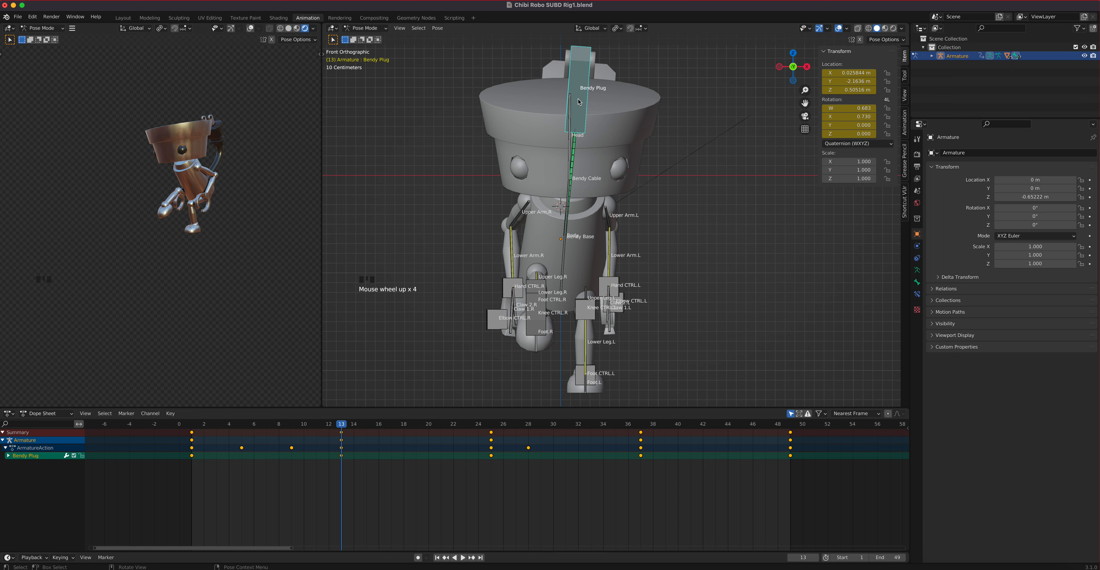
pyautogui.press('g')
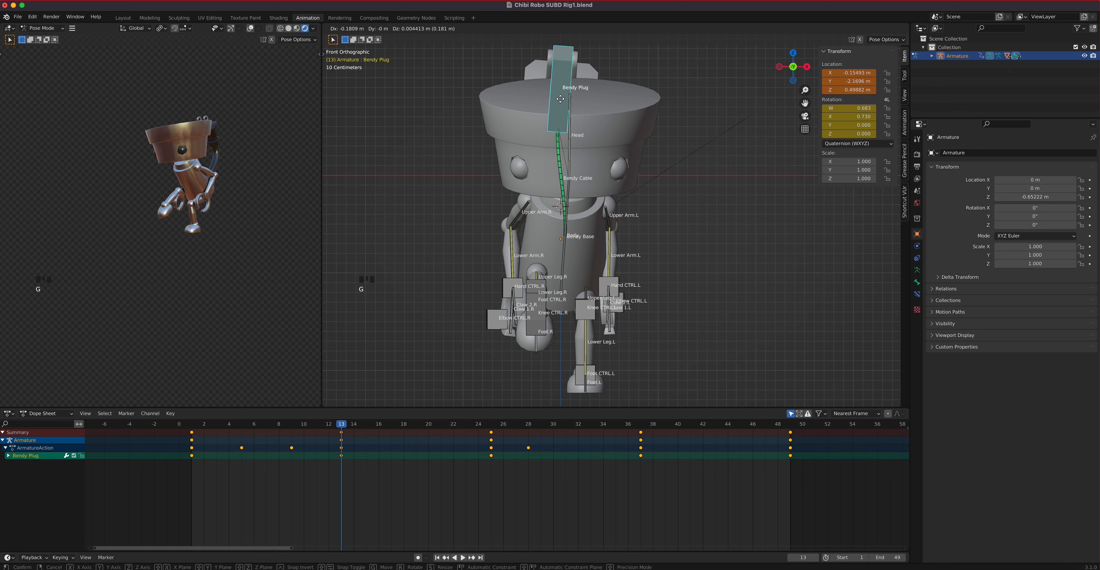
pyautogui.rightClick(561, 101)
pyautogui.press('r')
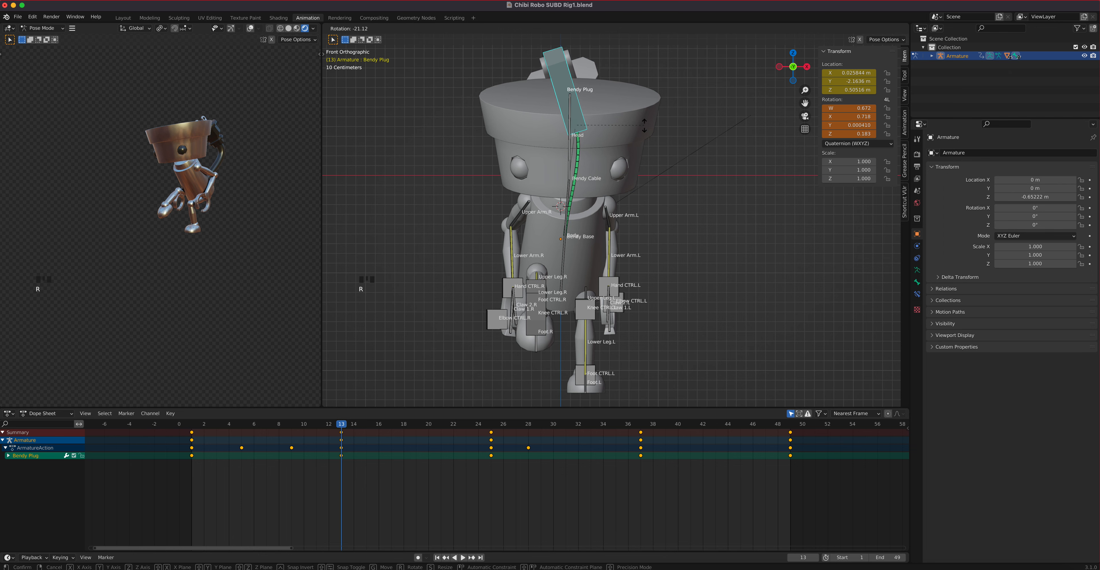
pyautogui.rightClick(646, 128)
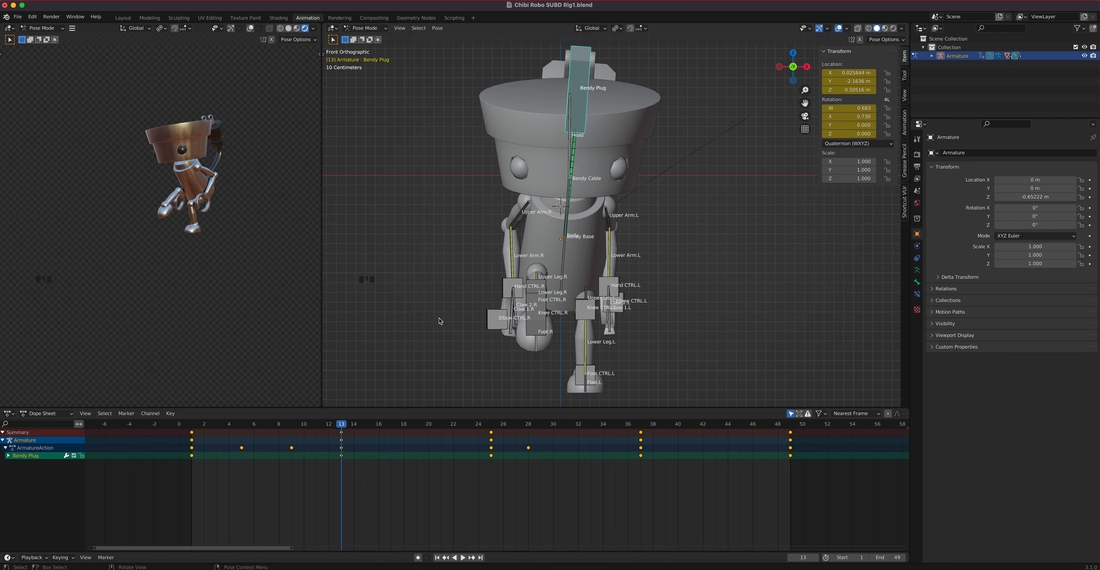
# At frame 13, tilt the Bendy Plug bone, move it to about X -0.217 m, Z 0.502 m, and insert a Location & Rotation keyframe
pyautogui.moveTo(342, 426); pyautogui.dragTo(198, 436)
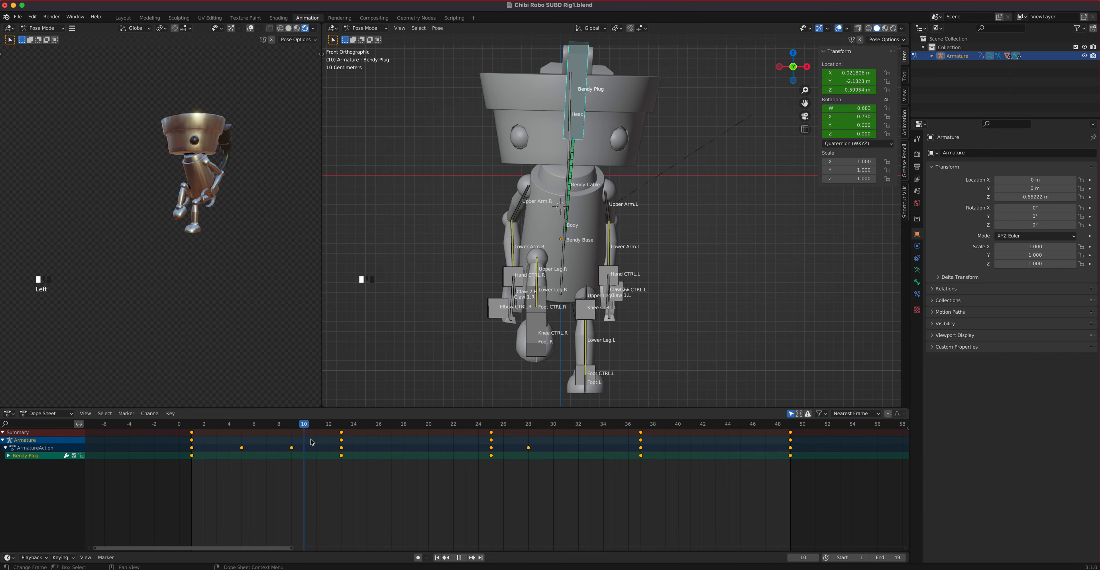
pyautogui.press('space')
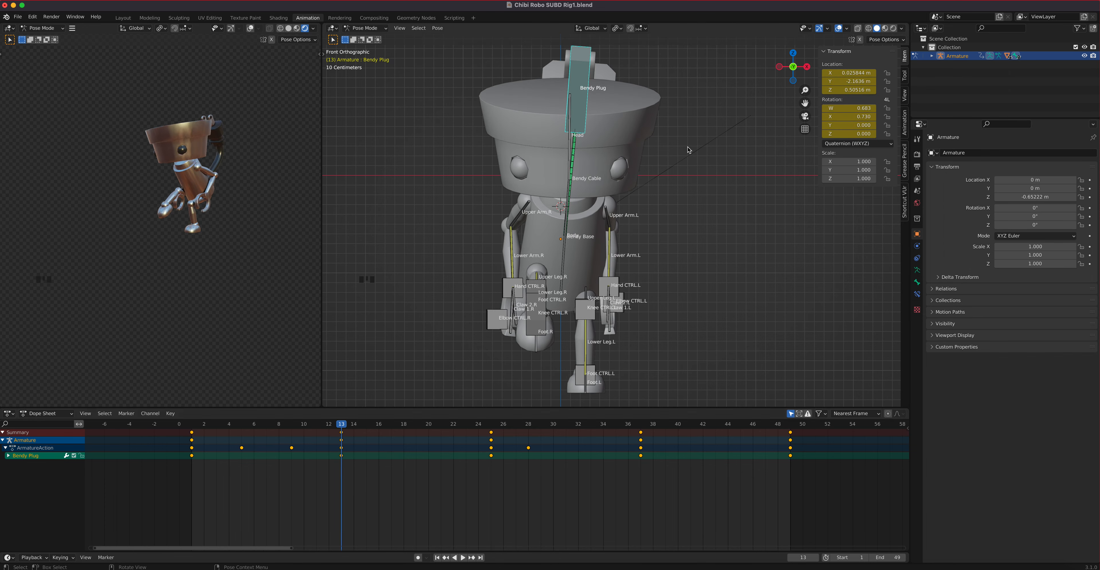
pyautogui.press('r')
pyautogui.click(683, 128)
pyautogui.press('r')
pyautogui.press('g')
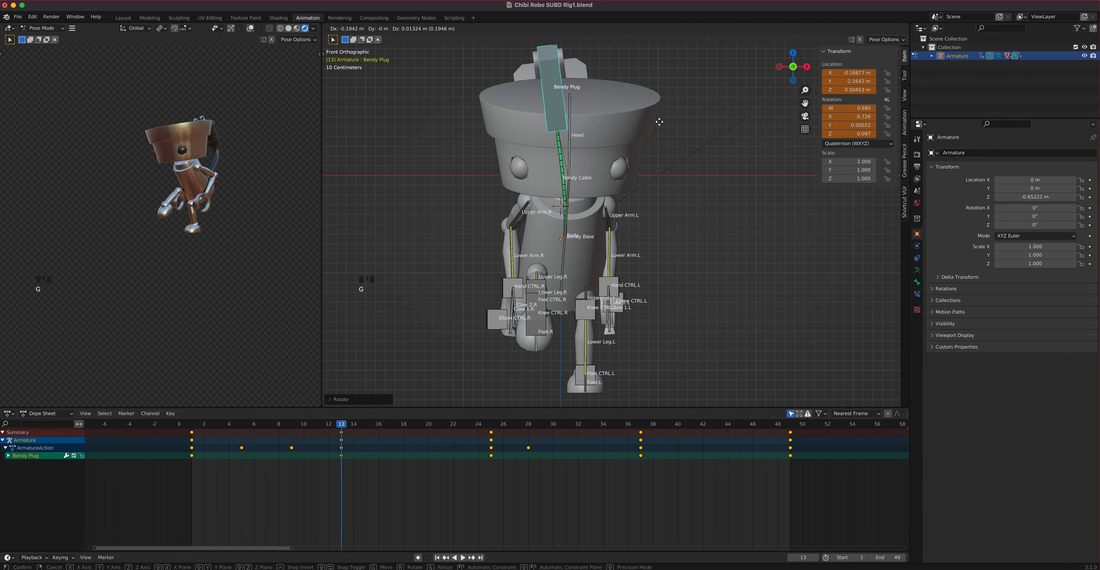
pyautogui.click(657, 122)
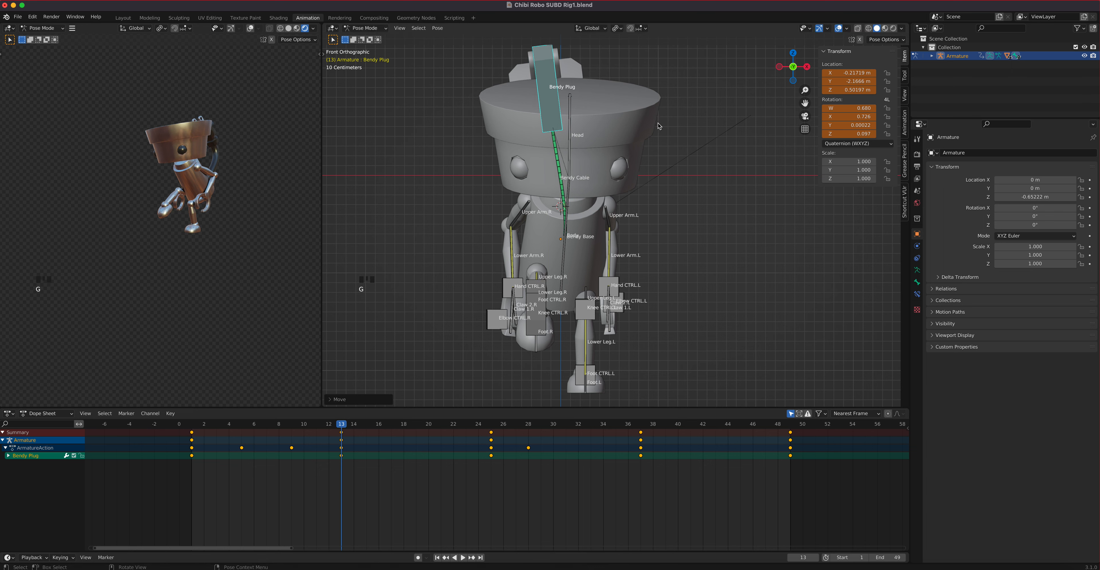
pyautogui.press('r')
pyautogui.click(660, 121)
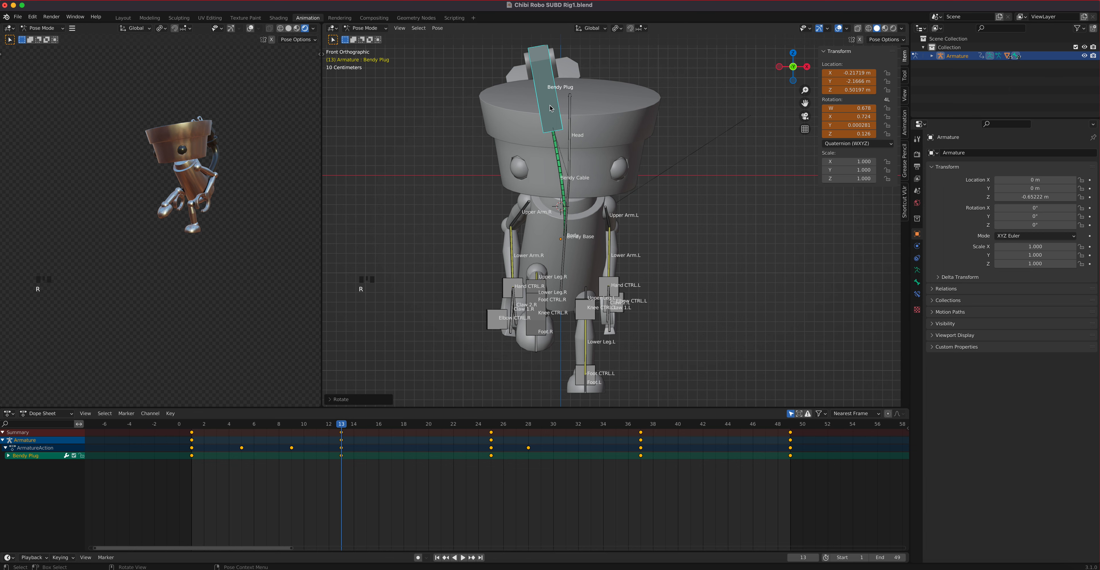
pyautogui.press('i')
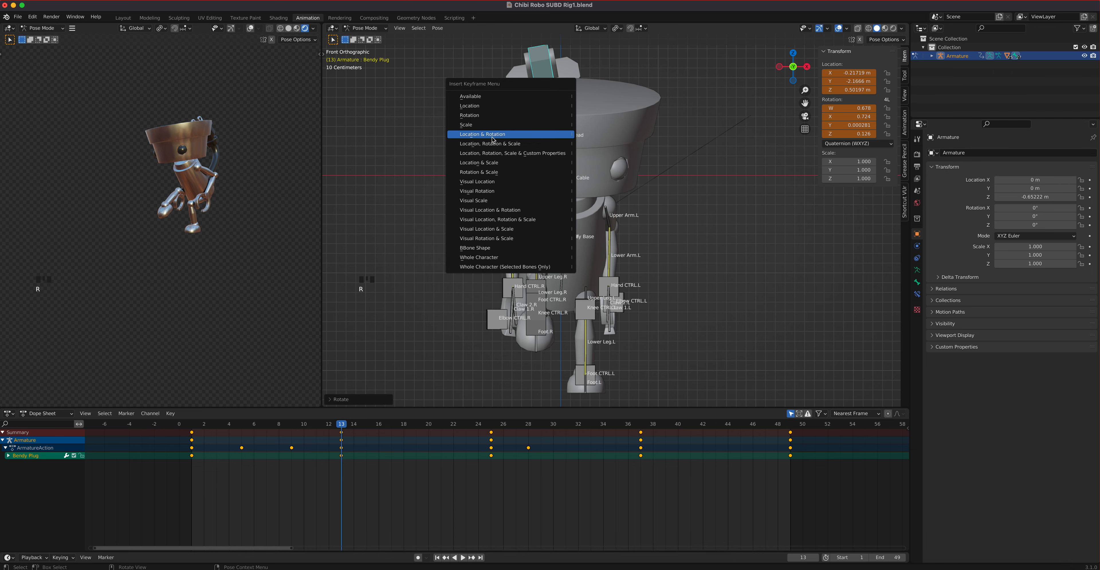
pyautogui.click(492, 135)
# At frame 13, tilt the Bendy Plug bone the opposite way, move it to about X 0.08 m, Z 0.498 m, and insert a Location & Rotation keyframe
pyautogui.press('space')
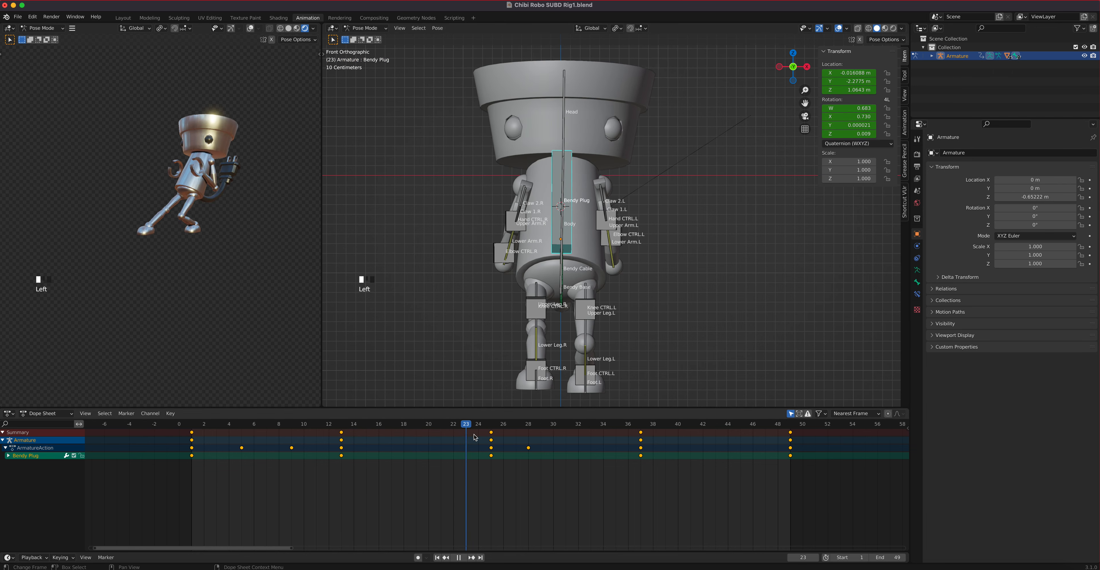
pyautogui.moveTo(501, 444); pyautogui.dragTo(638, 465)
pyautogui.press('space')
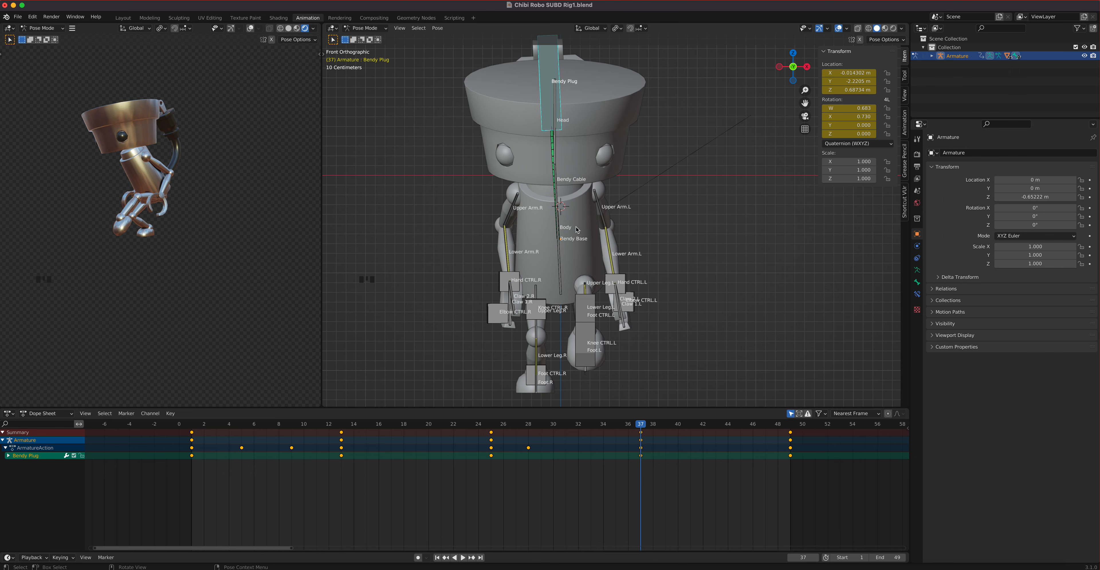
pyautogui.moveTo(641, 426); pyautogui.dragTo(348, 418)
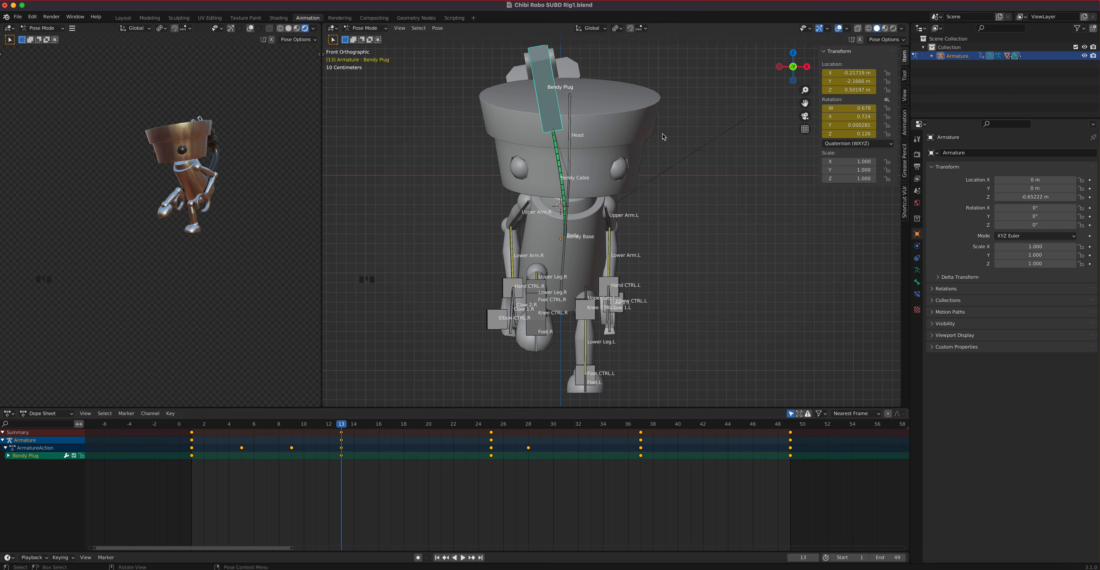
pyautogui.press('r')
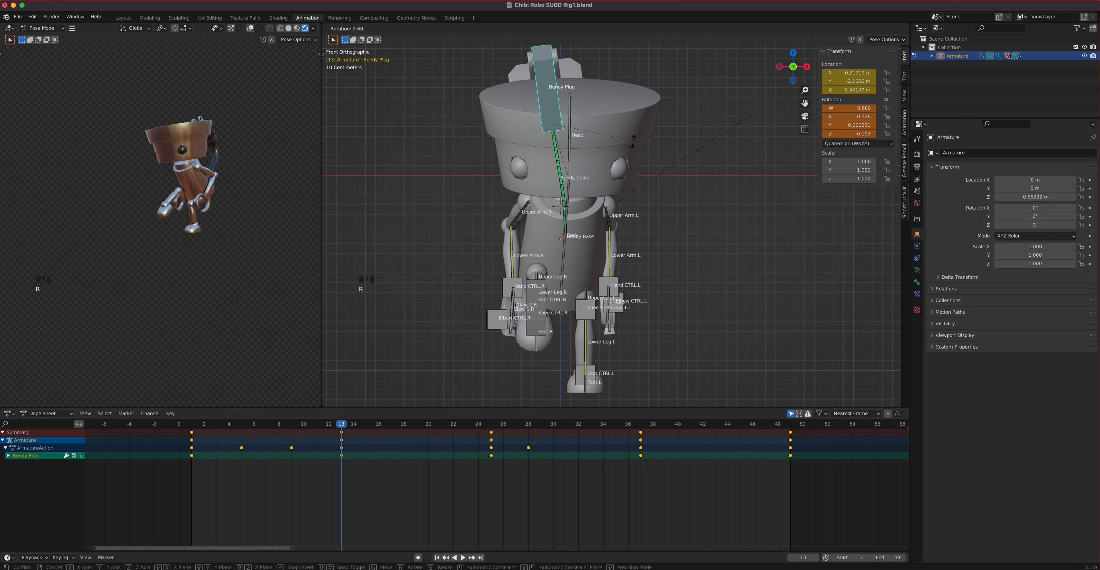
pyautogui.click(629, 164)
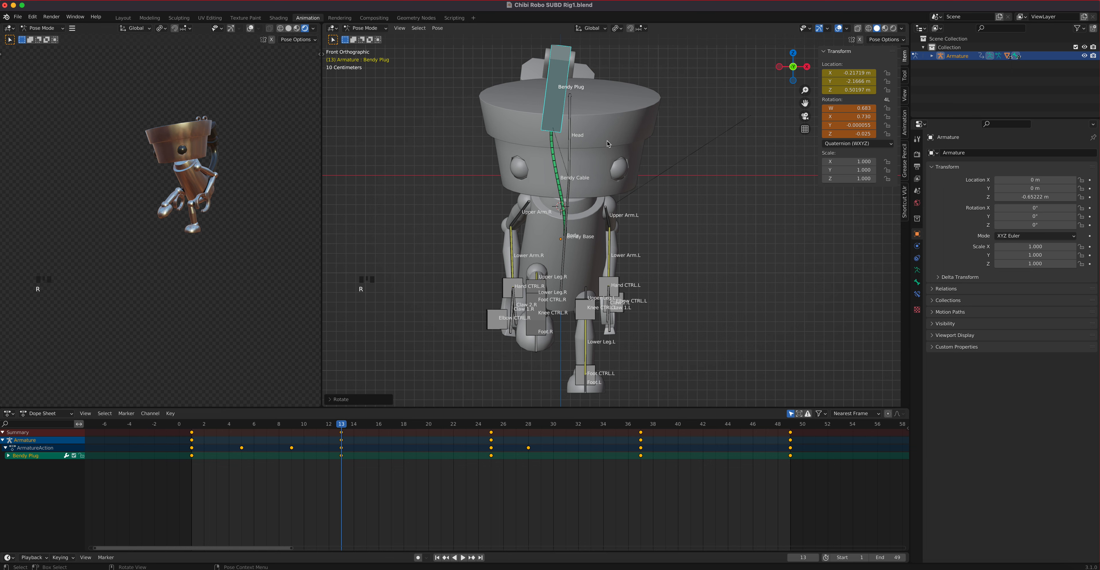
pyautogui.press('g')
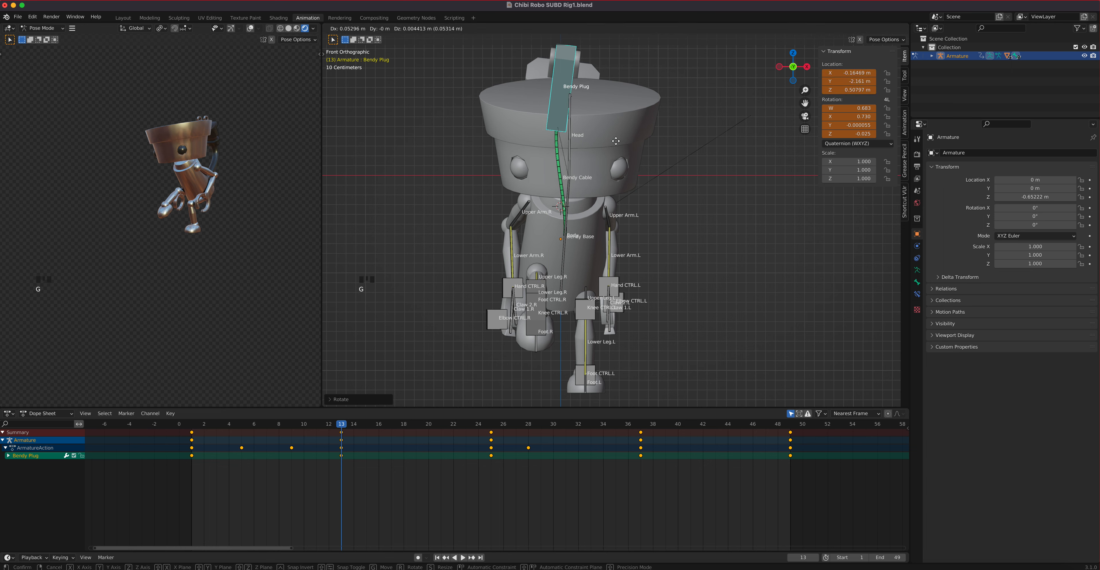
pyautogui.click(636, 144)
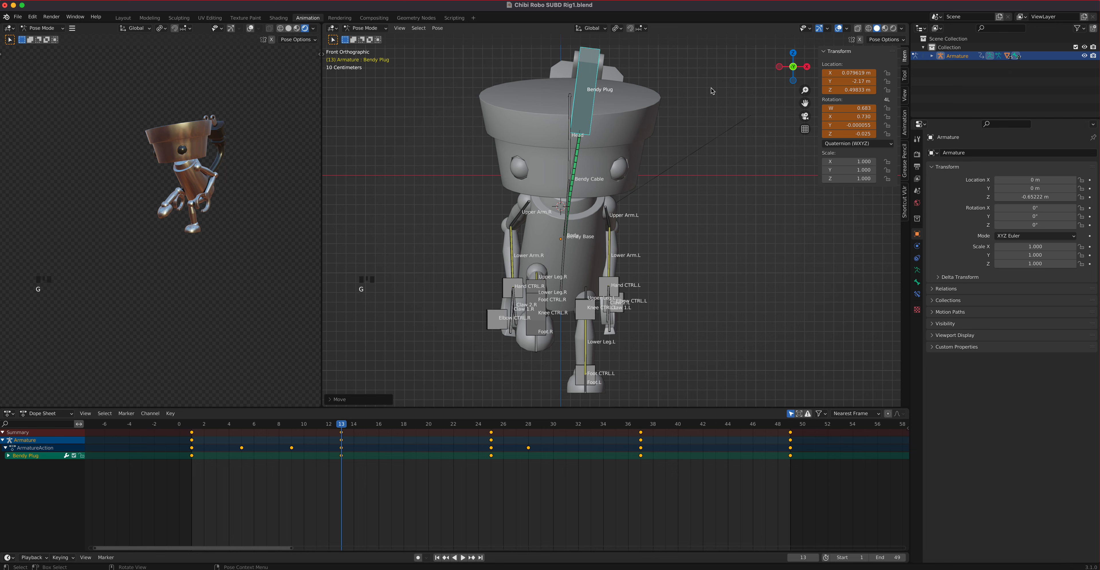
pyautogui.press('i')
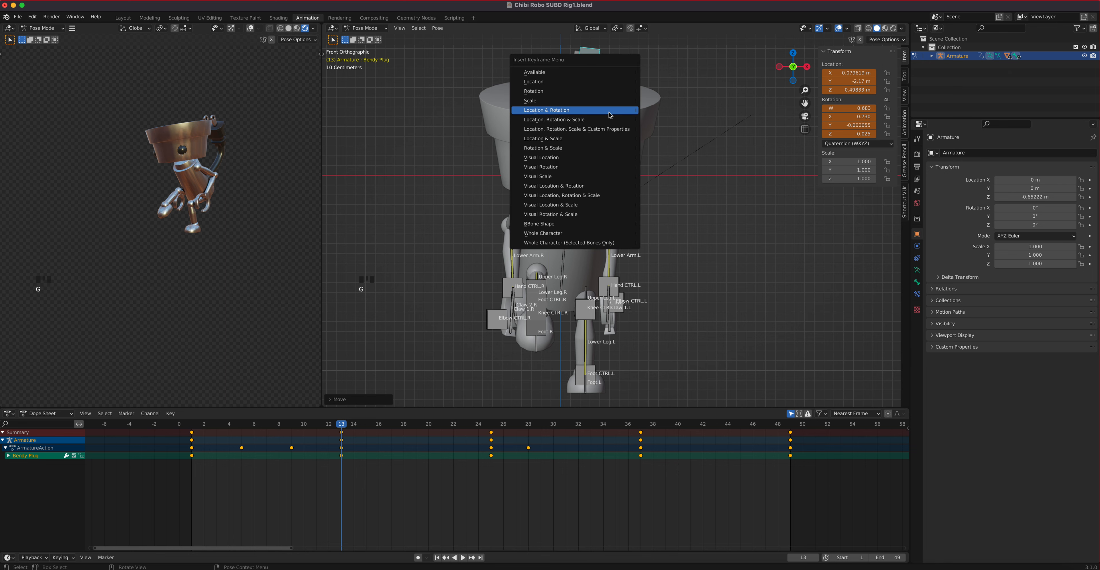
pyautogui.click(610, 112)
# At frame 37, tilt the Bendy Plug bone, move it to about X -0.12 m, Z 0.689 m, and insert a Location & Rotation keyframe
pyautogui.press('space')
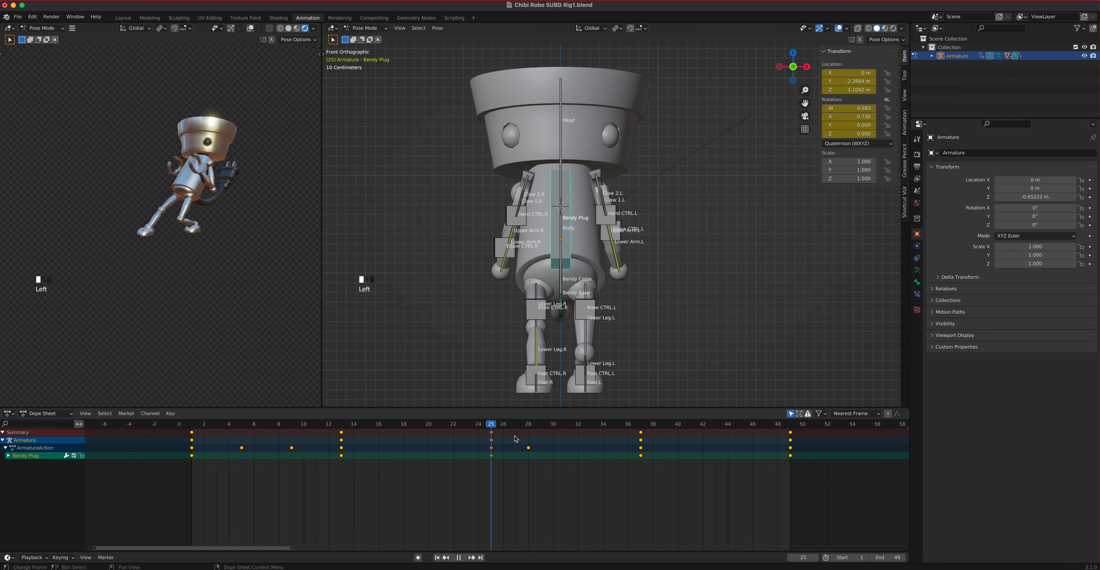
pyautogui.press('space')
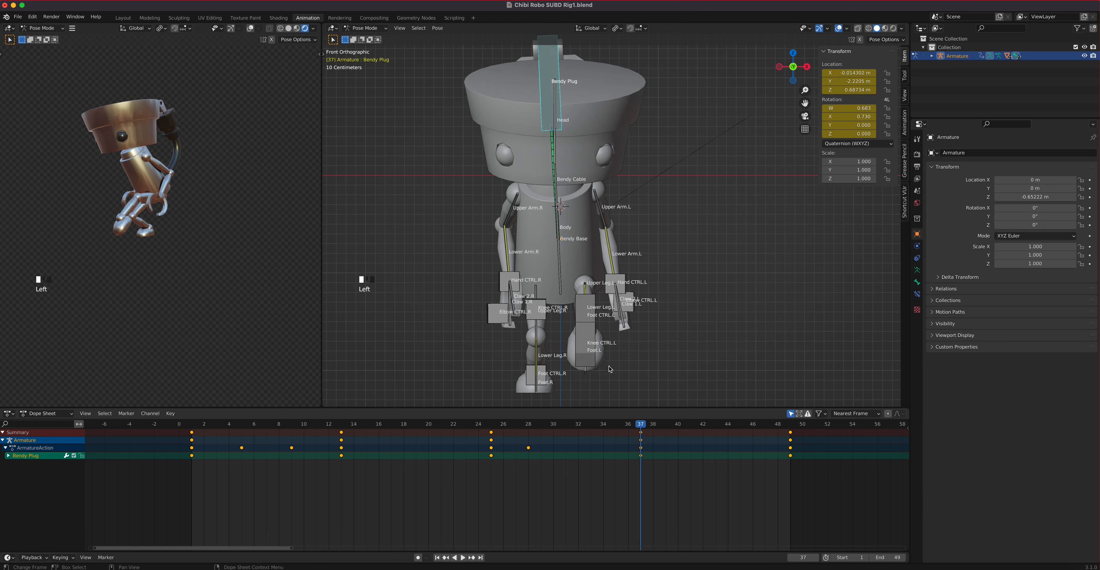
pyautogui.press('r')
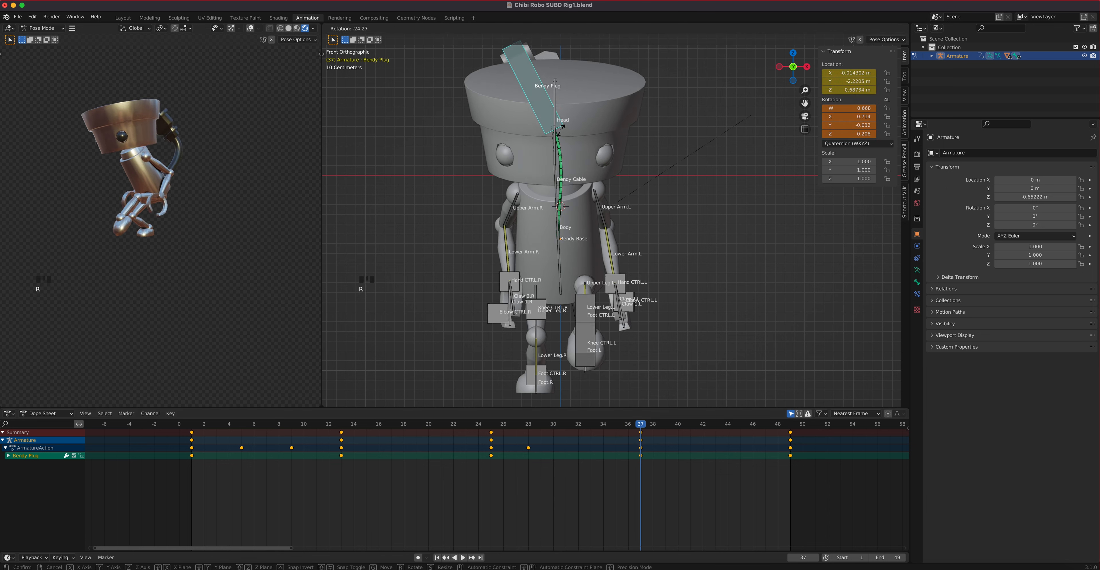
pyautogui.click(561, 135)
pyautogui.press('g')
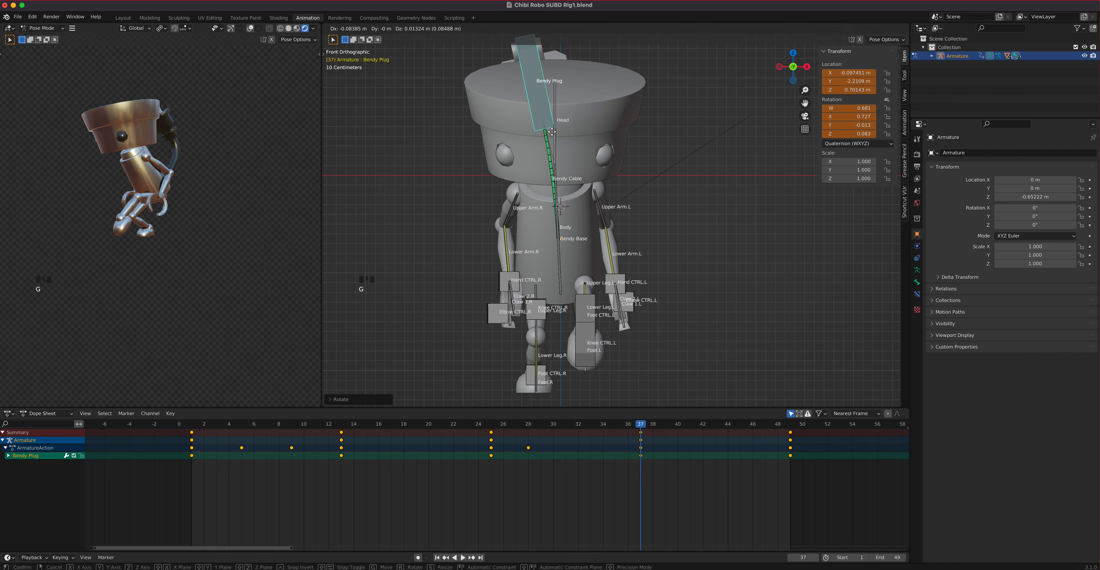
pyautogui.click(551, 133)
pyautogui.press('i')
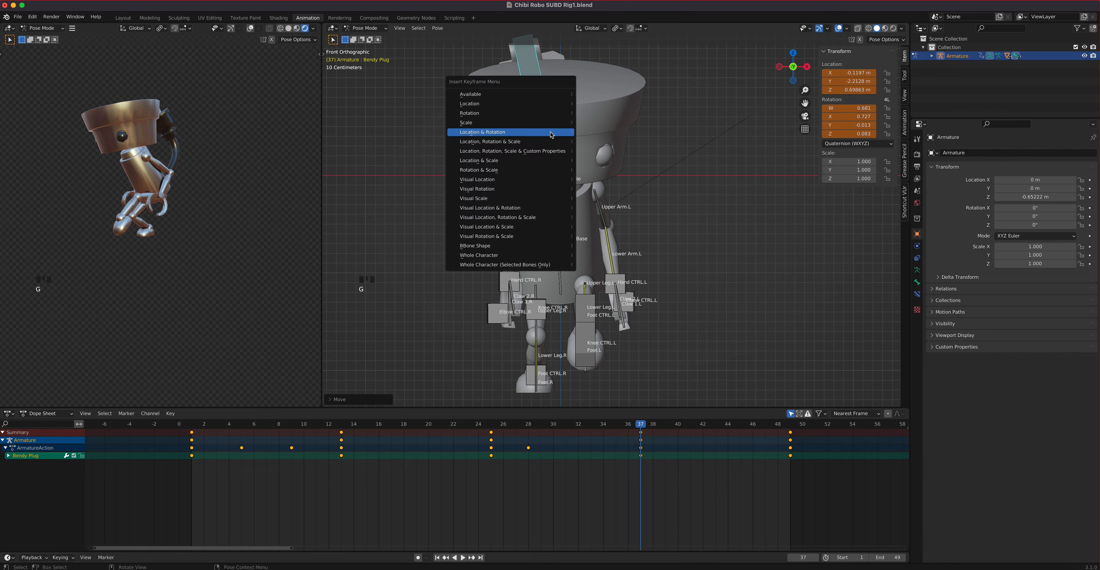
pyautogui.click(550, 132)
# Play and scrub the walk cycle to review the plug's side-to-side swing, ending at frame 1
pyautogui.moveTo(638, 425); pyautogui.dragTo(194, 423)
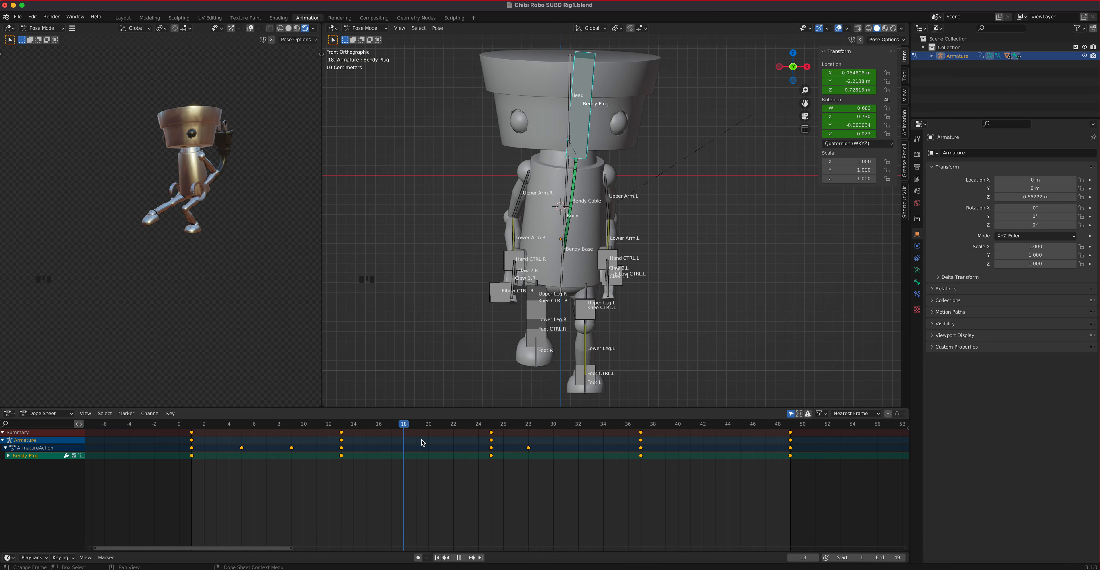
pyautogui.press('space')
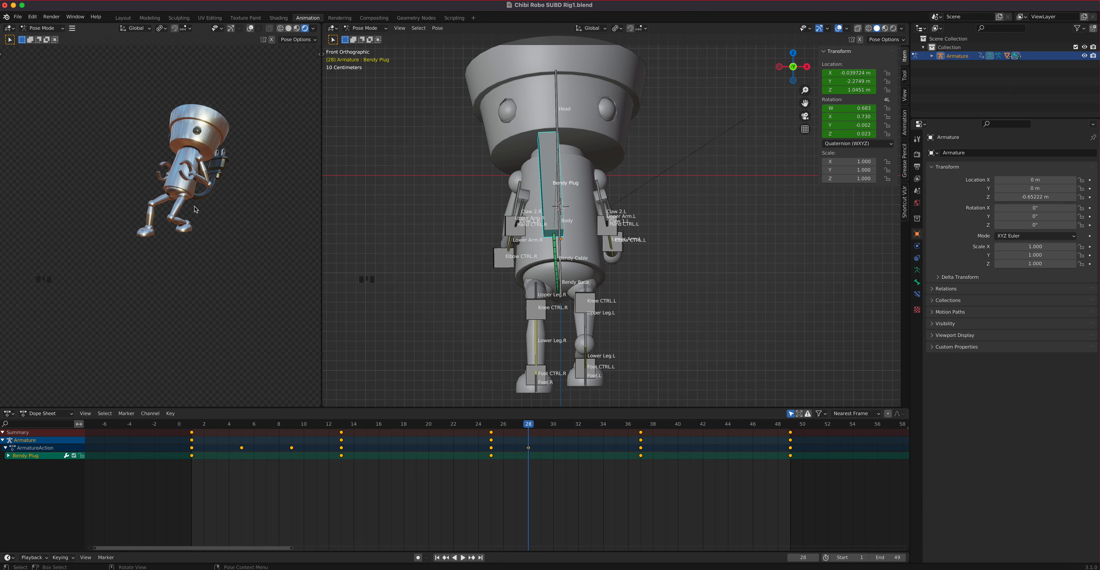
pyautogui.click(537, 428)
pyautogui.press('space')
pyautogui.moveTo(537, 428); pyautogui.dragTo(194, 438)
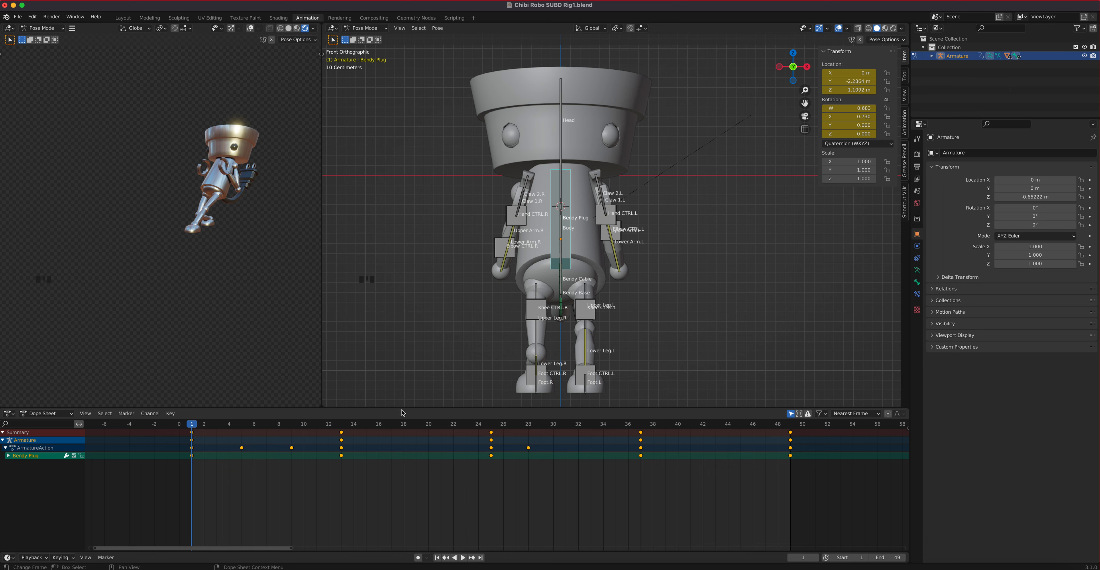
# At frame 1, move Knee CTRL.R outward along the X axis to about -0.093 m with the Move tool
pyautogui.click(533, 315)
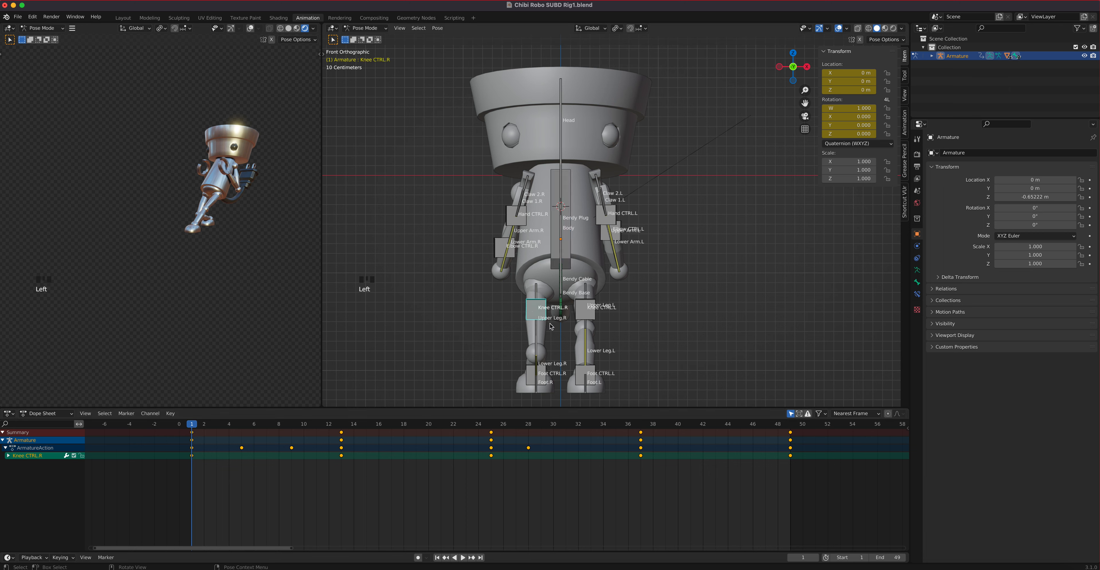
pyautogui.press('t')
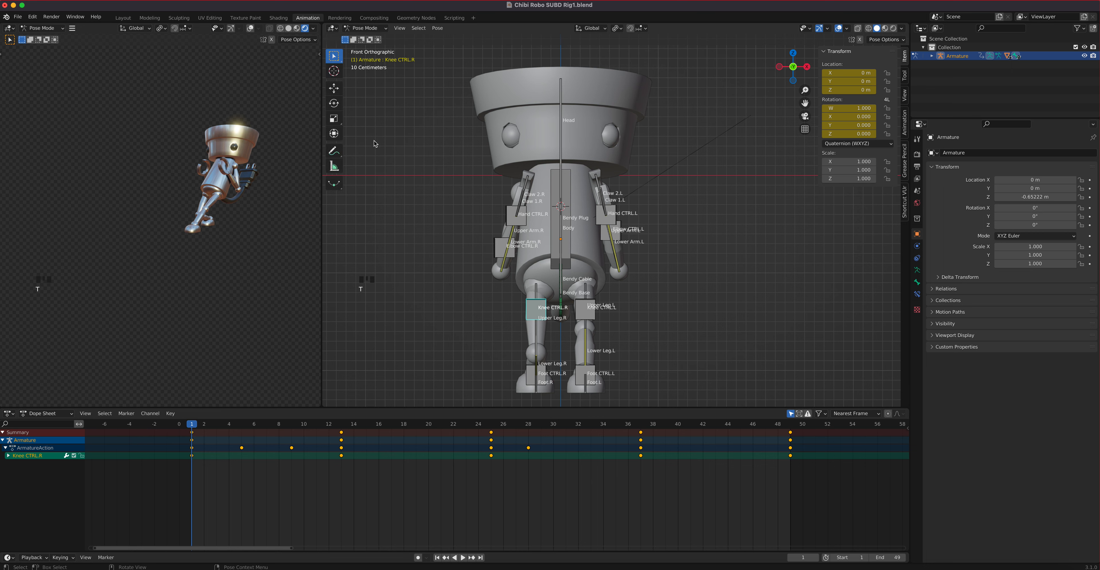
pyautogui.click(334, 88)
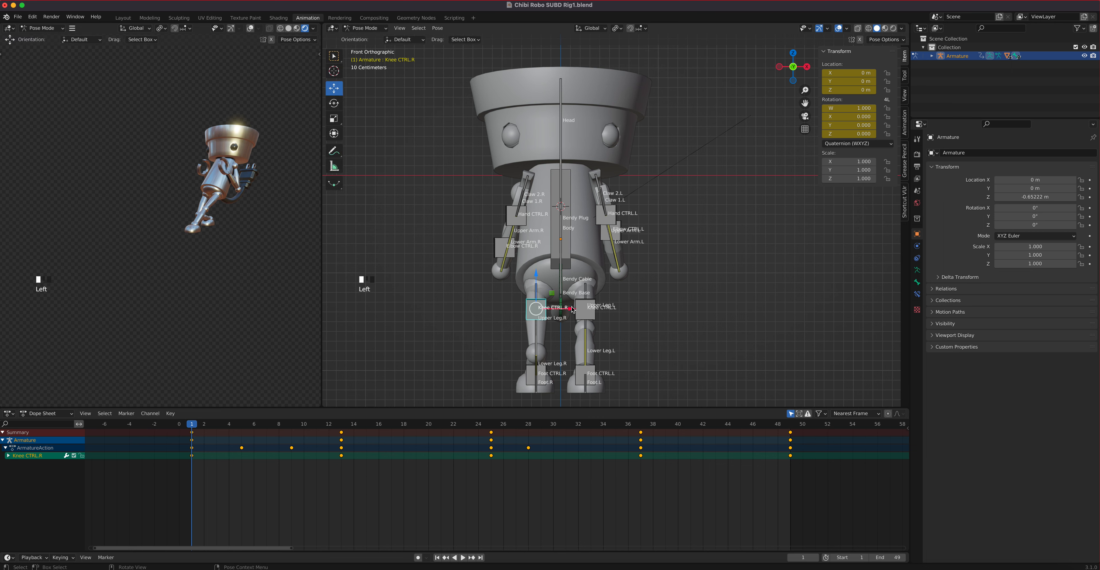
pyautogui.scroll(4, 181, 220)
pyautogui.moveTo(188, 223); pyautogui.dragTo(281, 268, button='middle')
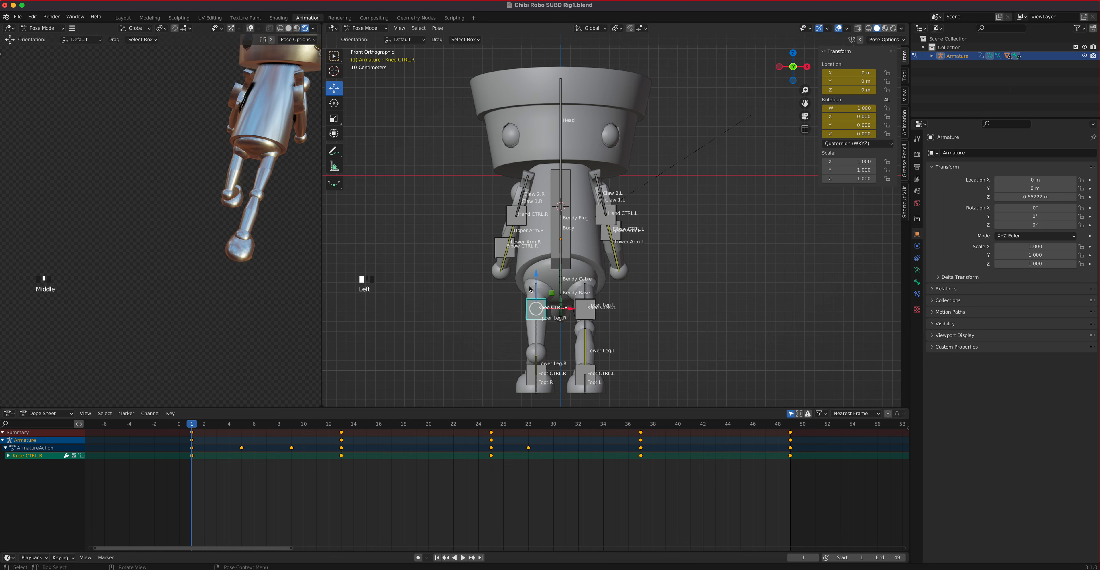
pyautogui.moveTo(571, 311)
pyautogui.mouseDown()
pyautogui.moveTo(562, 307)
pyautogui.moveTo(628, 309)
pyautogui.moveTo(565, 317)
pyautogui.mouseUp()
# Shift Knee CTRL.L along X to about -0.031 m and insert a keyframe for both knee controls at frame 1
pyautogui.click(587, 309)
pyautogui.moveTo(220, 210); pyautogui.dragTo(205, 231, button='middle')
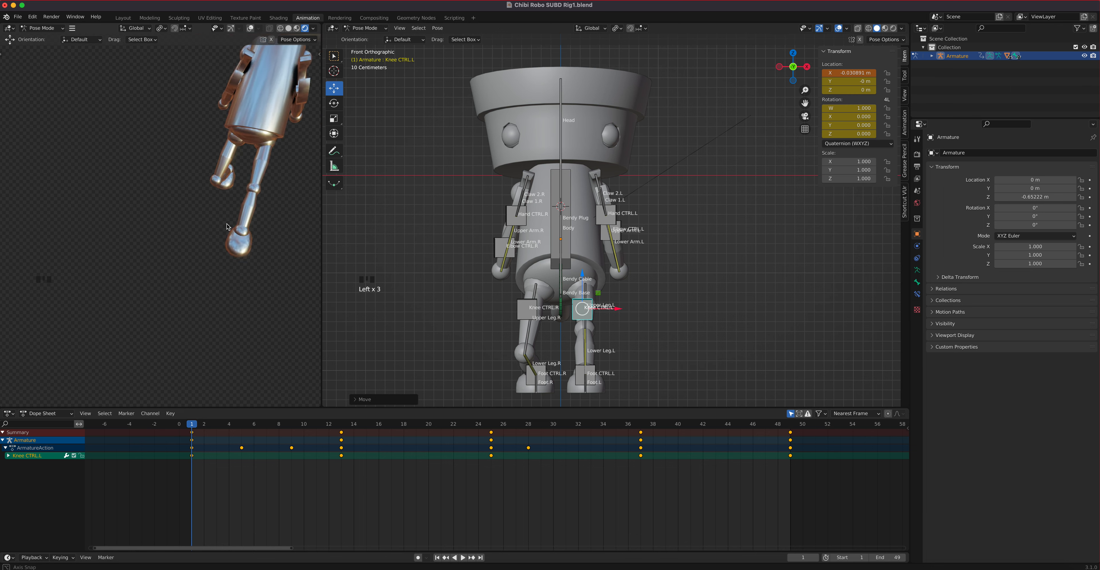
pyautogui.keyDown('shift'); pyautogui.click(529, 307); pyautogui.keyUp('shift')
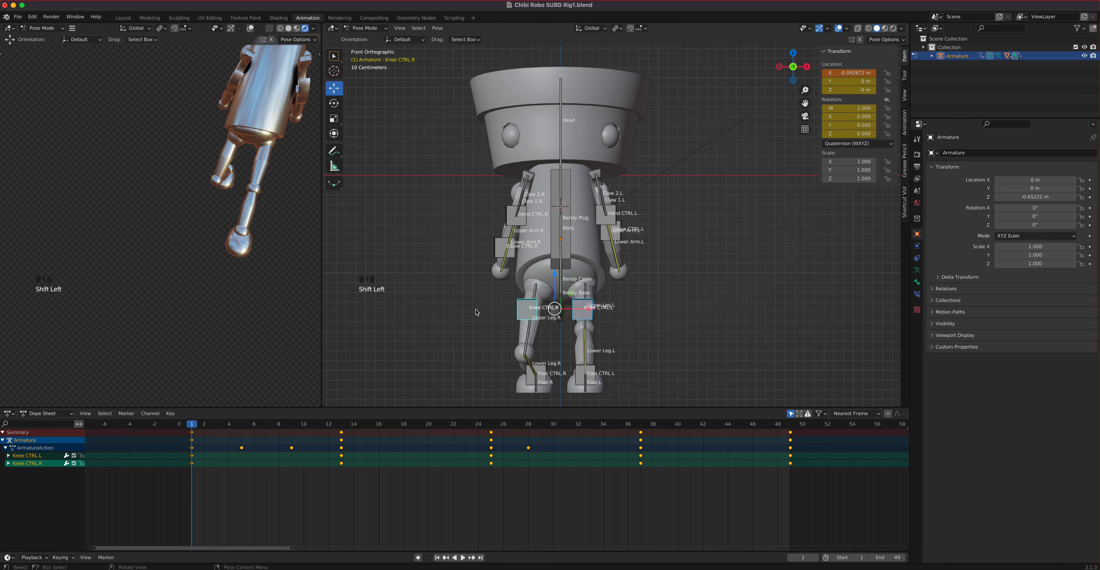
pyautogui.press('i')
# Play the walk cycle, stop at frame 13 and examine the knee controls from several angles
pyautogui.press('space')
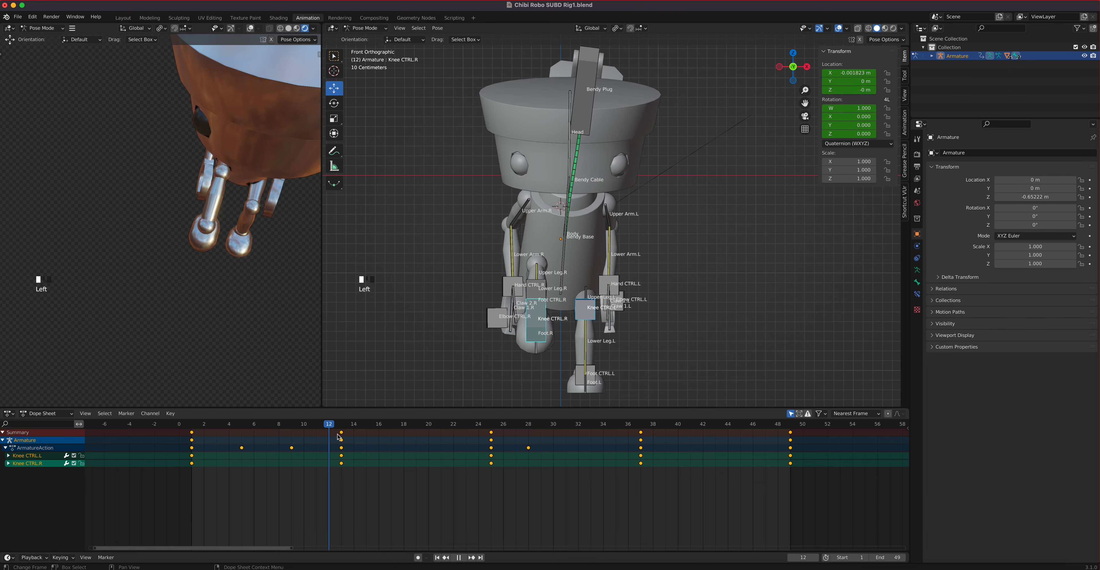
pyautogui.moveTo(350, 439); pyautogui.dragTo(343, 440)
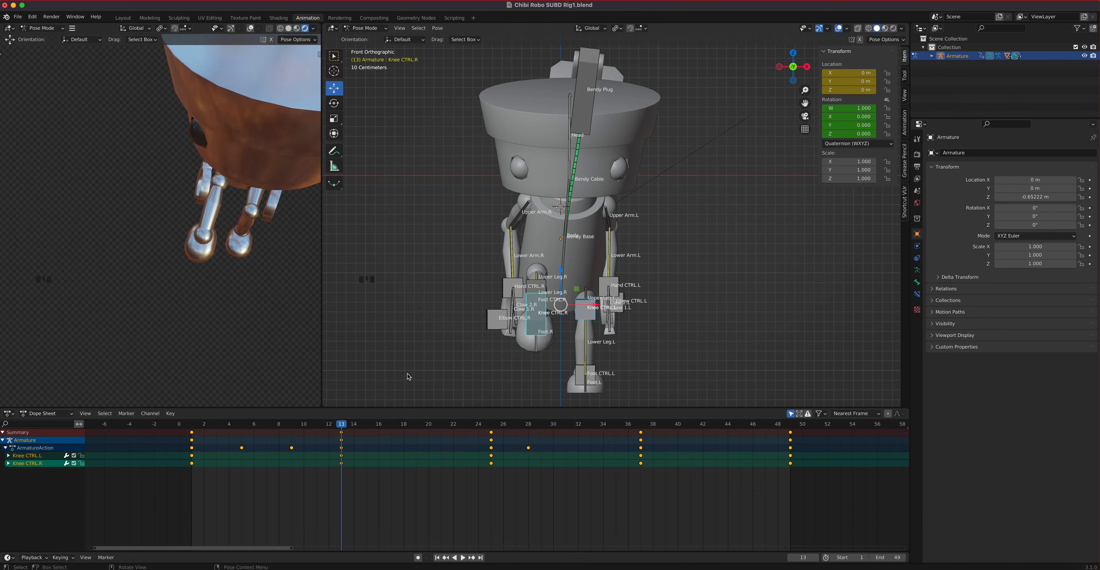
pyautogui.moveTo(269, 293); pyautogui.dragTo(255, 272, button='middle')
pyautogui.moveTo(444, 295); pyautogui.dragTo(406, 276, button='middle')
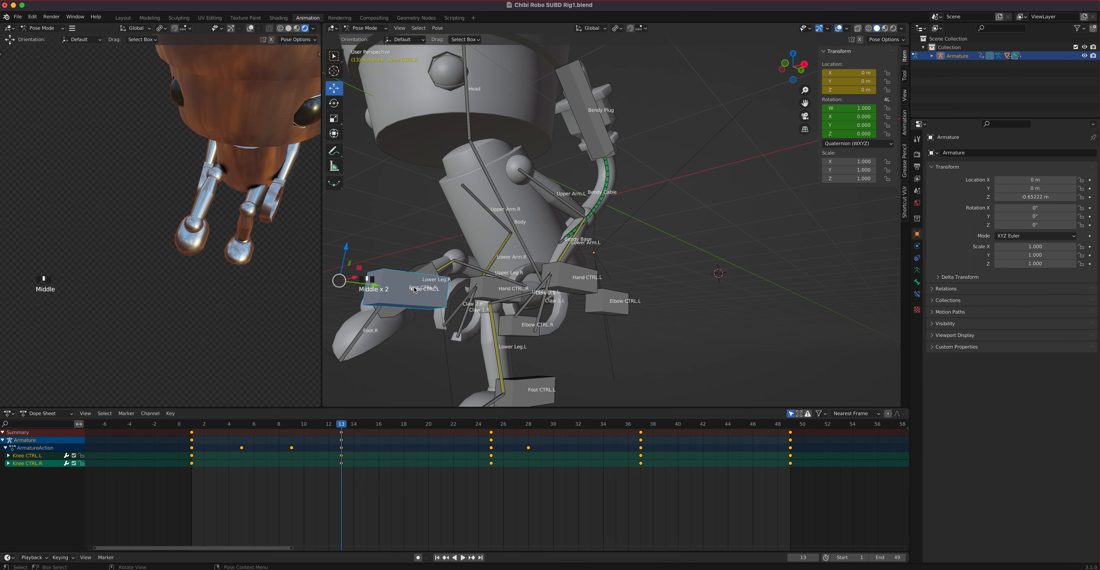
pyautogui.click(404, 286)
pyautogui.click(396, 282)
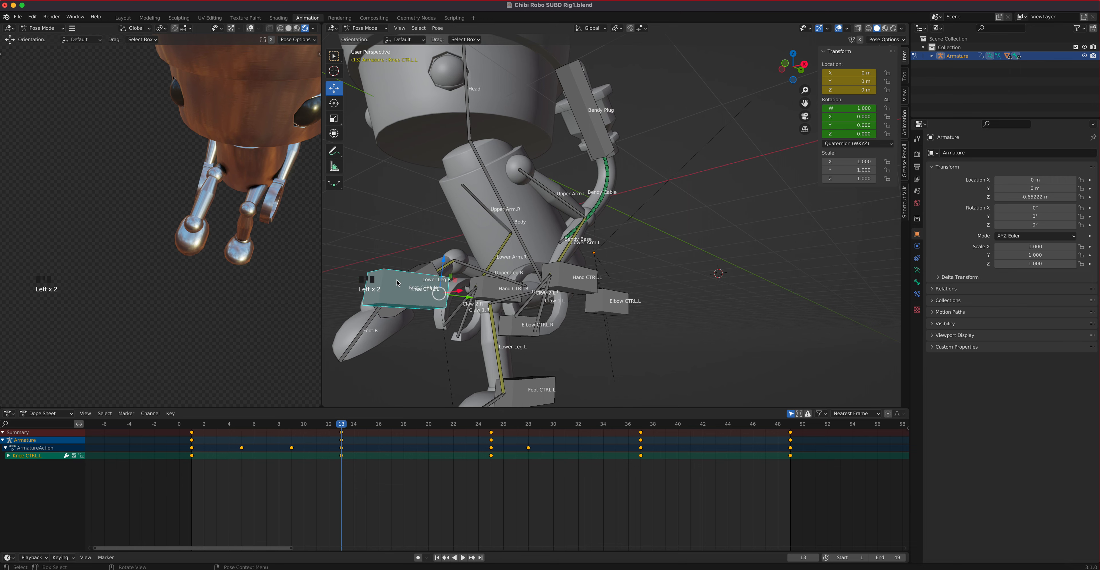
pyautogui.moveTo(400, 286); pyautogui.dragTo(579, 316, button='middle')
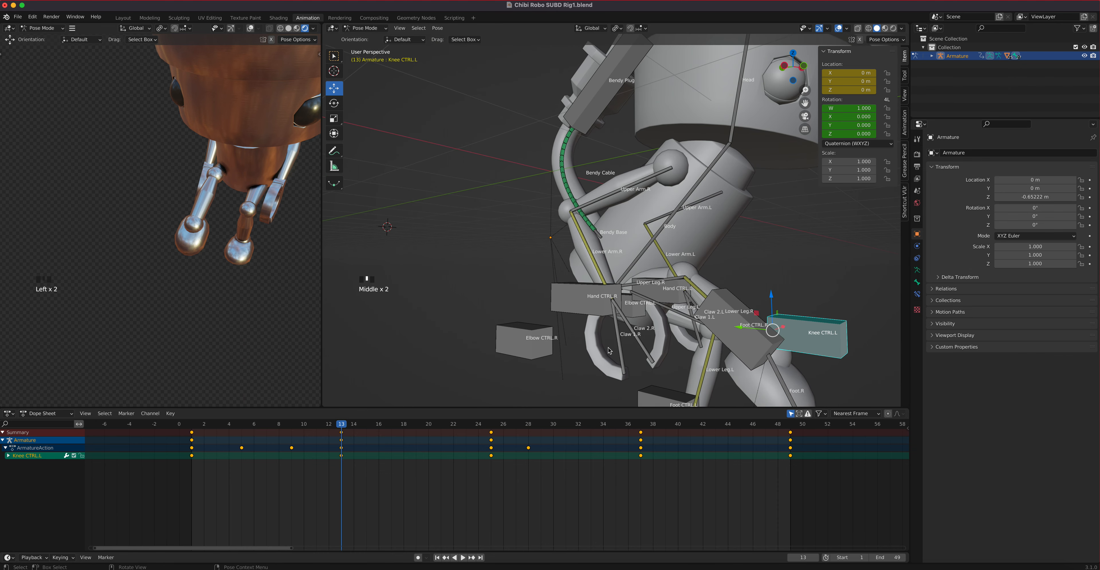
# At frame 13, move Knee CTRL.R outward along the X axis to about -0.147 m
pyautogui.click(732, 342)
pyautogui.moveTo(732, 341); pyautogui.dragTo(456, 354, button='middle')
pyautogui.click(365, 296)
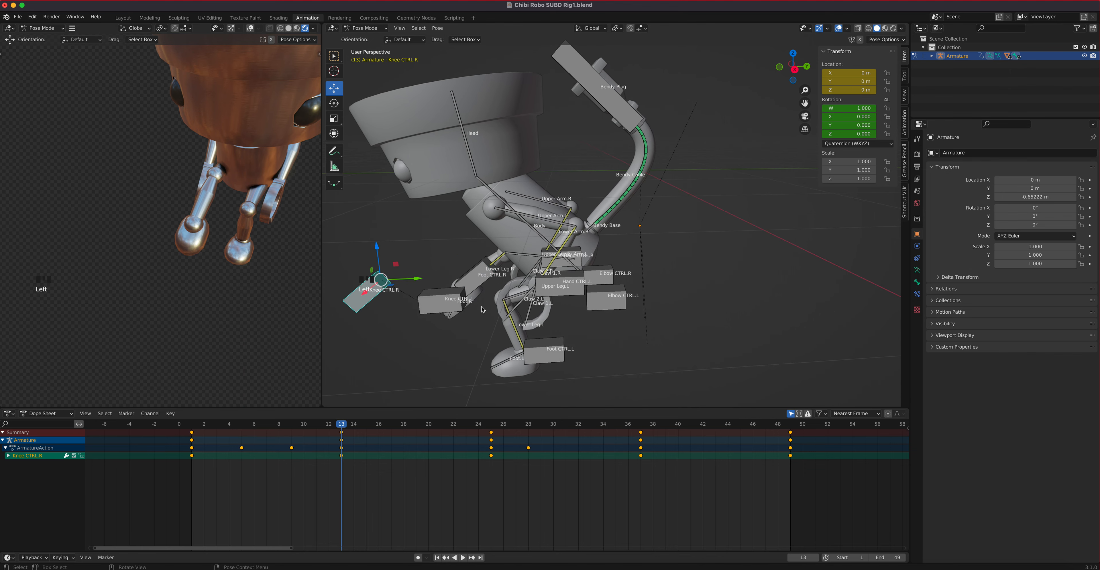
pyautogui.moveTo(444, 298); pyautogui.dragTo(573, 284, button='middle')
pyautogui.scroll(-3, 573, 283)
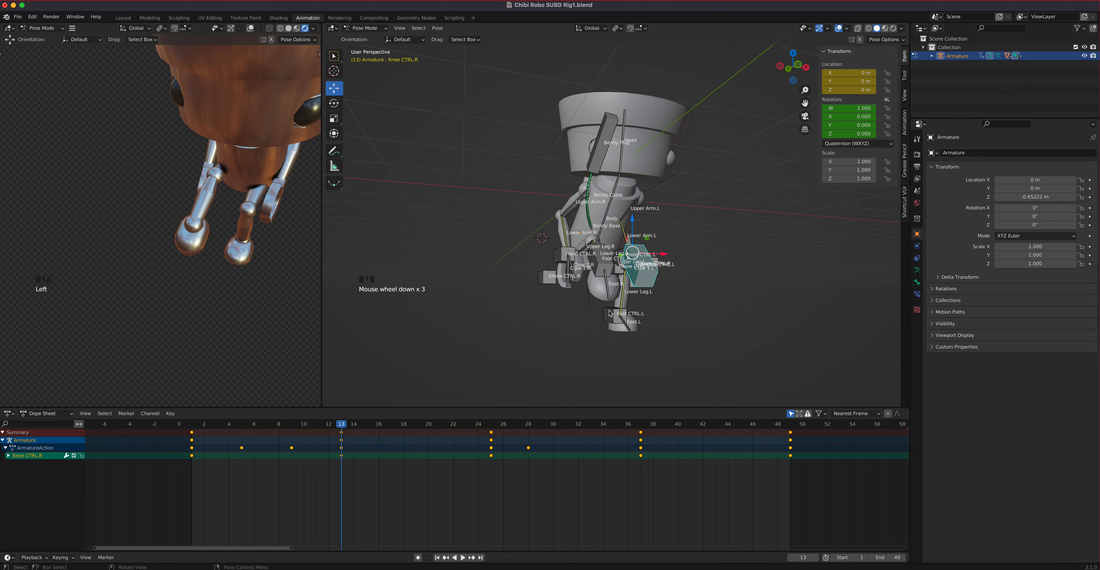
pyautogui.press('KP_1')
pyautogui.scroll(3, 571, 306)
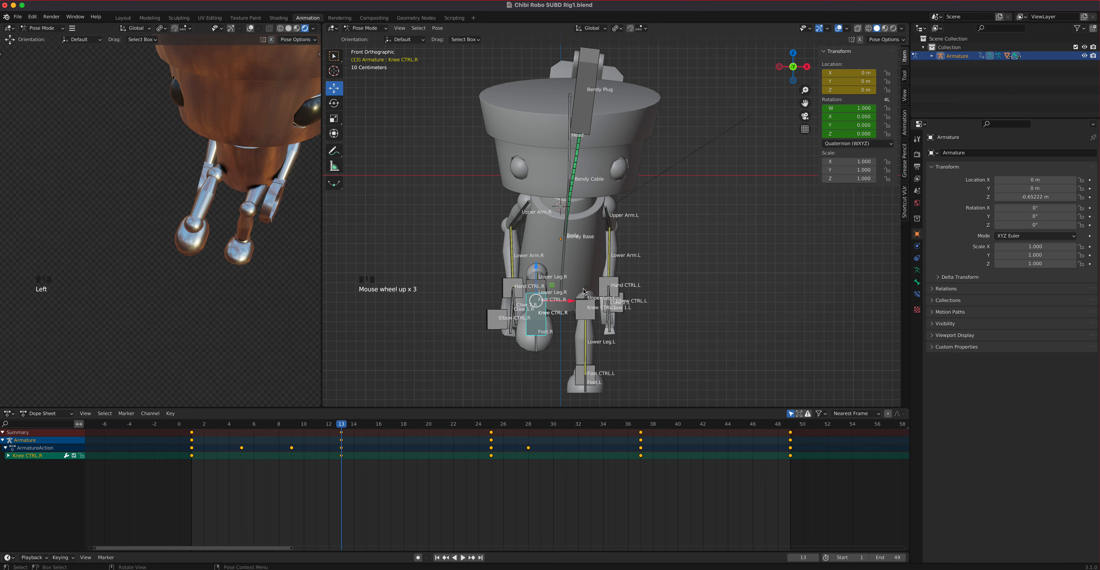
pyautogui.press('g')
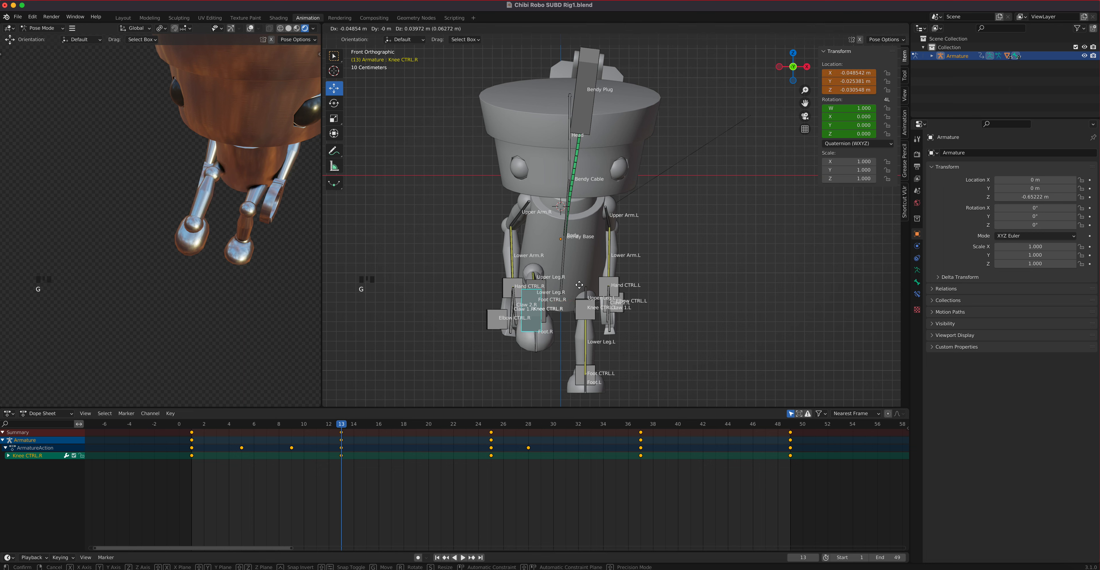
pyautogui.rightClick(598, 295)
pyautogui.moveTo(666, 325); pyautogui.dragTo(639, 342, button='middle')
pyautogui.scroll(-2, 436, 303)
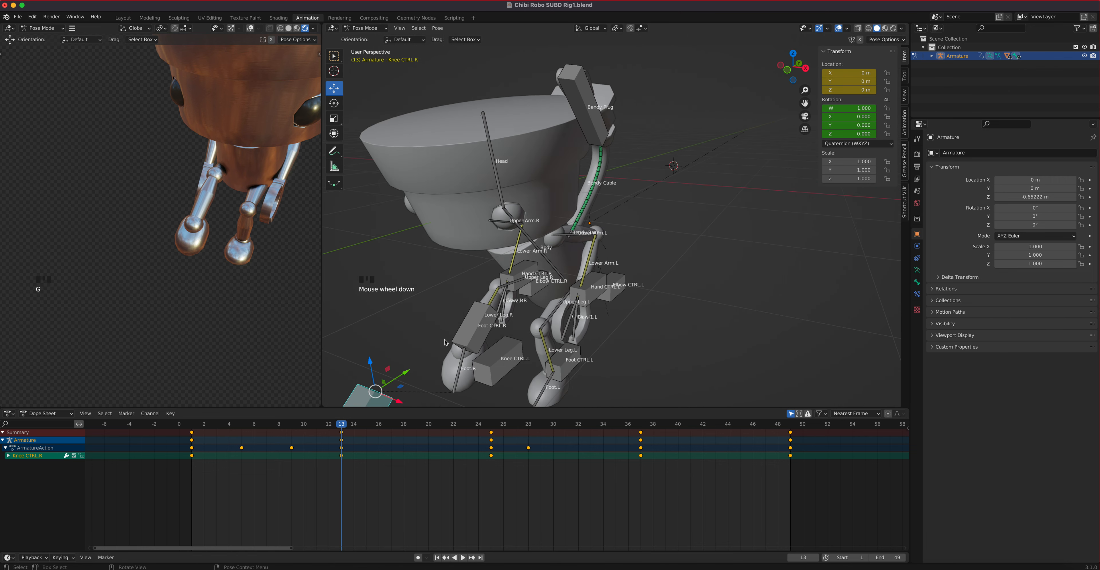
pyautogui.moveTo(458, 363); pyautogui.dragTo(443, 358)
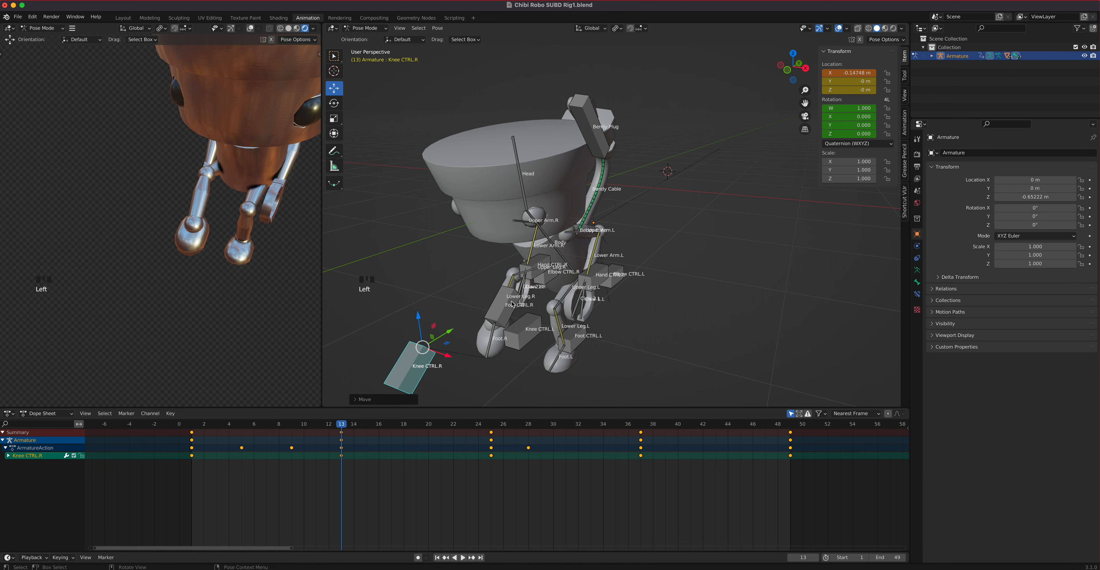
pyautogui.press('KP_1')
pyautogui.scroll(3, 513, 304)
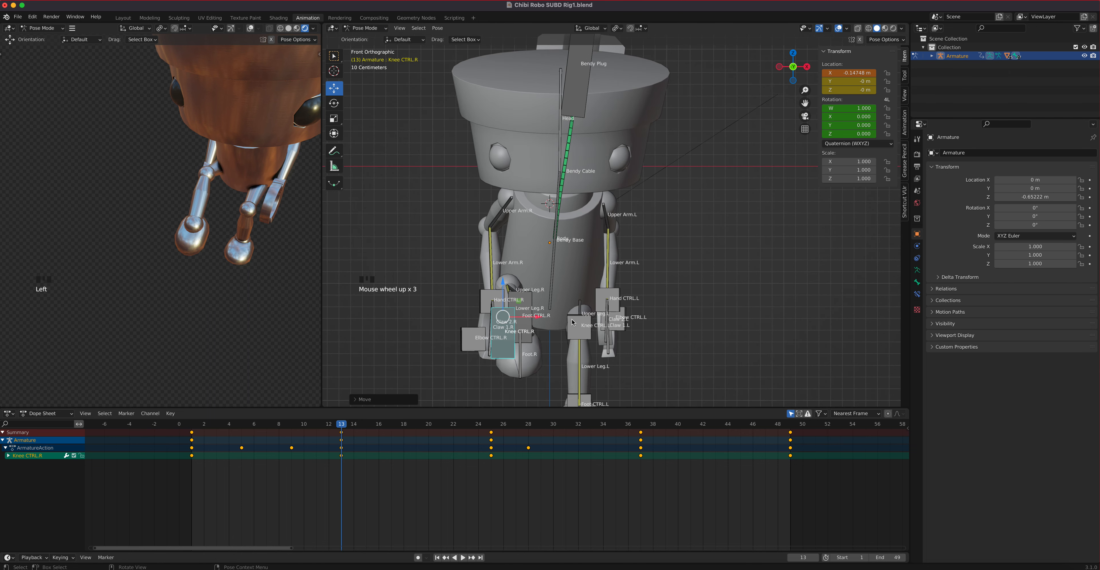
# Shift Knee CTRL.L outward along X to about 0.055 m and insert a Location keyframe for both knee controls at frame 13
pyautogui.click(572, 327)
pyautogui.moveTo(615, 326); pyautogui.dragTo(620, 329)
pyautogui.moveTo(546, 314); pyautogui.dragTo(342, 353, button='middle')
pyautogui.keyDown('shift'); pyautogui.click(336, 353); pyautogui.keyUp('shift')
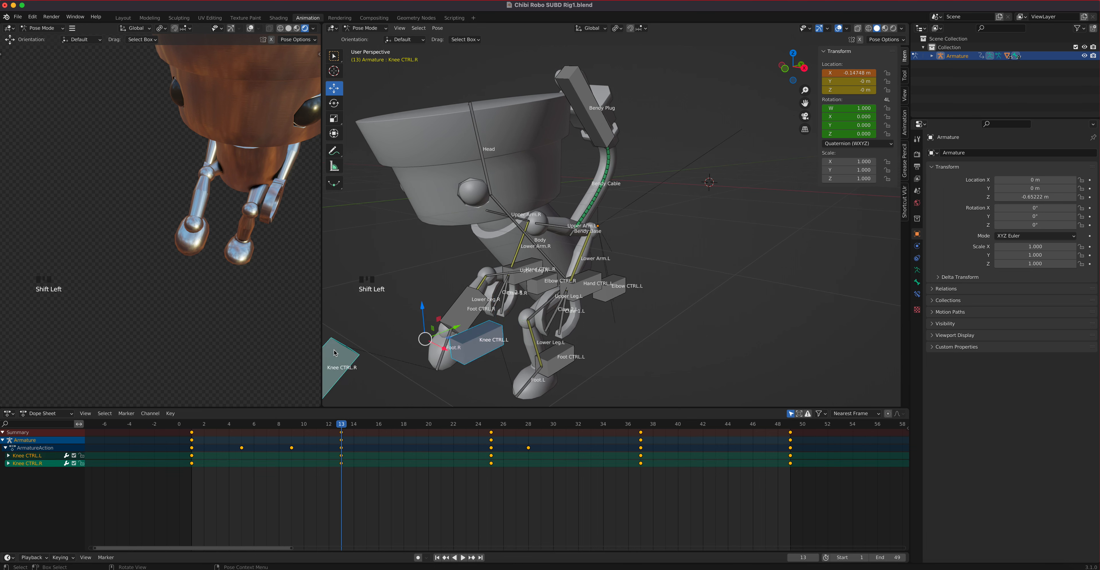
pyautogui.press('i')
pyautogui.click(376, 375)
# At frame 25, move Knee CTRL.L outward along the X axis to about 0.061 m
pyautogui.moveTo(337, 428); pyautogui.dragTo(491, 427)
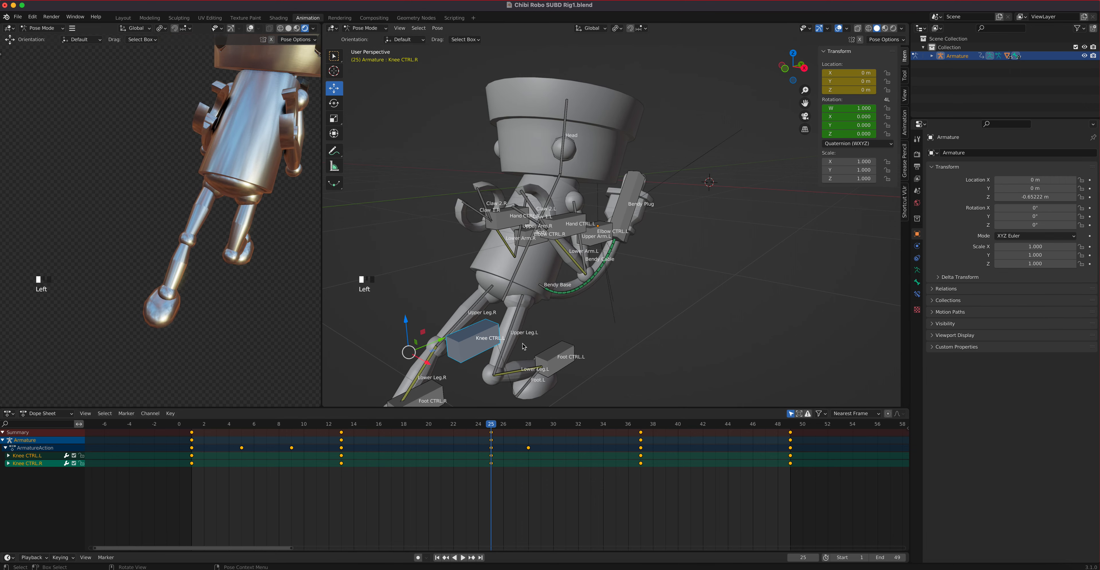
pyautogui.scroll(2, 524, 346)
pyautogui.press('KP_1')
pyautogui.scroll(2, 554, 326)
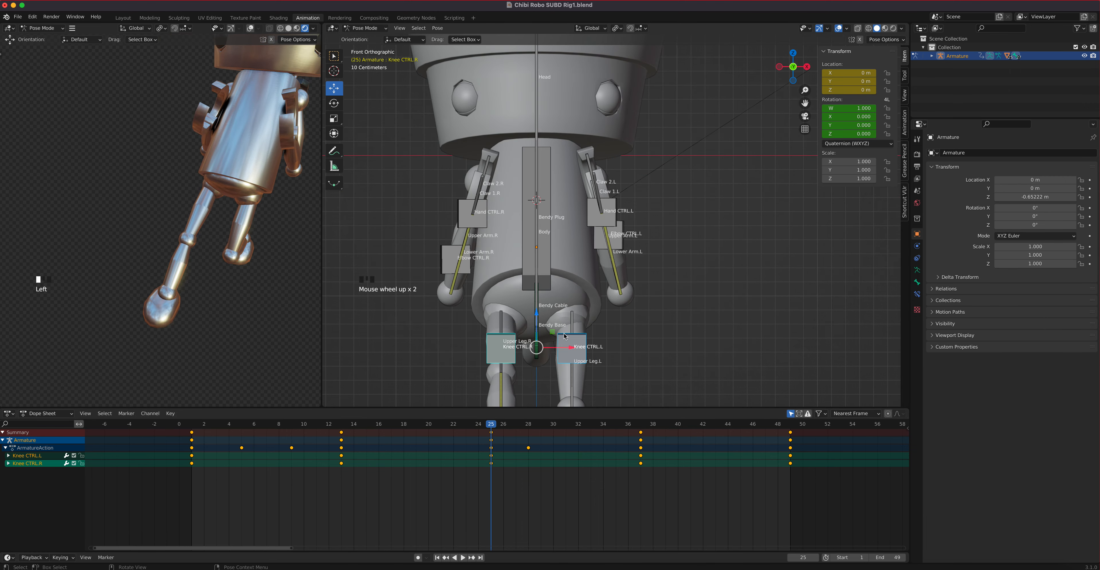
pyautogui.click(586, 349)
pyautogui.moveTo(610, 348); pyautogui.dragTo(618, 348)
# Shift Knee CTRL.R outward along X to about -0.052 m and insert a Location keyframe for both knee controls at frame 25
pyautogui.click(493, 342)
pyautogui.moveTo(538, 348); pyautogui.dragTo(530, 352)
pyautogui.scroll(-4, 555, 354)
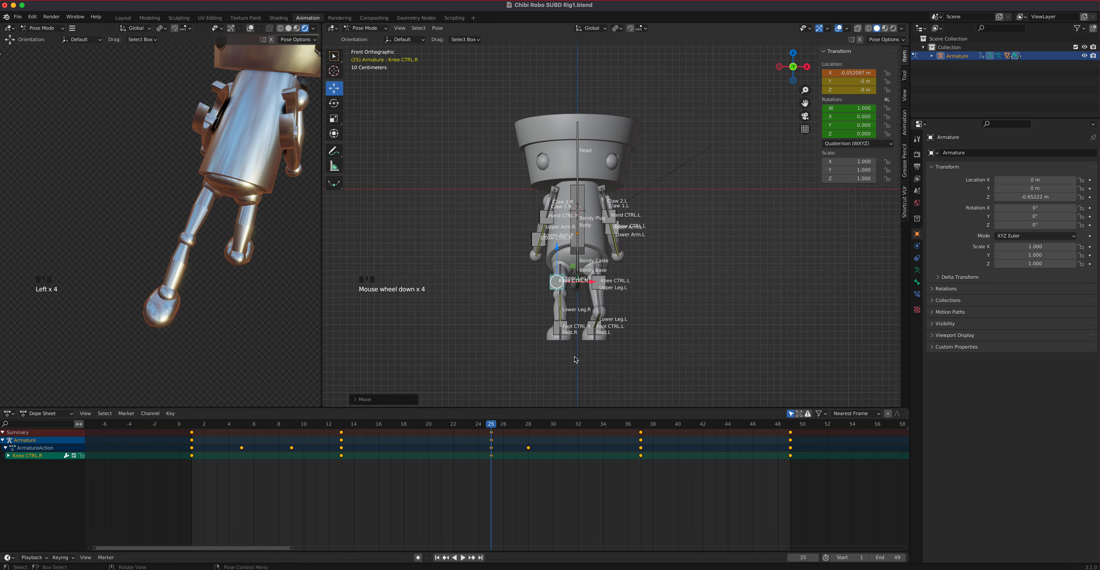
pyautogui.scroll(2, 565, 336)
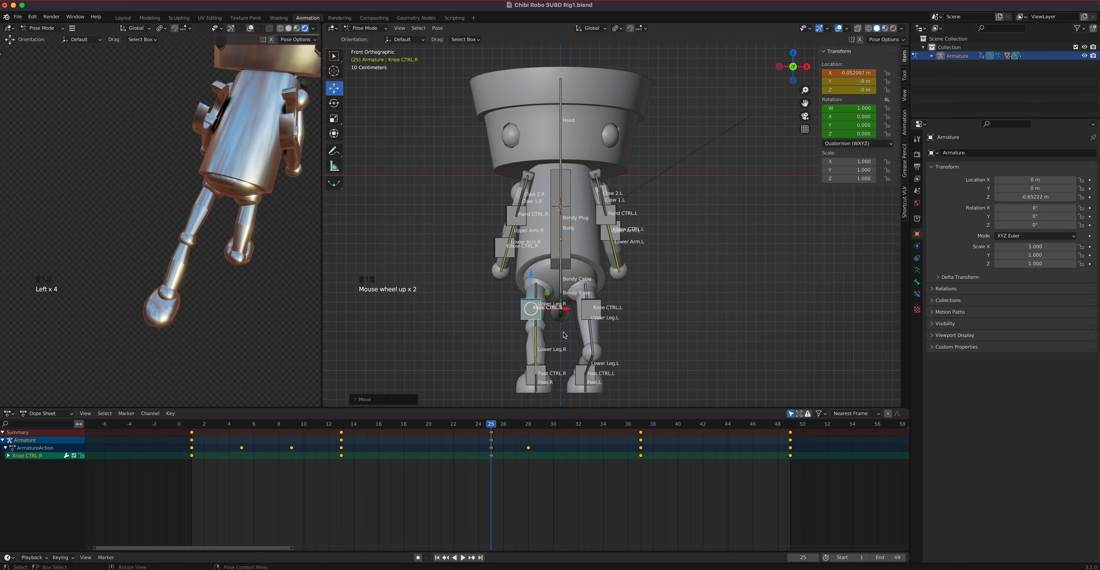
pyautogui.keyDown('shift'); pyautogui.click(598, 305); pyautogui.keyUp('shift')
pyautogui.press('i')
pyautogui.click(598, 305)
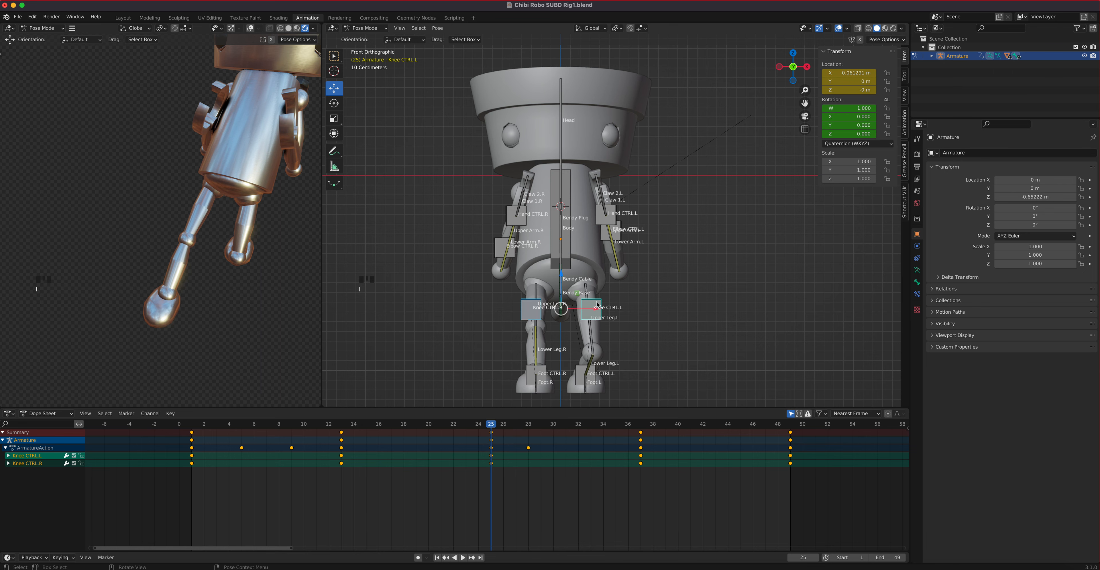
# At frame 37, move Knee CTRL.L outward along the X axis to about 0.066 m
pyautogui.click(641, 425)
pyautogui.click(591, 344)
pyautogui.moveTo(616, 332); pyautogui.dragTo(624, 330)
# Shift Knee CTRL.R outward along X to about -0.071 m and insert a Location keyframe for both knee controls at frame 37
pyautogui.click(544, 319)
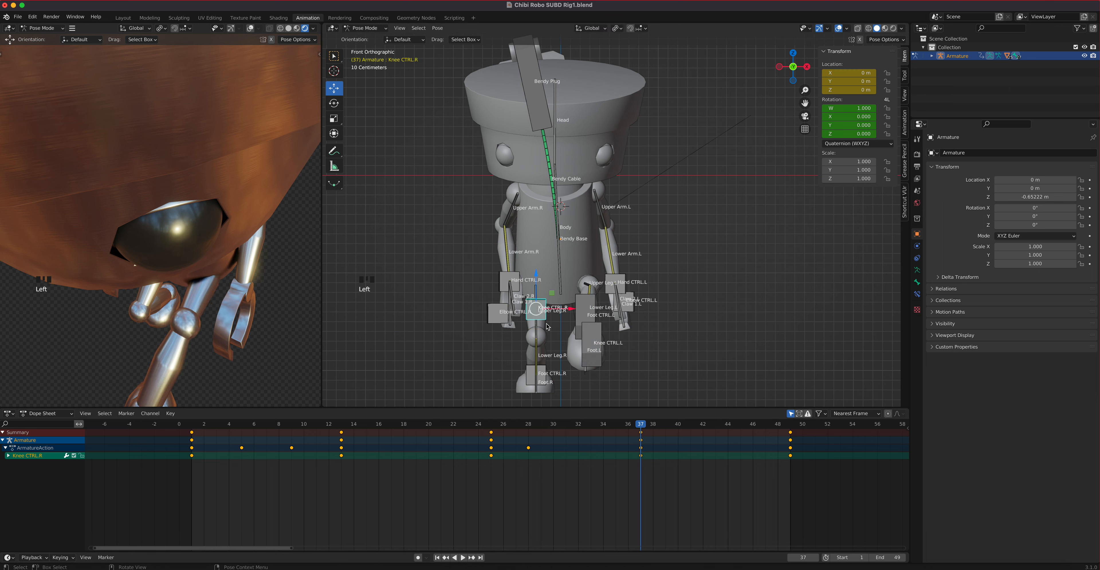
pyautogui.moveTo(566, 312); pyautogui.dragTo(561, 308)
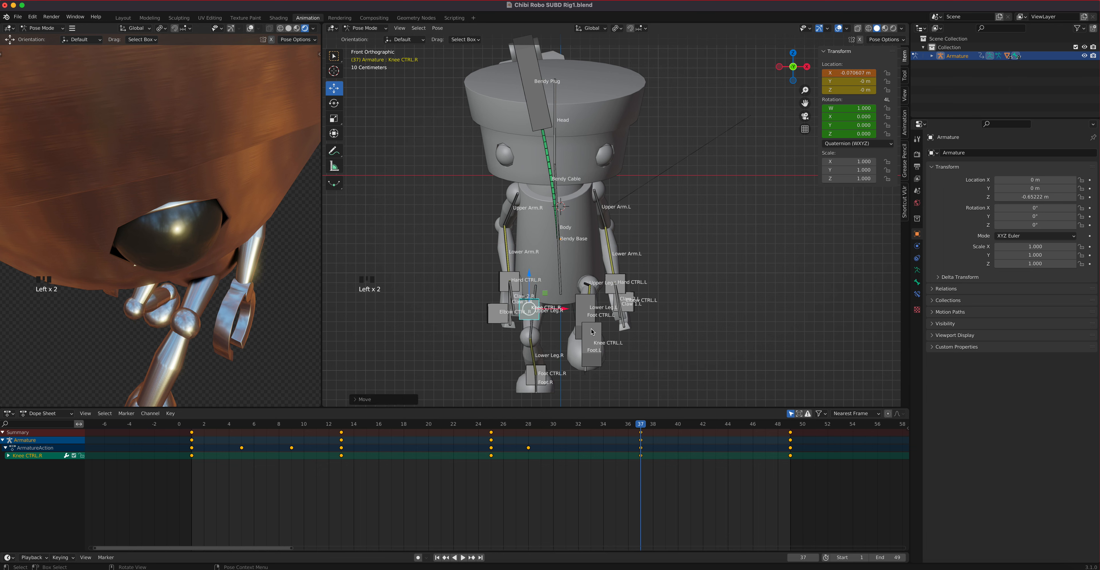
pyautogui.keyDown('shift'); pyautogui.click(601, 335); pyautogui.keyUp('shift')
pyautogui.press('i')
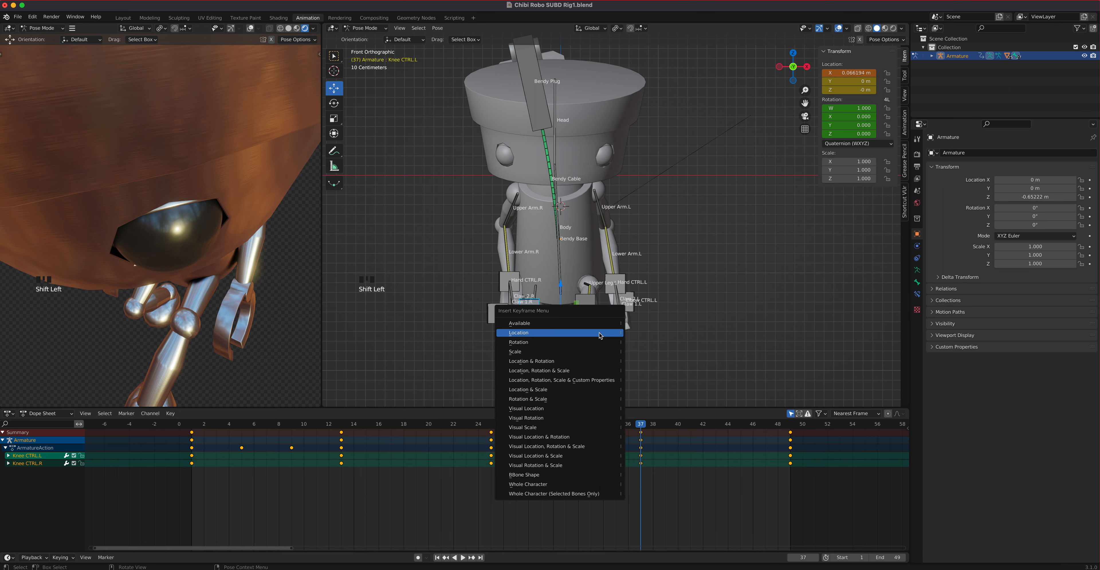
pyautogui.click(600, 333)
# At frame 49, move Knee CTRL.L along X to about 0.049 m, shift Knee CTRL.R outward, and insert a Location keyframe for both
pyautogui.moveTo(645, 426); pyautogui.dragTo(791, 447)
pyautogui.click(594, 320)
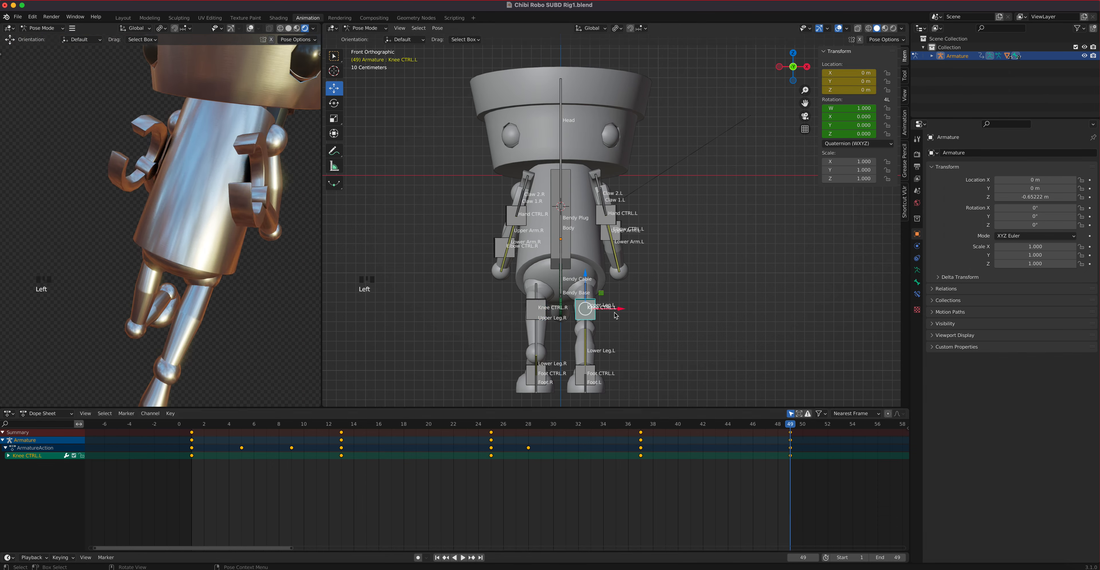
pyautogui.moveTo(616, 315); pyautogui.dragTo(565, 313)
pyautogui.click(568, 313)
pyautogui.keyDown('shift'); pyautogui.click(597, 316); pyautogui.keyUp('shift')
pyautogui.press('i')
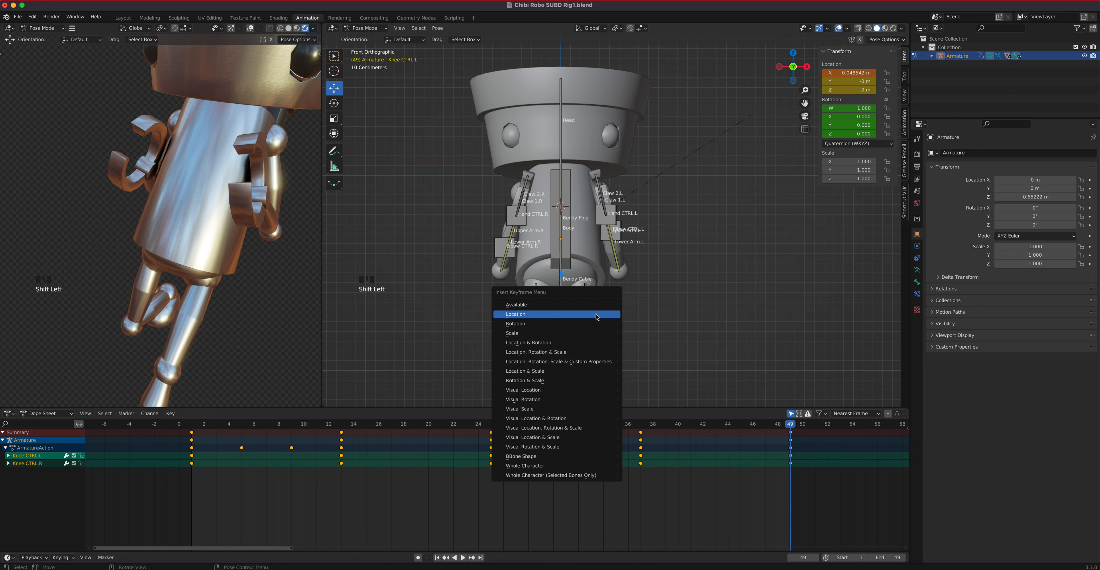
pyautogui.click(597, 316)
# Return to frame 13 and move Hand CTRL.L and Elbow CTRL.L together outward along X by about 0.093 m
pyautogui.hotkey('shift', 'ctrl', 'space')
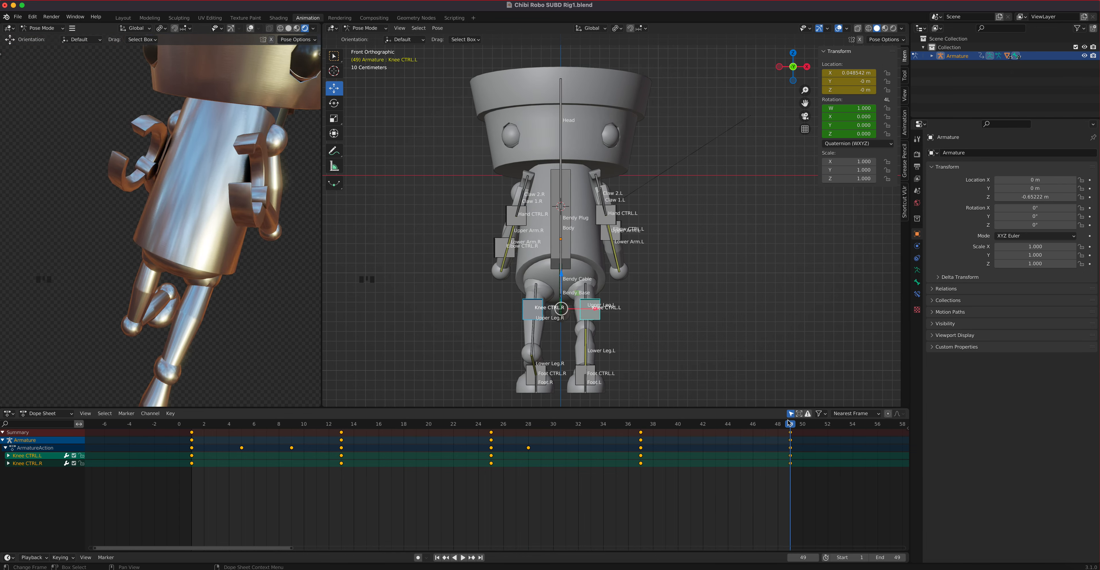
pyautogui.moveTo(727, 425); pyautogui.dragTo(342, 473)
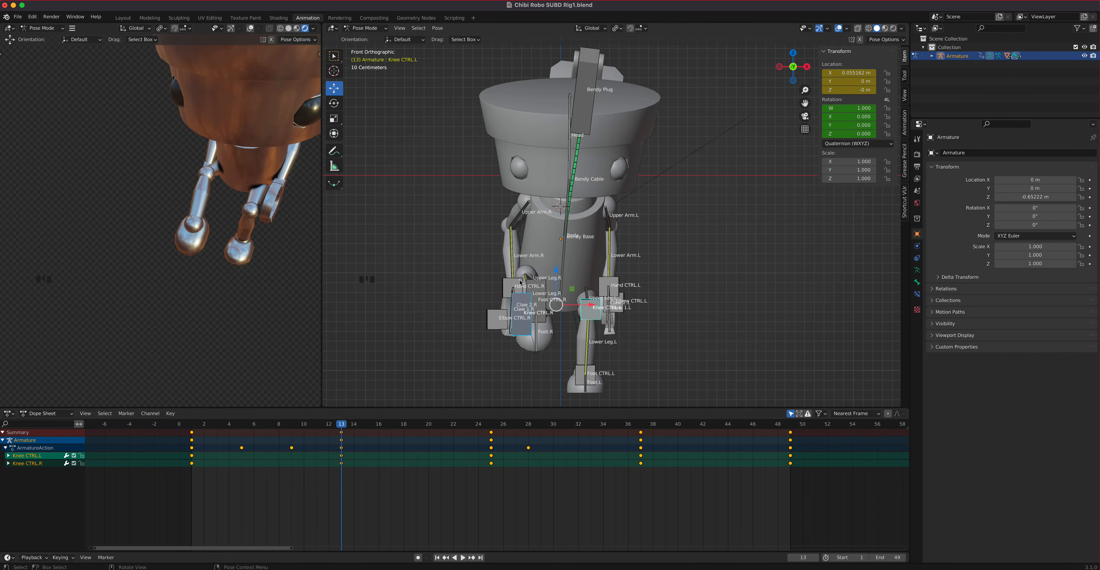
pyautogui.moveTo(655, 244); pyautogui.dragTo(577, 274, button='middle')
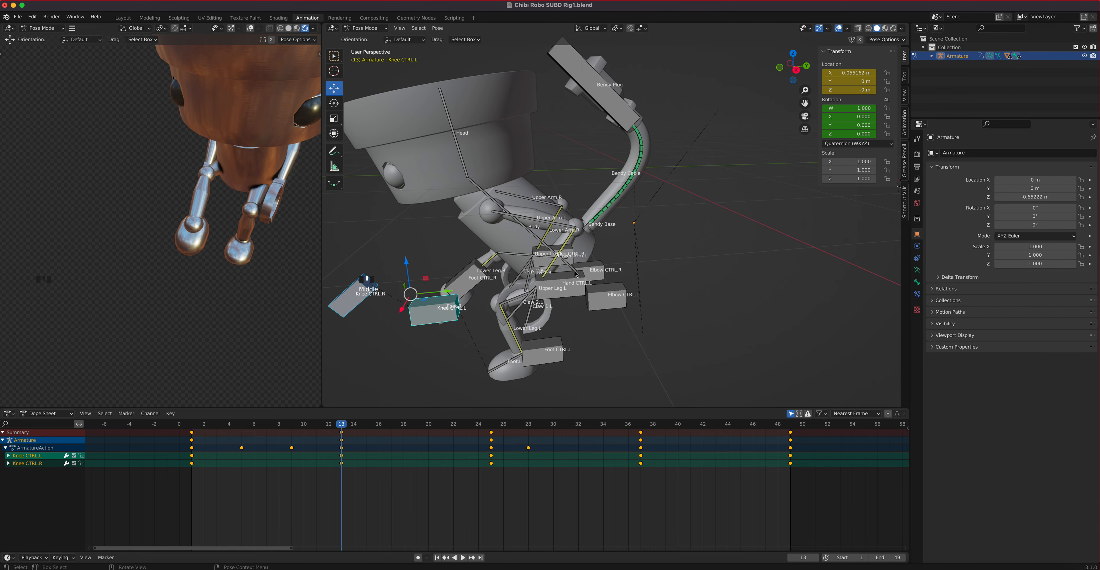
pyautogui.click(601, 309)
pyautogui.press('KP_1')
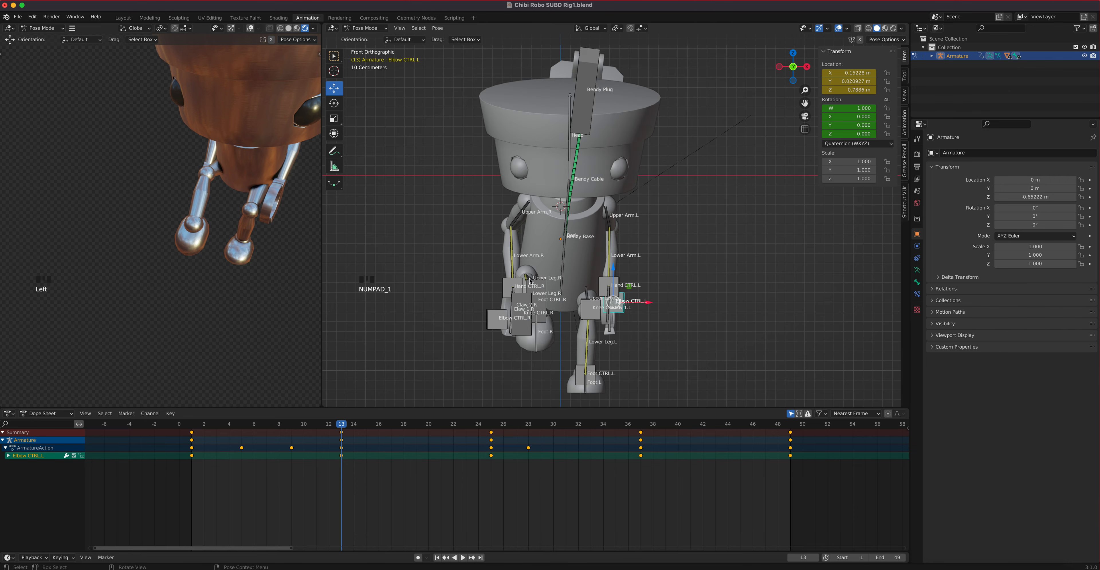
pyautogui.rightClick(659, 302)
pyautogui.keyDown('shift'); pyautogui.click(620, 287); pyautogui.keyUp('shift')
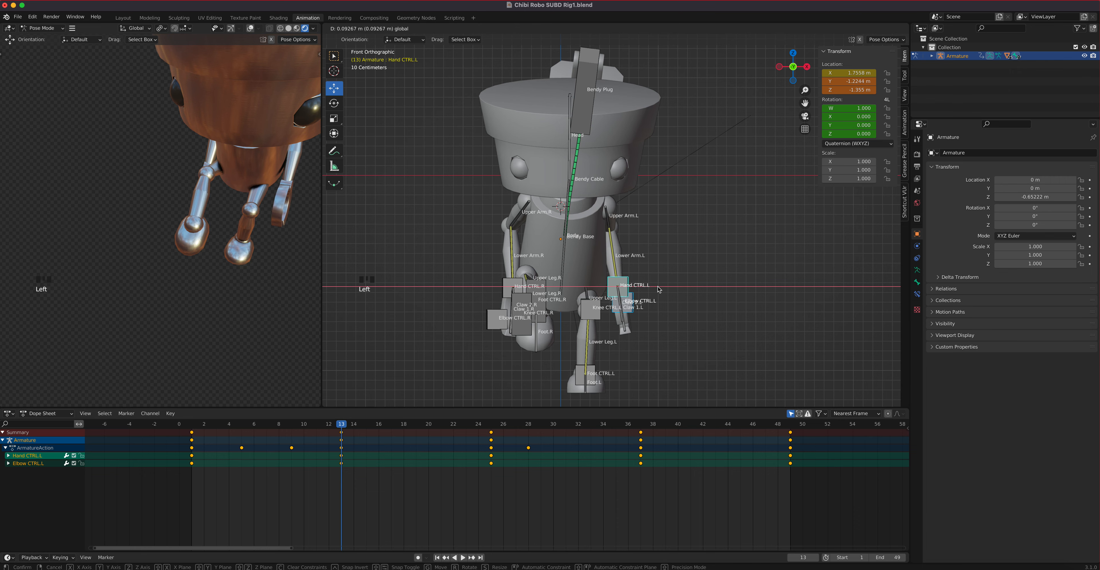
# Move Hand CTRL.R and Elbow CTRL.R outward along X by about 0.053 m and keyframe all four hand and elbow controls at frame 13
pyautogui.moveTo(534, 291); pyautogui.dragTo(557, 310, button='middle')
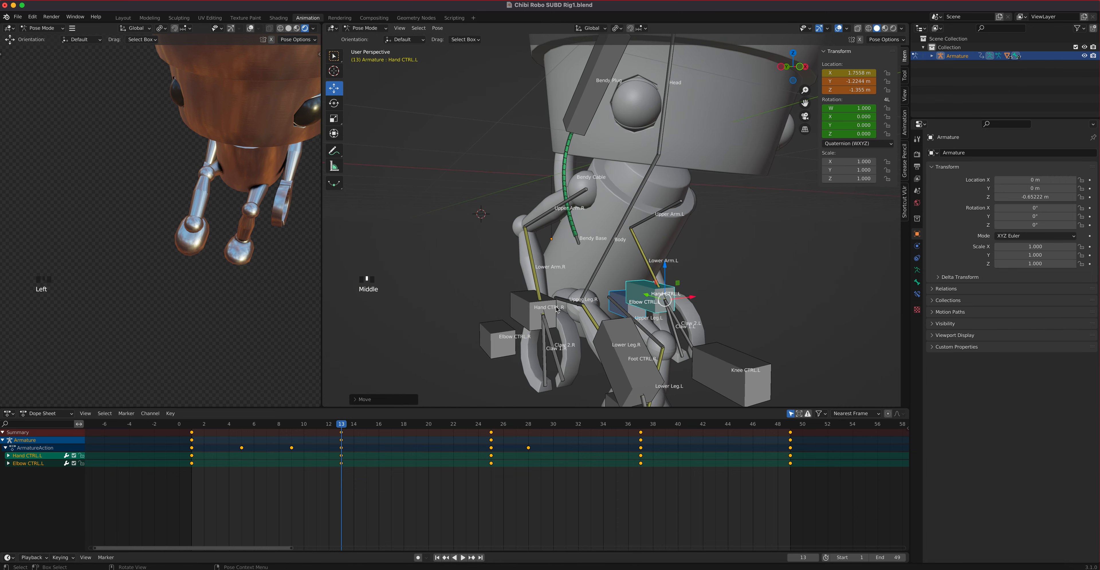
pyautogui.click(524, 296)
pyautogui.keyDown('shift'); pyautogui.click(498, 332); pyautogui.keyUp('shift')
pyautogui.press('KP_1')
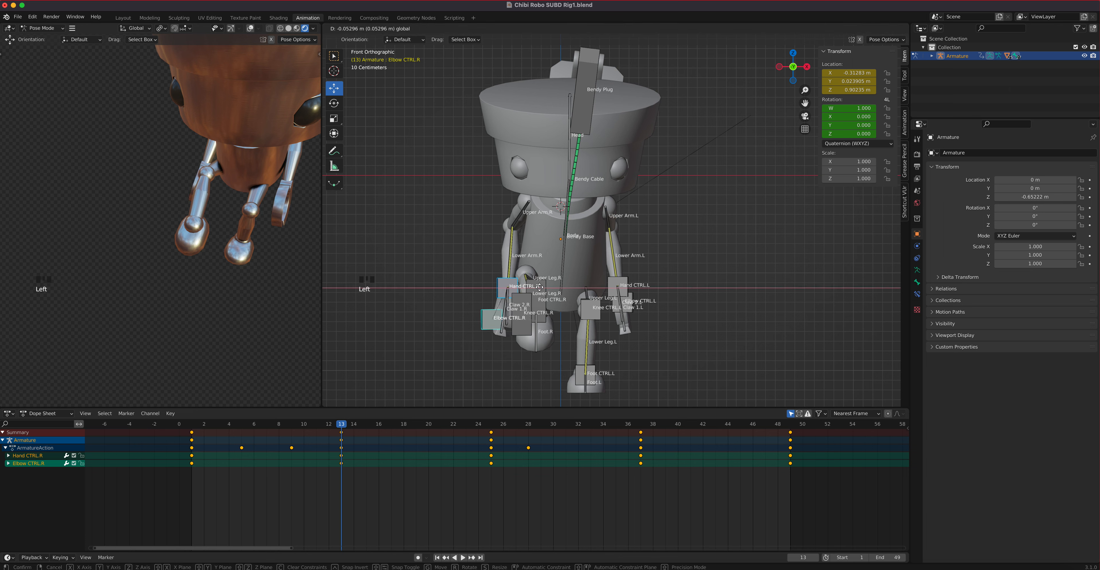
pyautogui.keyDown('shift'); pyautogui.click(626, 289); pyautogui.keyUp('shift')
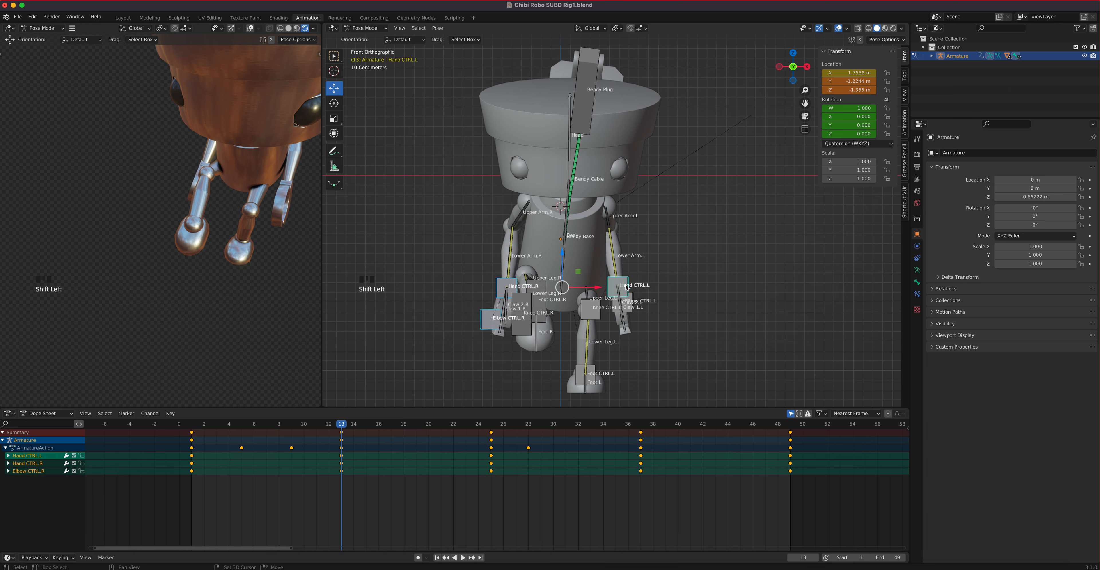
pyautogui.keyDown('shift'); pyautogui.click(630, 297); pyautogui.keyUp('shift')
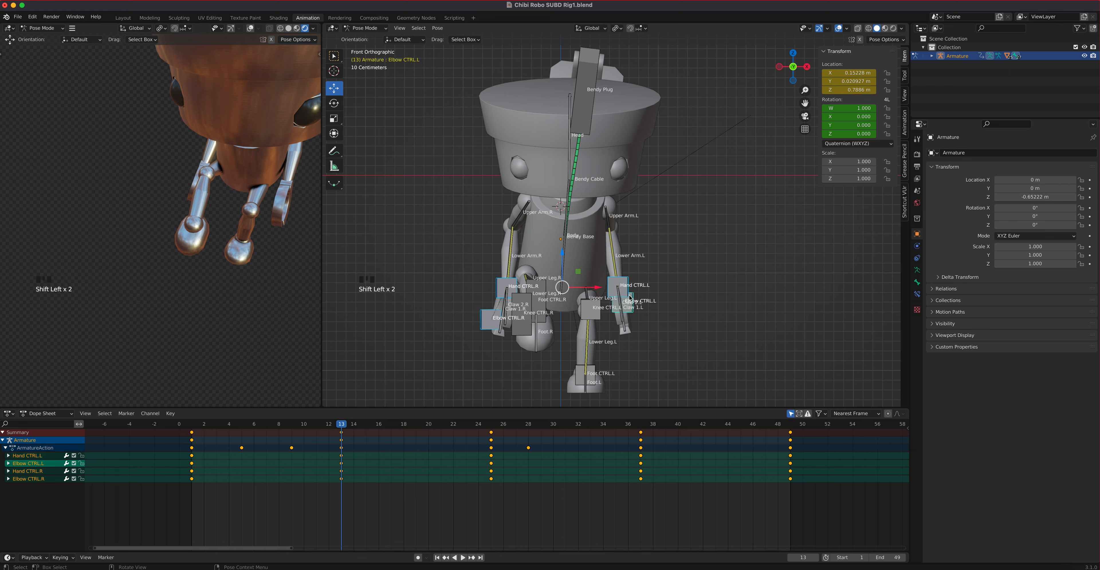
pyautogui.press('i')
pyautogui.click(631, 296)
# Go to frame 37 and move Hand CTRL.R and Elbow CTRL.R together outward along X by about 0.075 m
pyautogui.moveTo(342, 426); pyautogui.dragTo(151, 439)
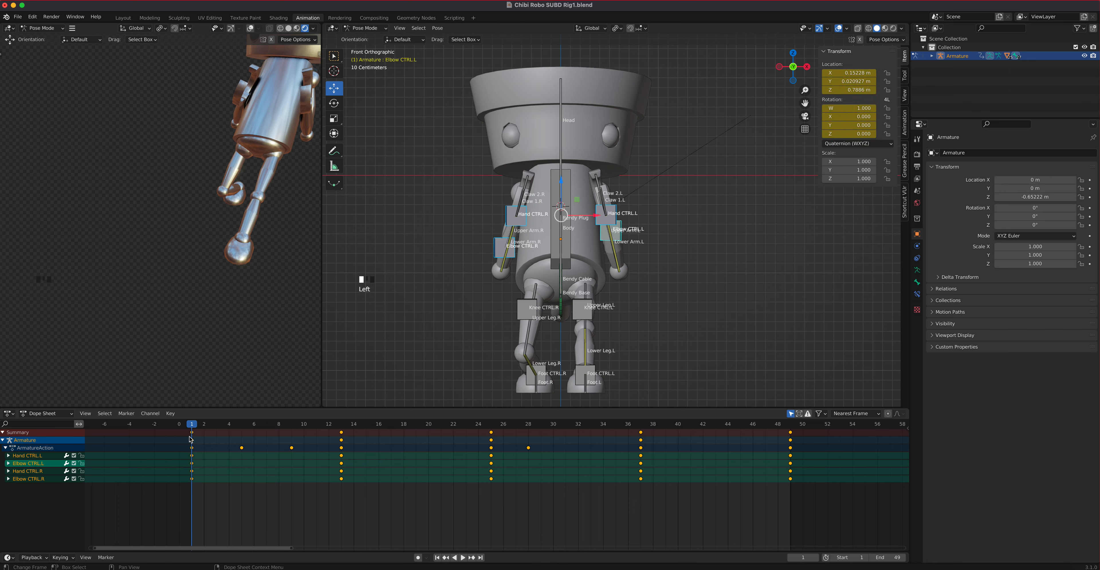
pyautogui.moveTo(191, 430); pyautogui.dragTo(645, 458)
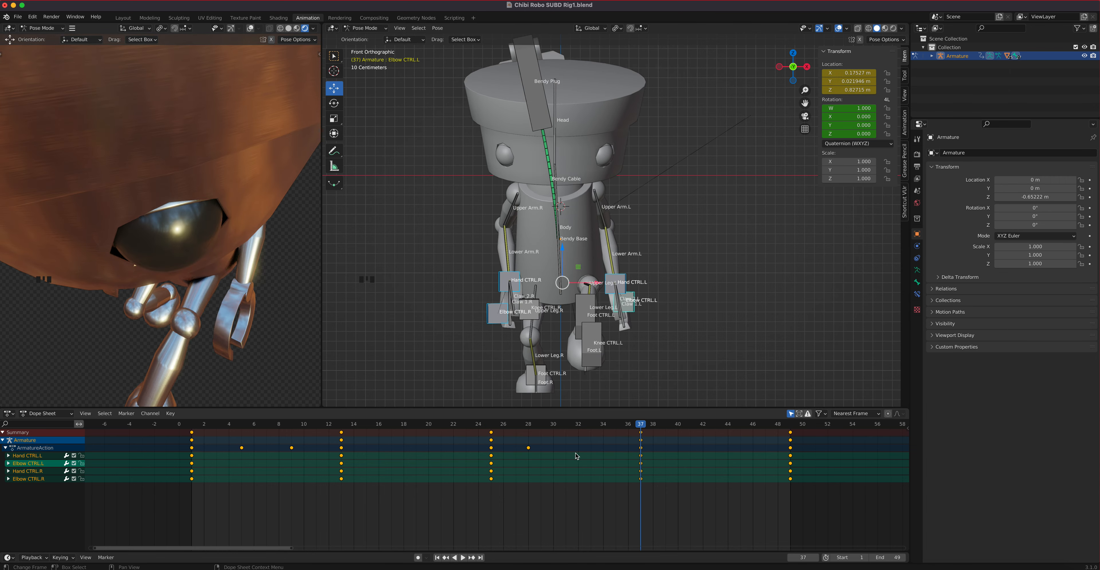
pyautogui.click(503, 282)
pyautogui.keyDown('shift'); pyautogui.click(517, 305); pyautogui.keyUp('shift')
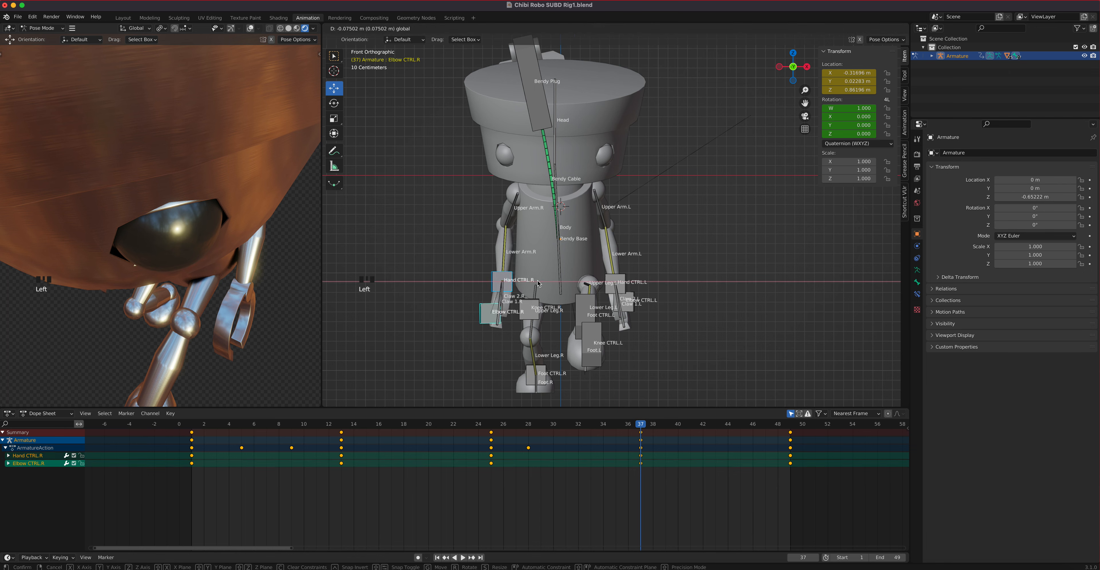
# Move Hand CTRL.L and Elbow CTRL.L outward along X by about 0.044 m and keyframe all four hand and elbow controls at frame 37
pyautogui.doubleClick(627, 280)
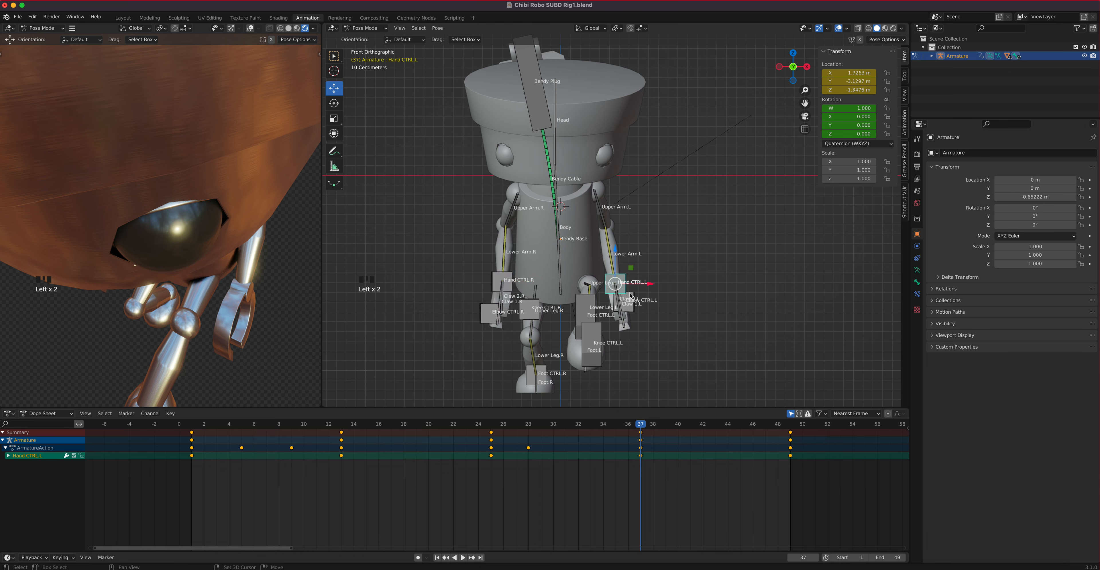
pyautogui.keyDown('shift'); pyautogui.click(630, 299); pyautogui.keyUp('shift')
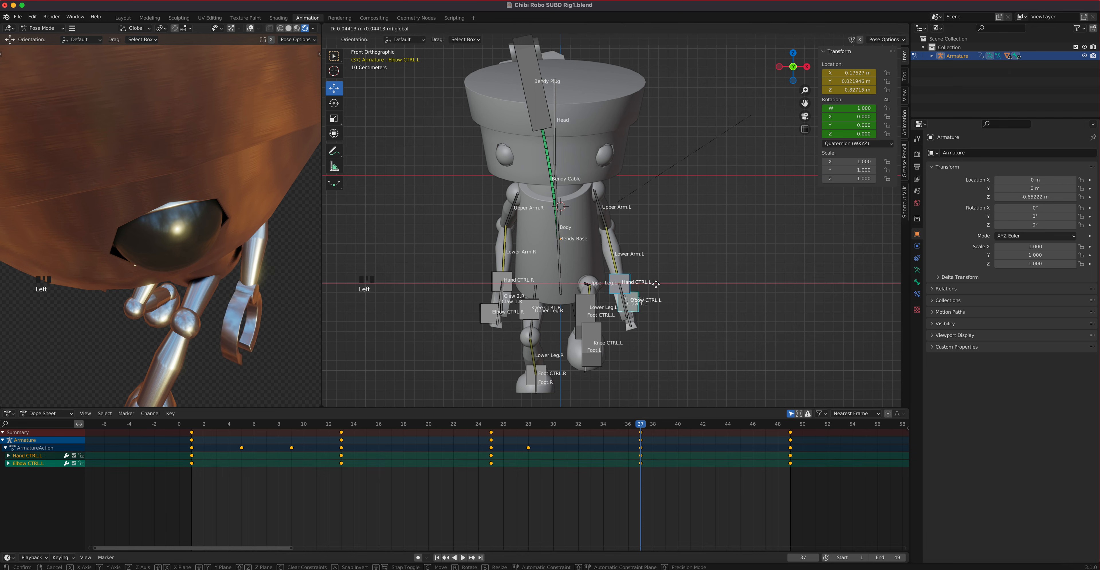
pyautogui.doubleClick(495, 279)
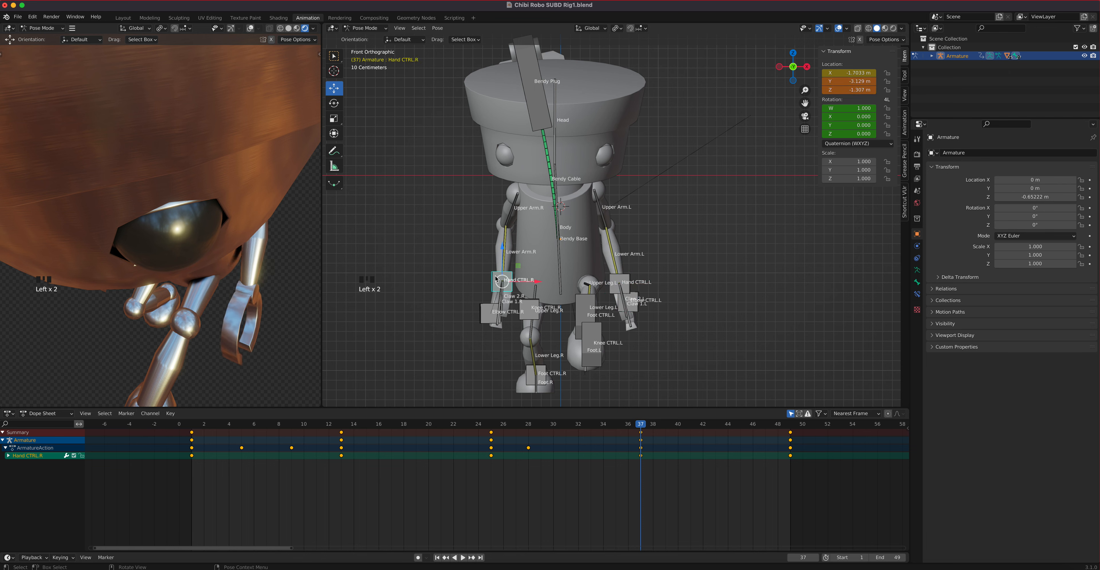
pyautogui.keyDown('shift'); pyautogui.click(481, 311); pyautogui.keyUp('shift')
pyautogui.keyDown('shift'); pyautogui.doubleClick(625, 280); pyautogui.keyUp('shift')
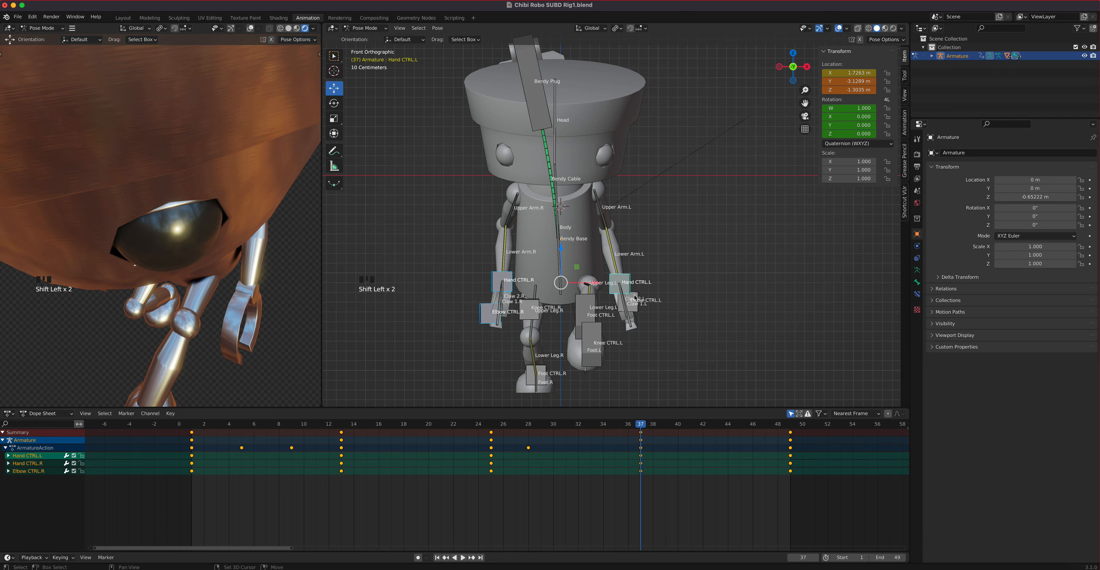
pyautogui.keyDown('shift'); pyautogui.click(635, 298); pyautogui.keyUp('shift')
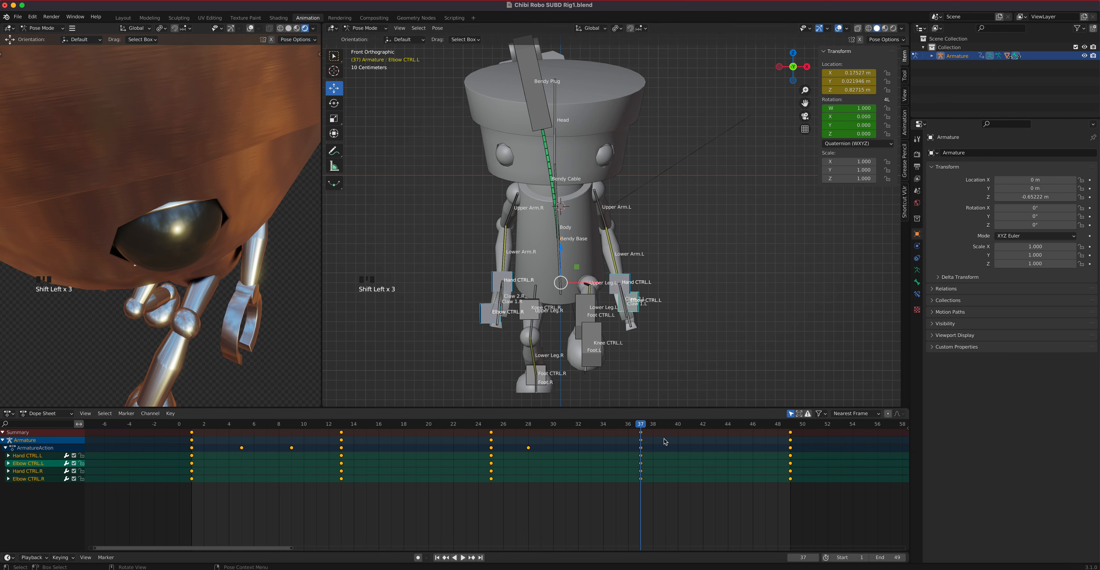
pyautogui.press('i')
pyautogui.click(668, 376)
# Return to frame 1 and show the robot in the Modeling workspace with Rendered shading and overlays hidden
pyautogui.moveTo(655, 427); pyautogui.dragTo(191, 451)
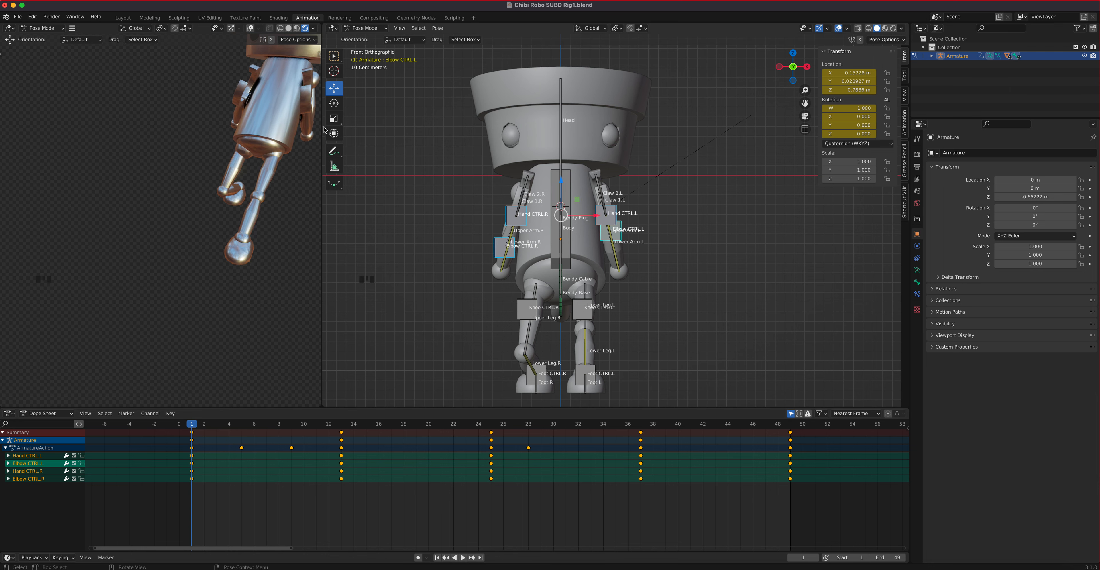
pyautogui.click(115, 19)
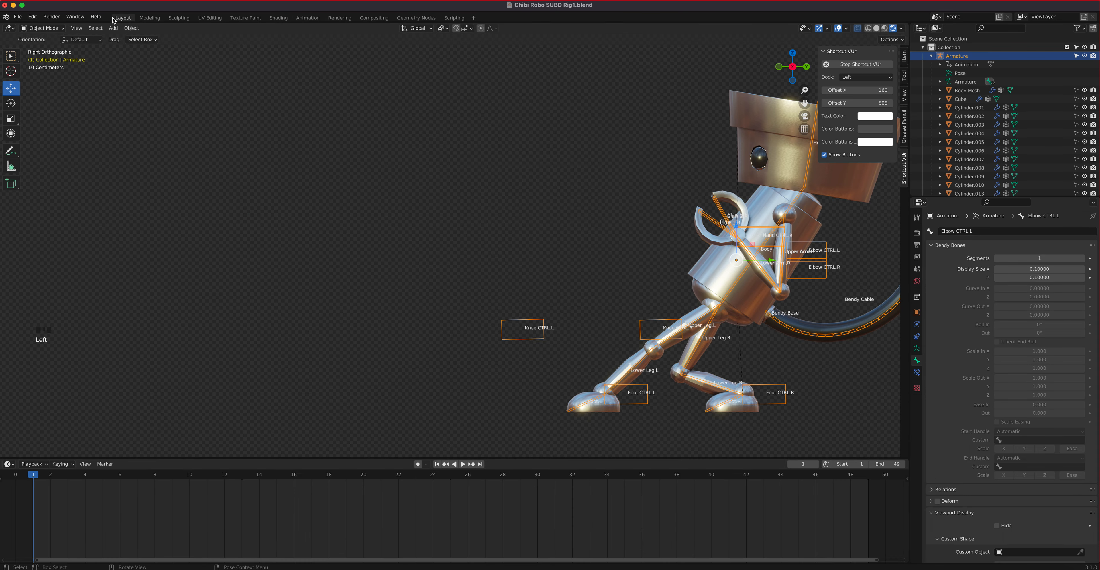
pyautogui.click(150, 18)
pyautogui.click(45, 56)
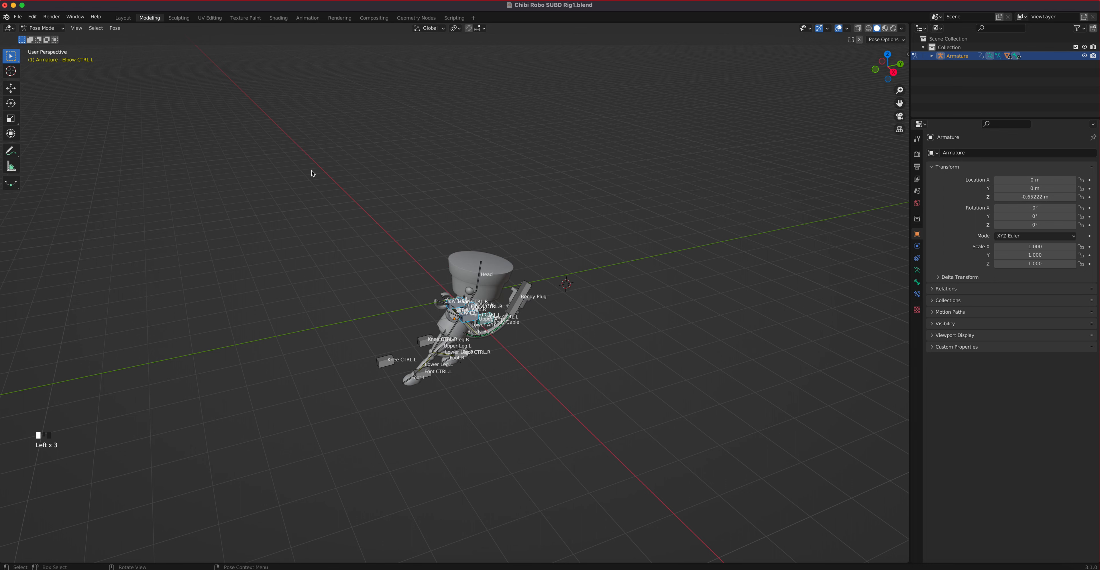
pyautogui.click(894, 30)
pyautogui.click(839, 29)
pyautogui.scroll(4, 629, 270)
pyautogui.moveTo(568, 271)
pyautogui.keyDown('shift'); pyautogui.mouseDown(button='middle')
pyautogui.moveTo(575, 243)
pyautogui.moveTo(659, 179)
pyautogui.mouseUp(button='middle'); pyautogui.keyUp('shift')
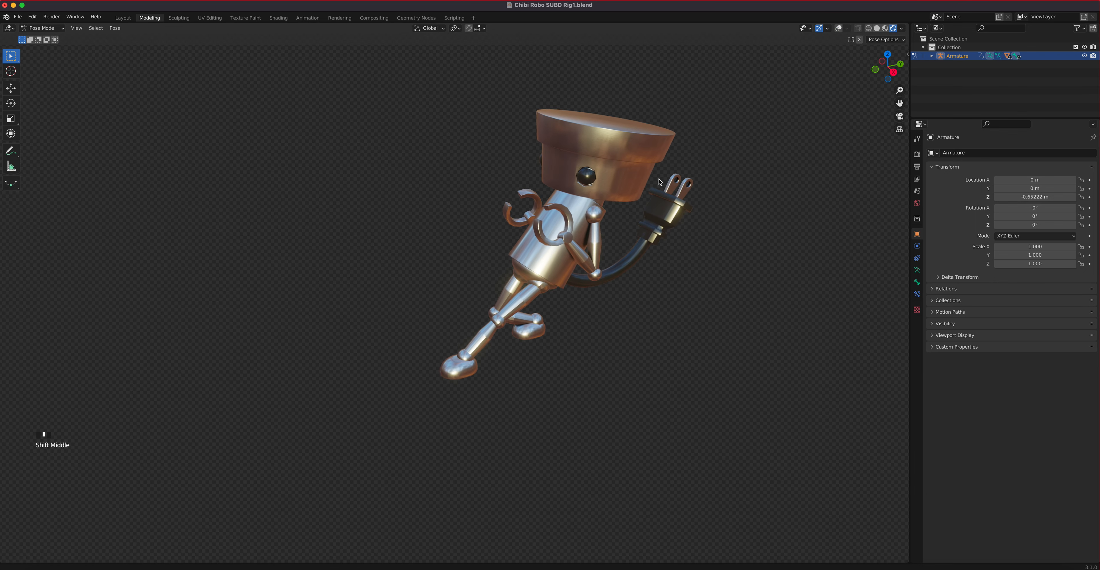
# Play the walk cycle and inspect the robot's motion from the side and the front
pyautogui.press('space')
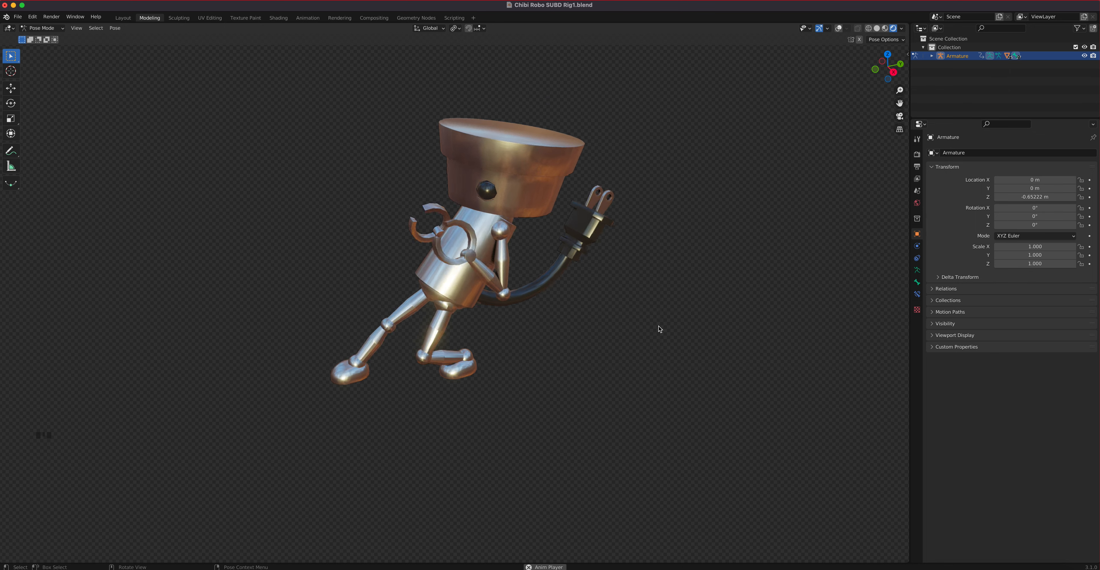
pyautogui.moveTo(541, 310); pyautogui.dragTo(521, 337, button='middle')
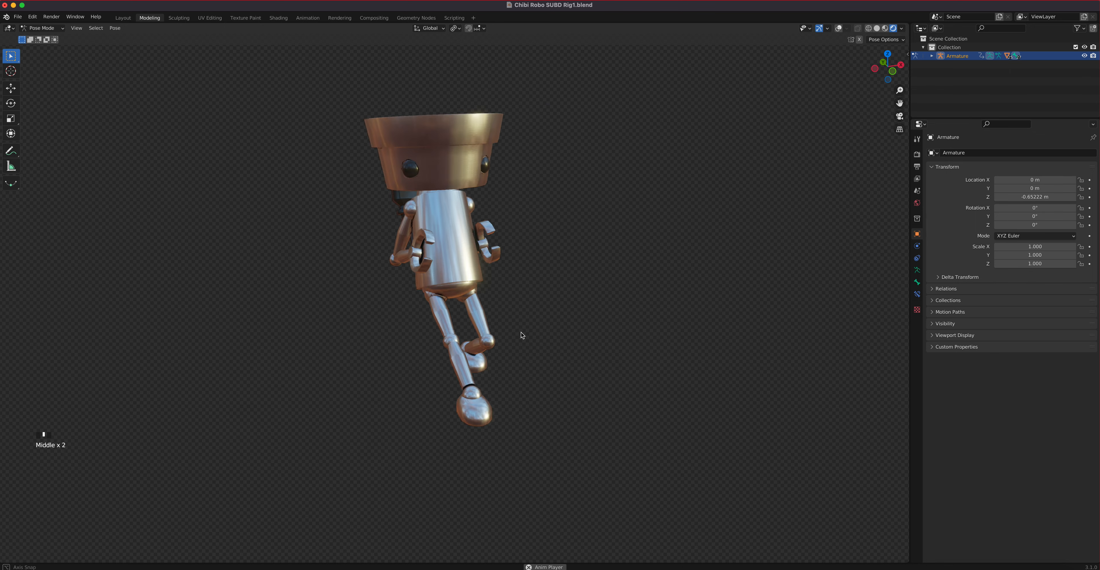